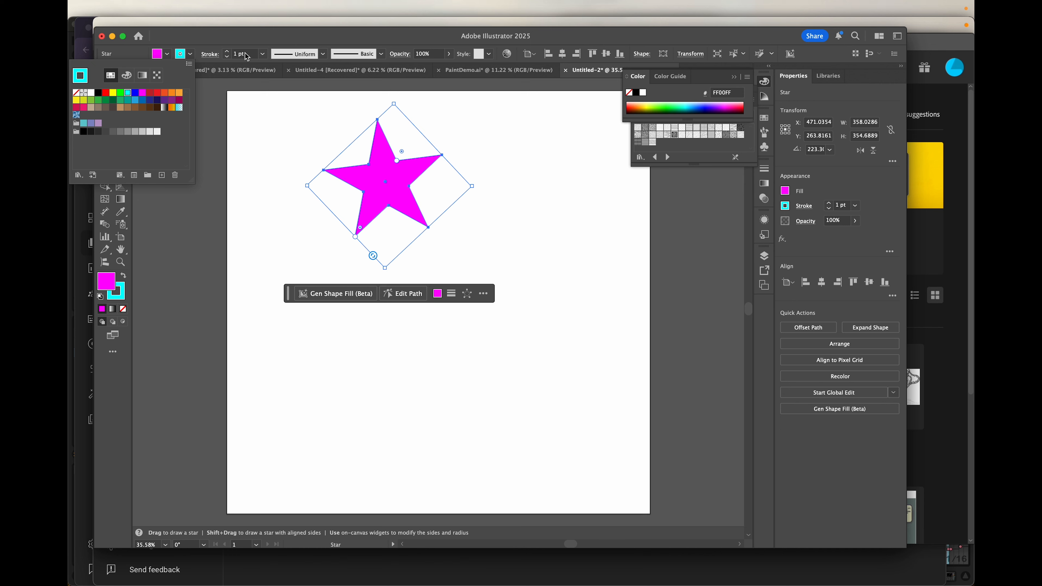
# - Increase the star's cyan stroke weight to 11 pt
pyautogui.click(228, 53)
pyautogui.click(227, 52)
pyautogui.click(228, 53)
pyautogui.click(228, 53)
pyautogui.click(227, 53)
pyautogui.click(227, 53)
pyautogui.click(228, 52)
pyautogui.click(228, 53)
pyautogui.click(227, 53)
pyautogui.click(228, 53)
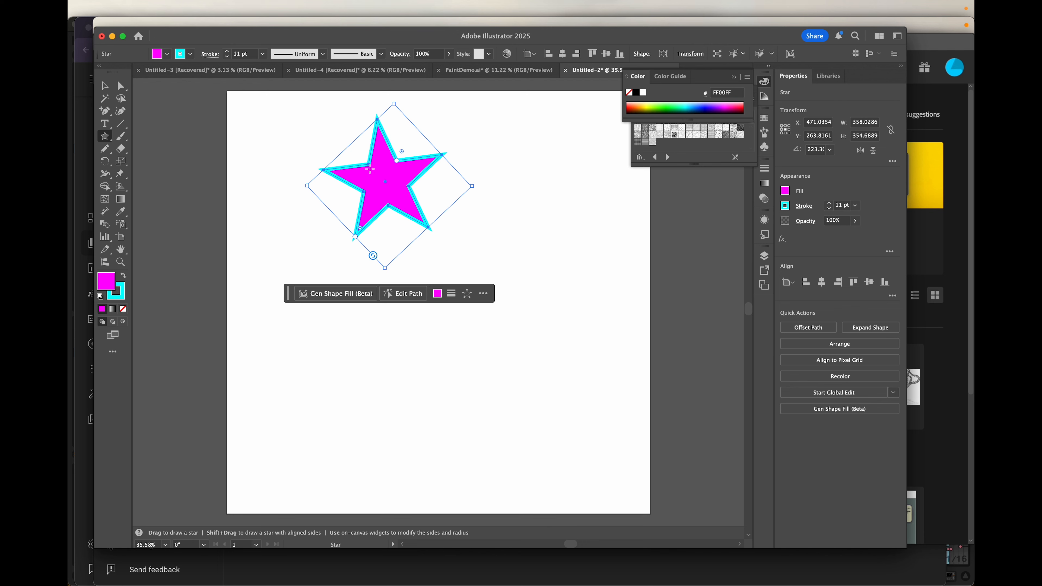
# - Move the star on the artboard, rotate it to about 191°, and resize it
pyautogui.press('v')
pyautogui.moveTo(380, 177); pyautogui.dragTo(431, 273)
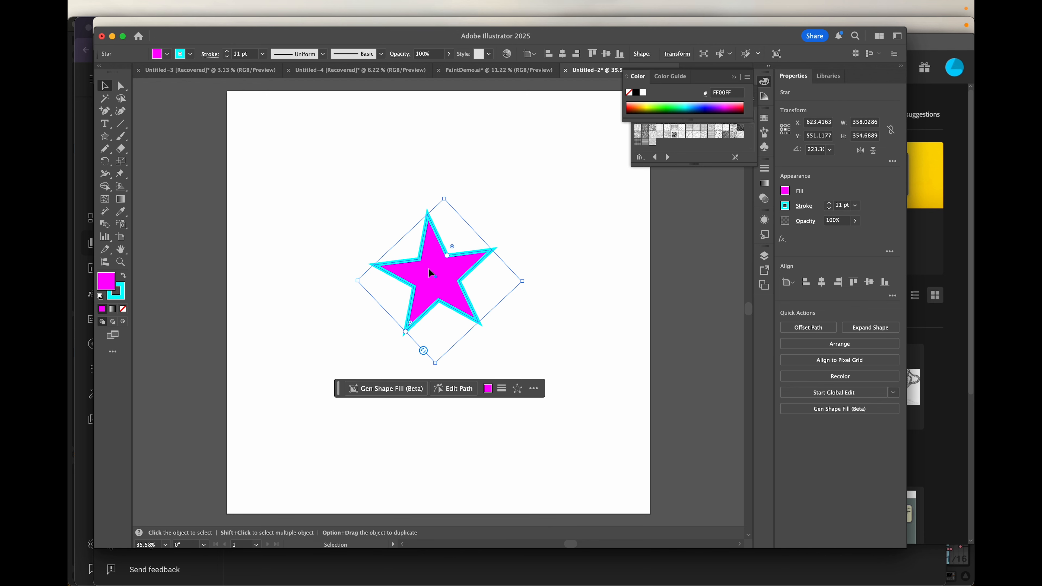
pyautogui.moveTo(456, 278); pyautogui.dragTo(430, 218)
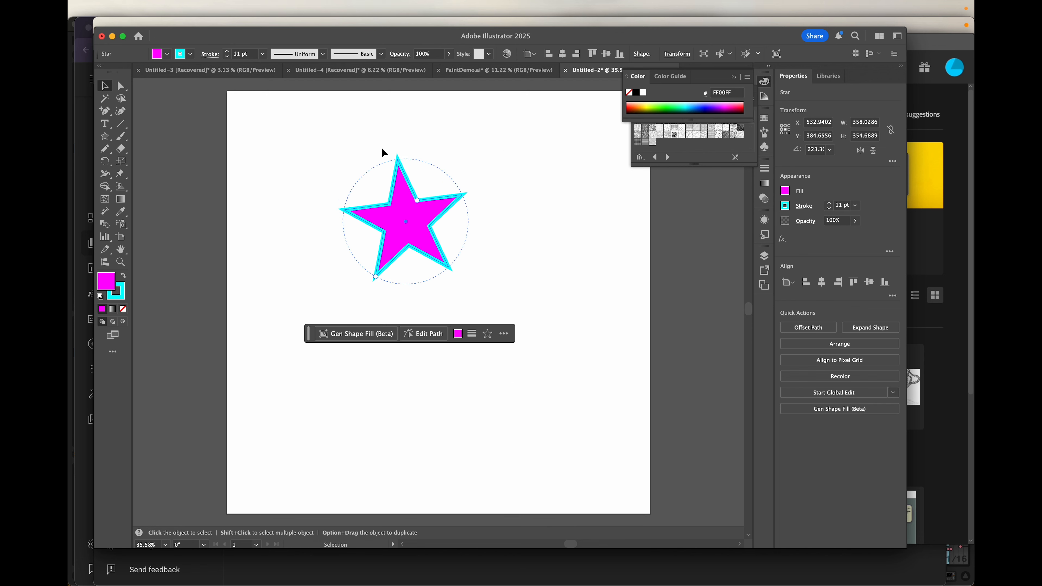
pyautogui.moveTo(419, 140); pyautogui.dragTo(478, 265)
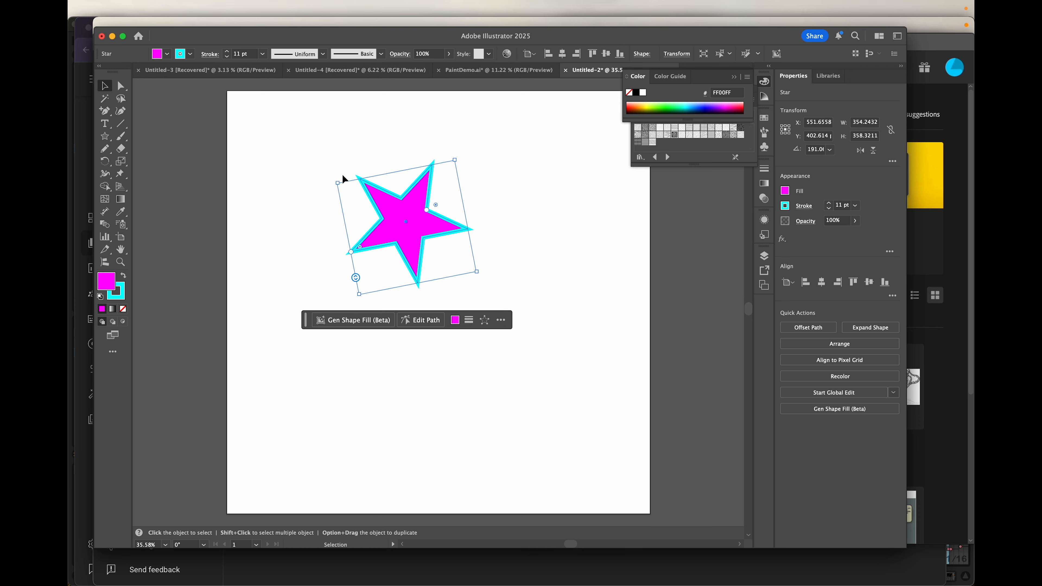
pyautogui.moveTo(338, 184); pyautogui.dragTo(328, 202)
# - Rotate the star around its pivot to about 279.7°, swinging it toward the upper right
pyautogui.click(108, 161)
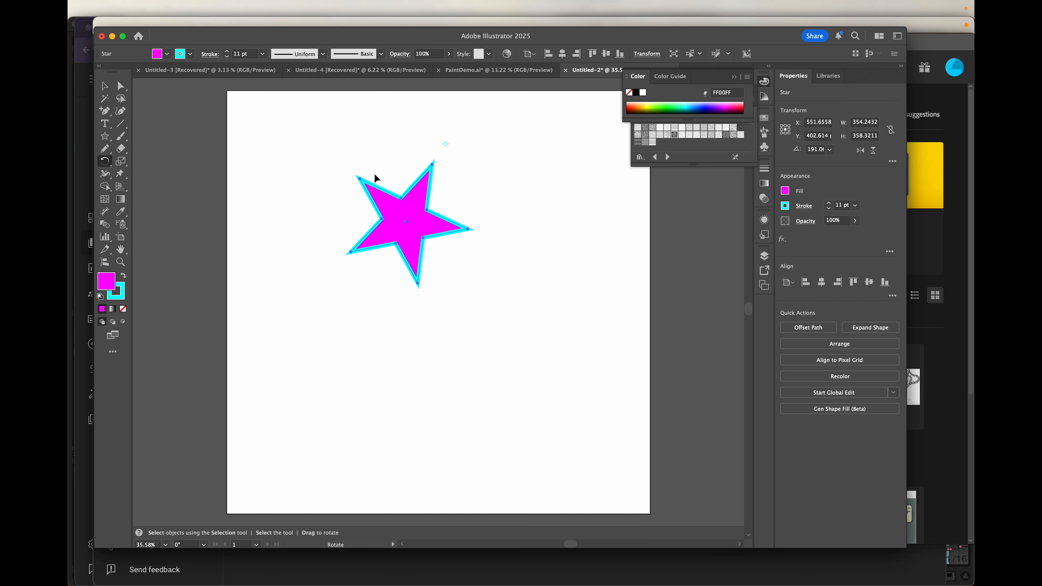
pyautogui.moveTo(446, 298); pyautogui.dragTo(400, 277)
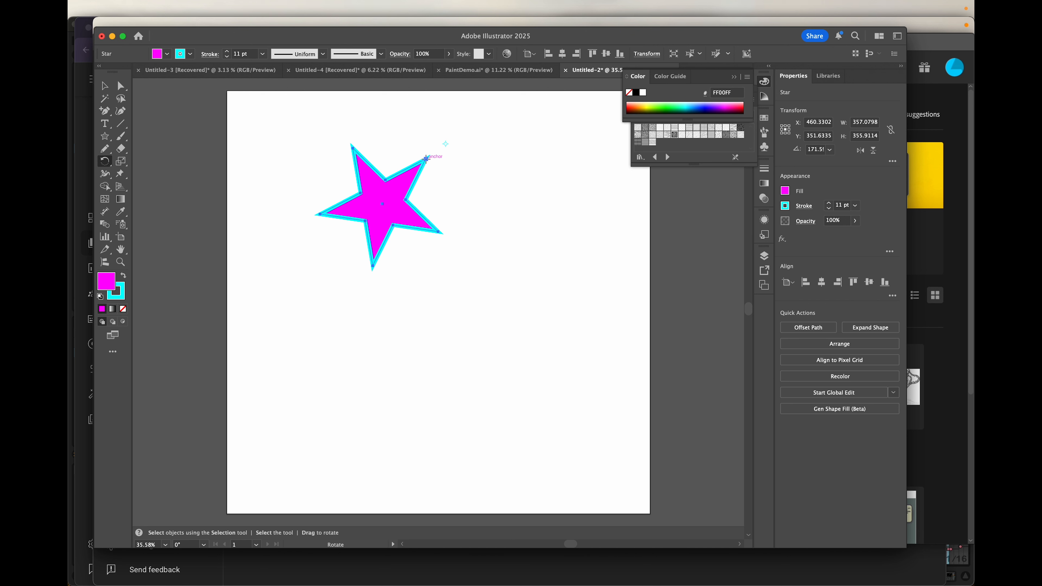
pyautogui.moveTo(288, 186); pyautogui.dragTo(513, 314)
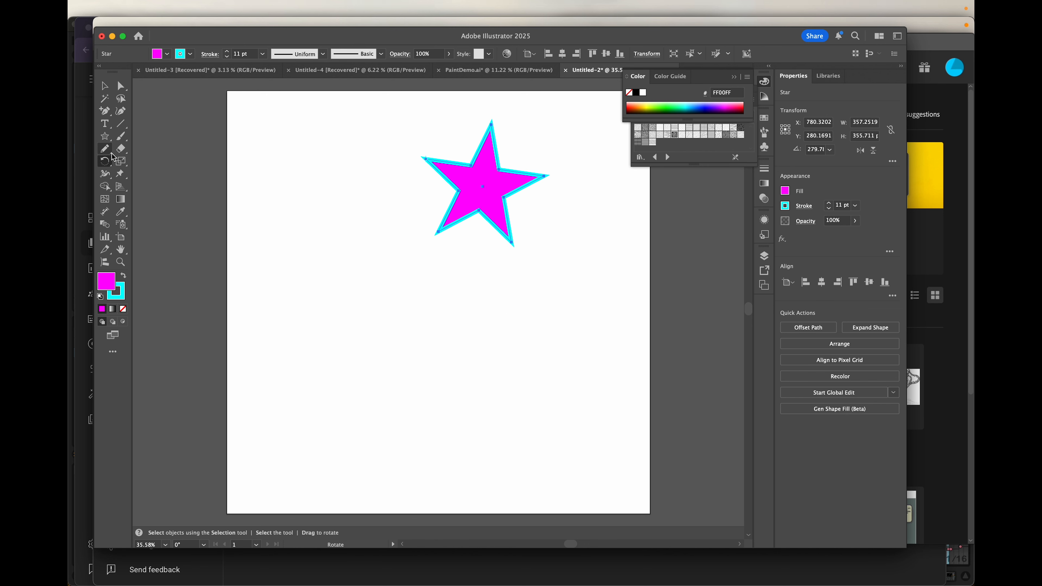
pyautogui.click(121, 162)
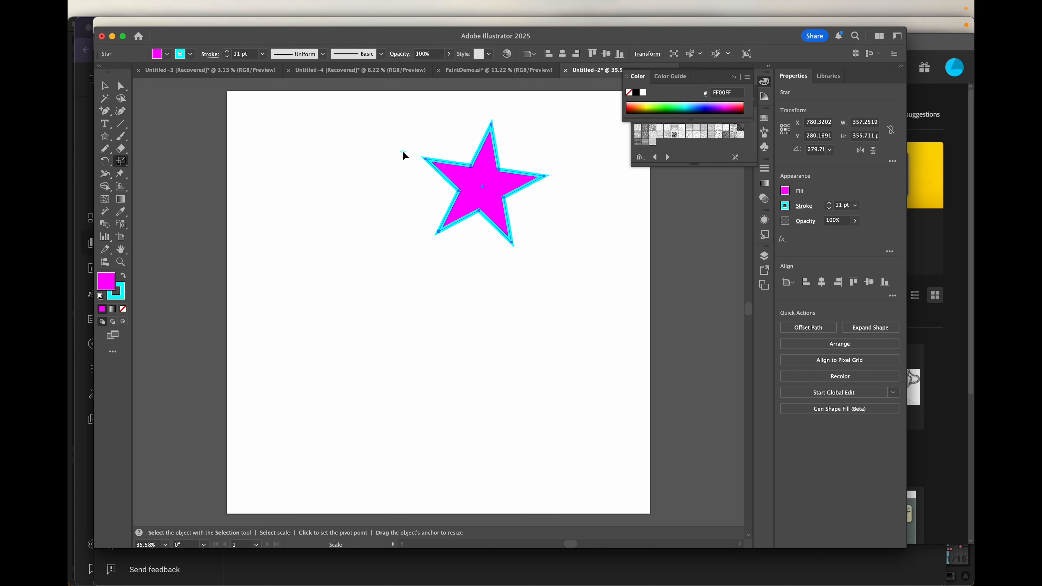
pyautogui.moveTo(505, 270)
pyautogui.mouseDown()
pyautogui.moveTo(574, 302)
pyautogui.moveTo(602, 363)
pyautogui.moveTo(411, 347)
pyautogui.moveTo(423, 235)
pyautogui.moveTo(535, 219)
pyautogui.moveTo(521, 359)
pyautogui.moveTo(408, 289)
pyautogui.moveTo(465, 223)
pyautogui.moveTo(596, 285)
pyautogui.moveTo(441, 319)
pyautogui.moveTo(563, 242)
pyautogui.moveTo(486, 303)
pyautogui.moveTo(477, 264)
pyautogui.moveTo(537, 270)
pyautogui.moveTo(580, 296)
pyautogui.moveTo(567, 328)
pyautogui.moveTo(406, 262)
pyautogui.moveTo(497, 239)
pyautogui.moveTo(572, 344)
pyautogui.mouseUp()
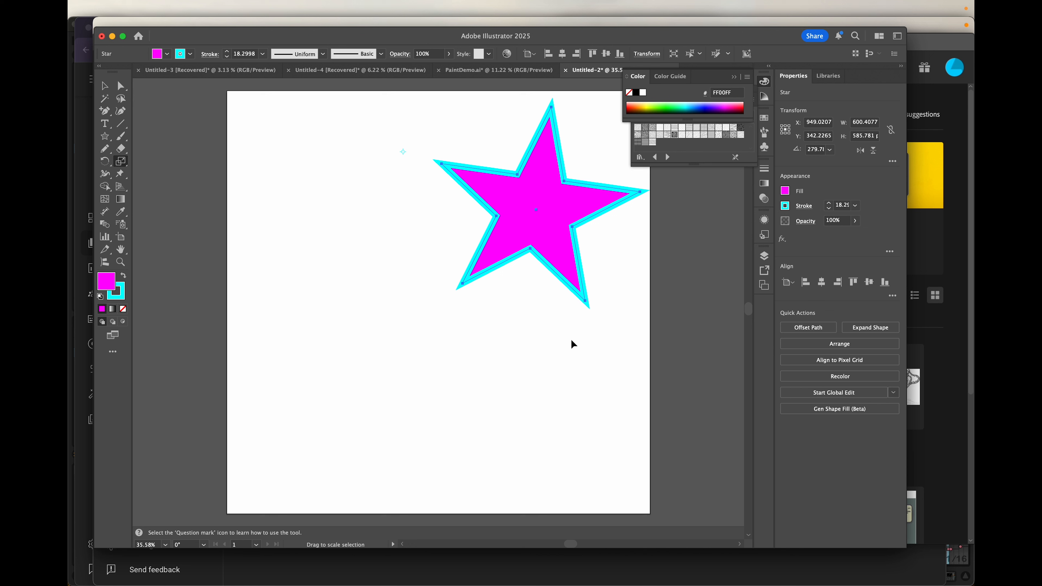
pyautogui.press('super+z')
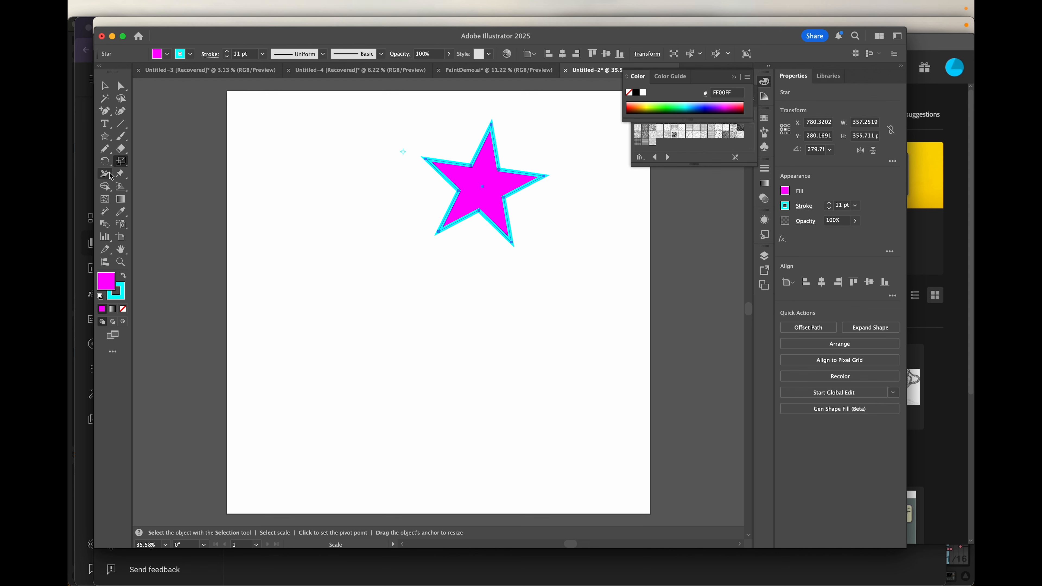
# - Reflect the star across a nearby axis so it stands upright at about 213.4°
pyautogui.moveTo(105, 161); pyautogui.dragTo(147, 181)
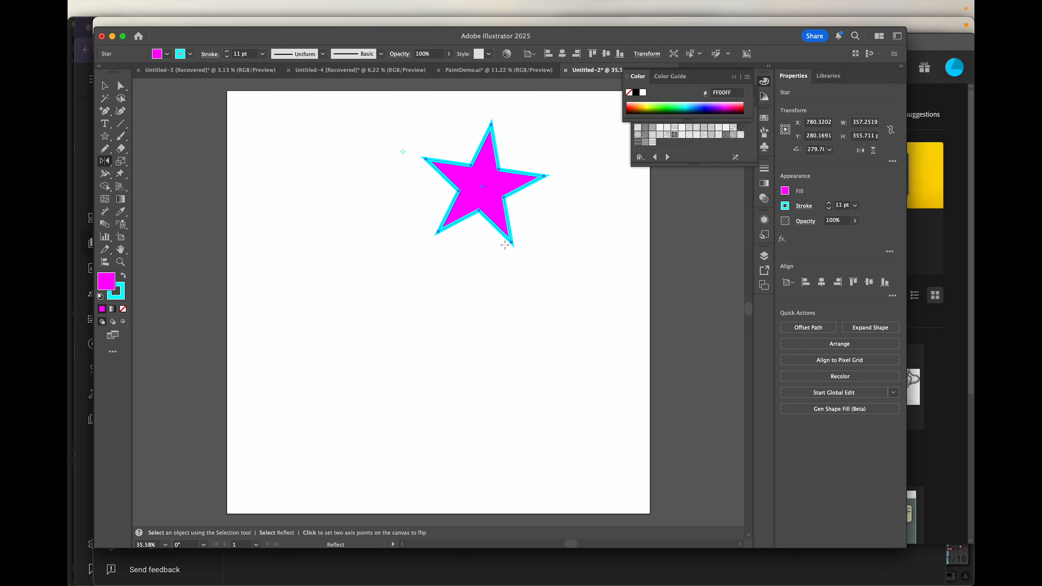
pyautogui.moveTo(493, 257); pyautogui.dragTo(330, 255)
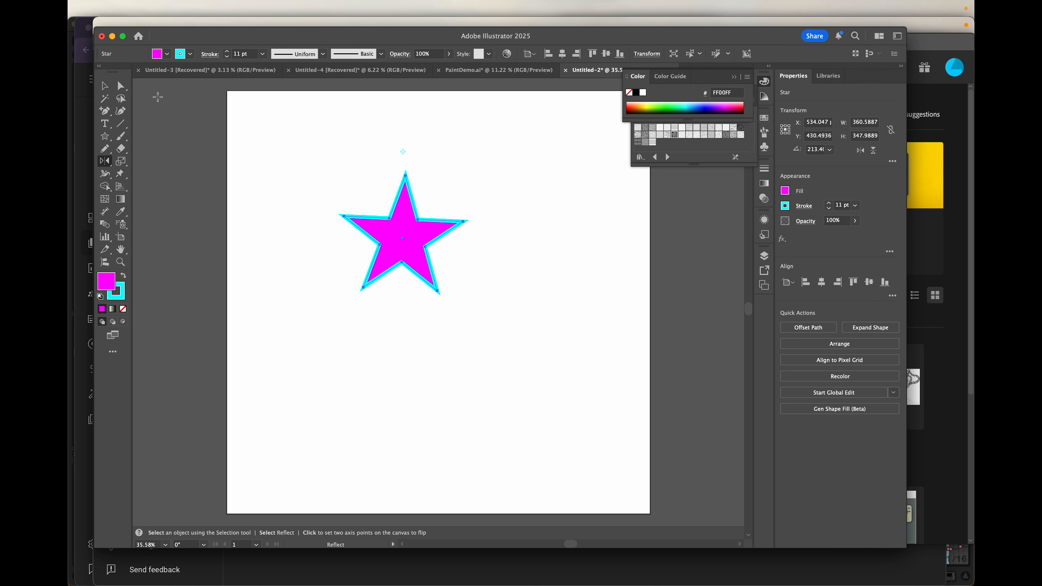
pyautogui.click(120, 87)
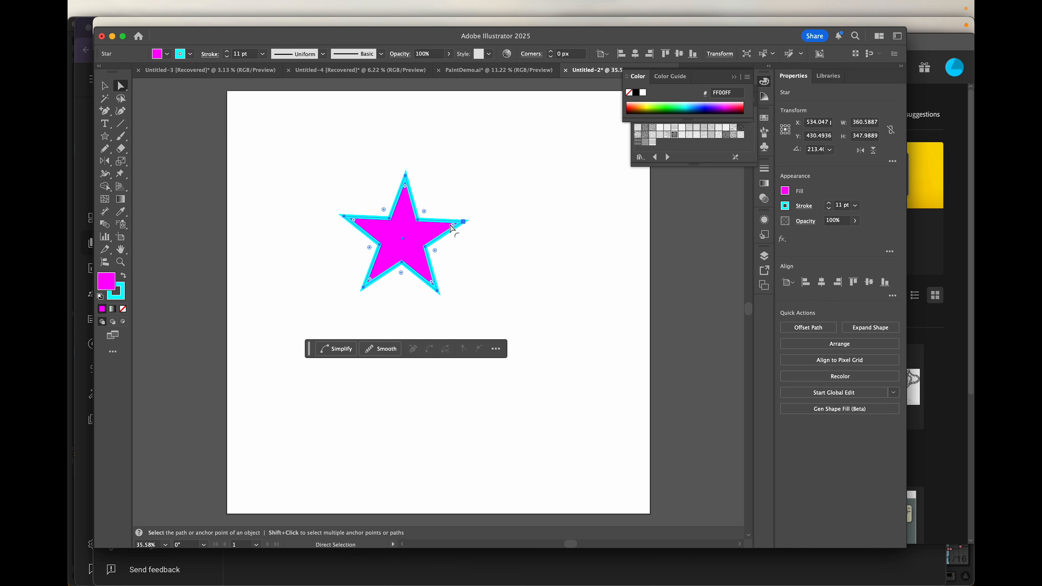
# - Round the star's right tip to a 20.57 px corner radius, then reselect the whole star
pyautogui.click(461, 203)
pyautogui.click(463, 222)
pyautogui.moveTo(454, 224); pyautogui.dragTo(440, 225)
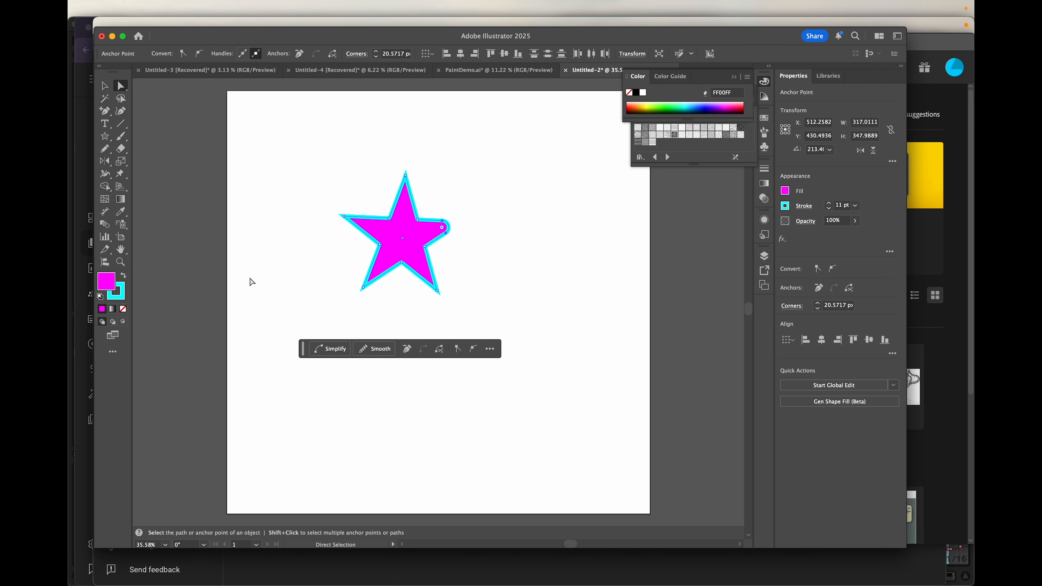
pyautogui.click(104, 85)
pyautogui.click(330, 175)
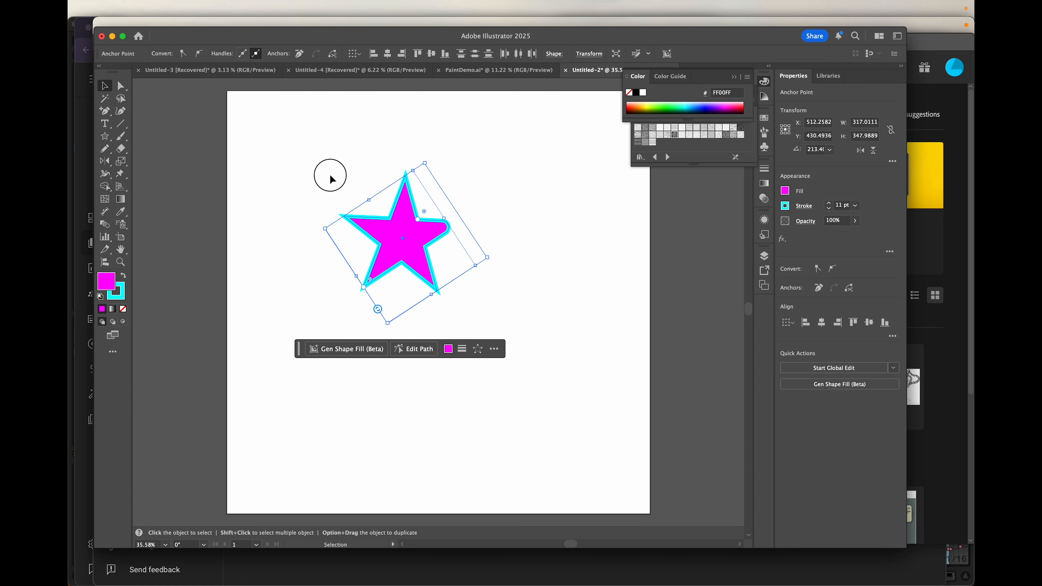
pyautogui.click(411, 227)
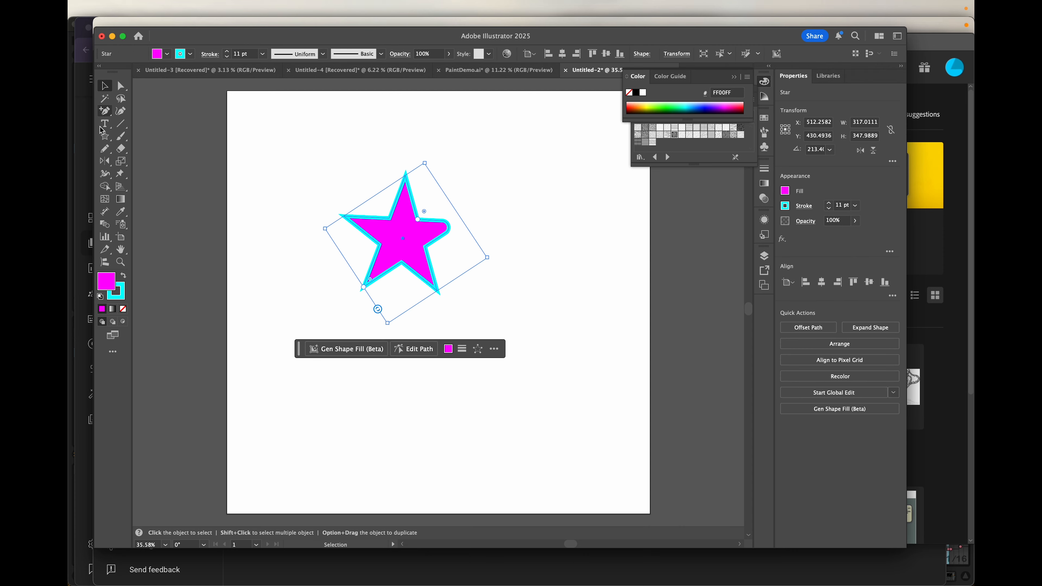
# - Mirror the star again so its rounded tip points left, at about 333.3°
pyautogui.click(104, 164)
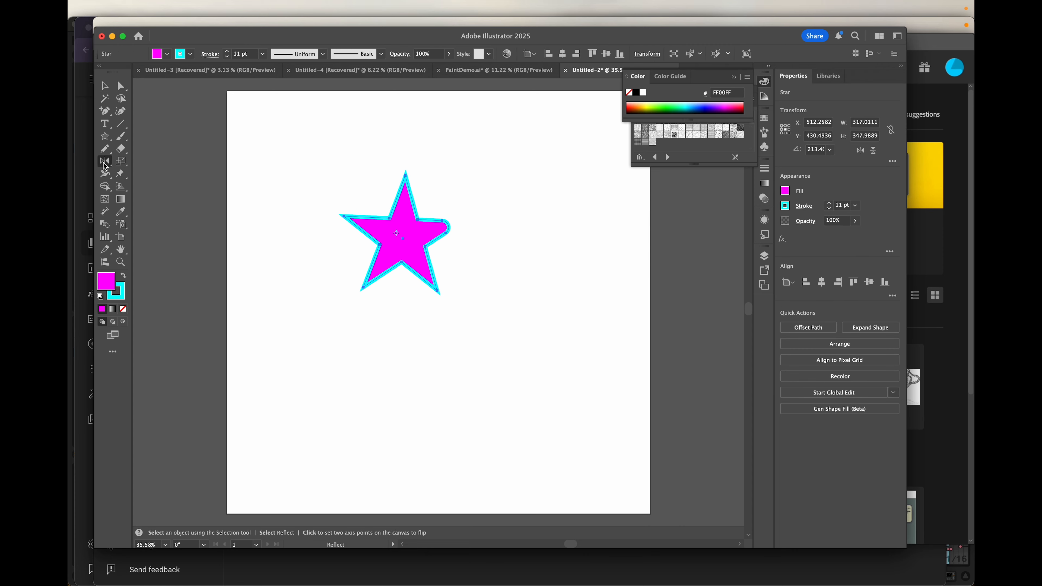
pyautogui.moveTo(410, 312); pyautogui.dragTo(388, 317)
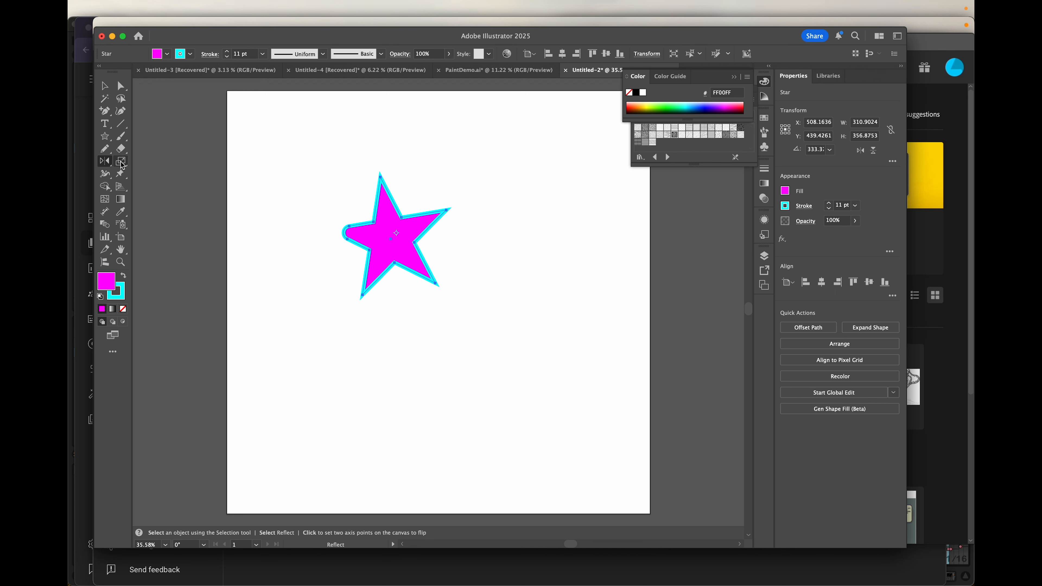
pyautogui.moveTo(122, 165); pyautogui.dragTo(149, 174)
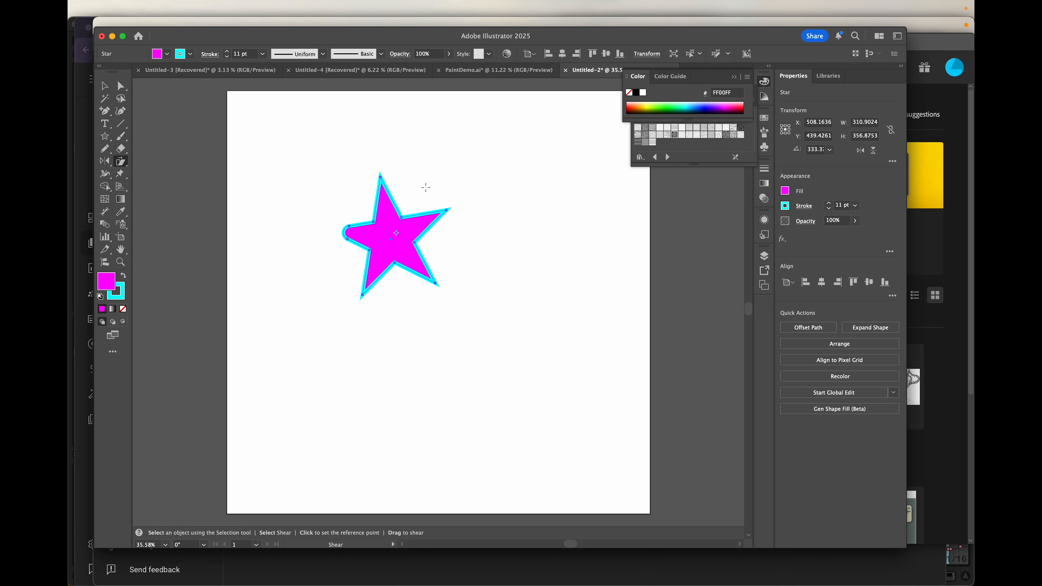
# - Shear the star into a slanted shape roughly 544.85 × 272.82
pyautogui.moveTo(425, 187)
pyautogui.mouseDown()
pyautogui.moveTo(442, 182)
pyautogui.moveTo(477, 235)
pyautogui.moveTo(529, 247)
pyautogui.moveTo(552, 228)
pyautogui.moveTo(402, 210)
pyautogui.moveTo(453, 207)
pyautogui.moveTo(476, 170)
pyautogui.moveTo(423, 188)
pyautogui.moveTo(449, 207)
pyautogui.moveTo(438, 193)
pyautogui.moveTo(395, 204)
pyautogui.moveTo(400, 187)
pyautogui.moveTo(417, 183)
pyautogui.mouseUp()
pyautogui.moveTo(431, 185); pyautogui.dragTo(410, 195)
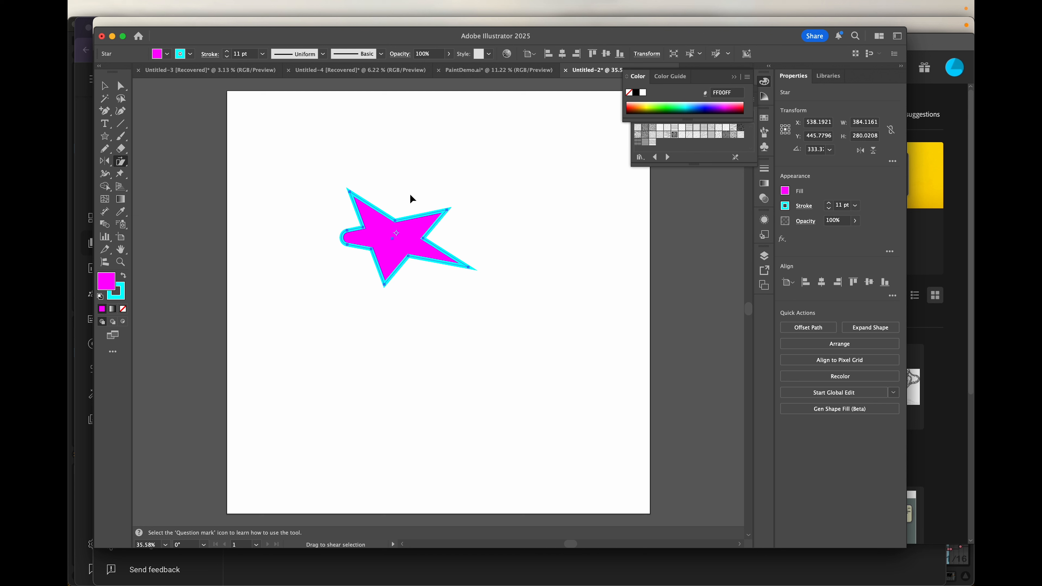
pyautogui.moveTo(404, 197)
pyautogui.mouseDown()
pyautogui.moveTo(431, 186)
pyautogui.moveTo(398, 187)
pyautogui.moveTo(420, 197)
pyautogui.moveTo(411, 197)
pyautogui.mouseUp()
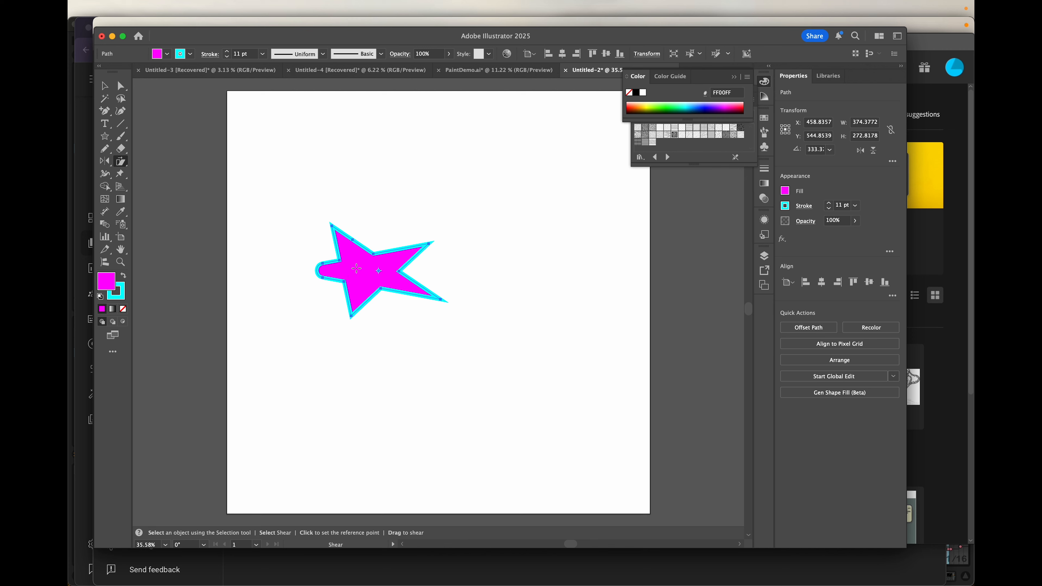
# - Open the Reflect dialog for the star via Transform, previewing a 93.39° axis
pyautogui.click(105, 87)
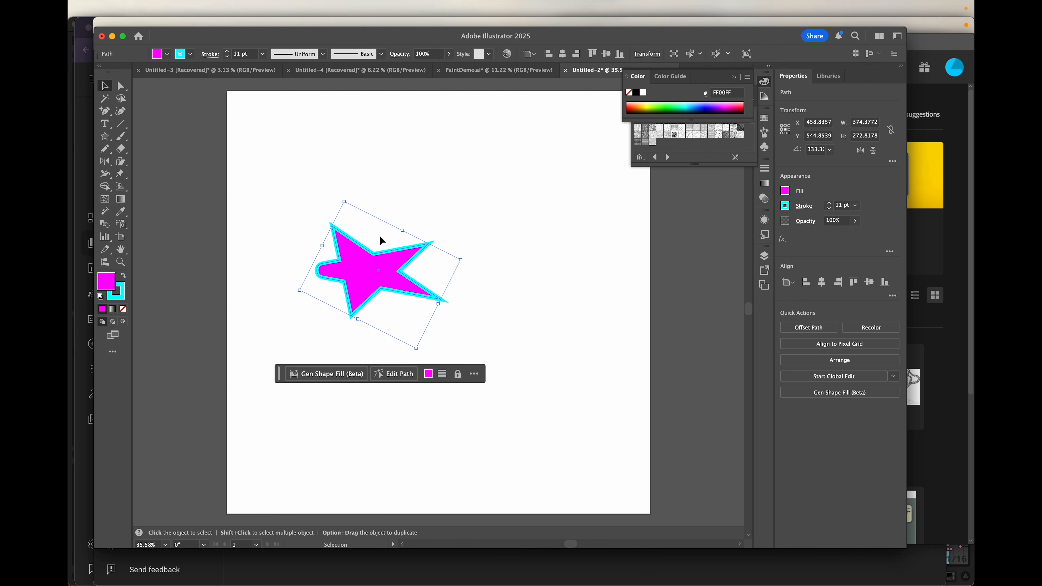
pyautogui.rightClick(360, 279)
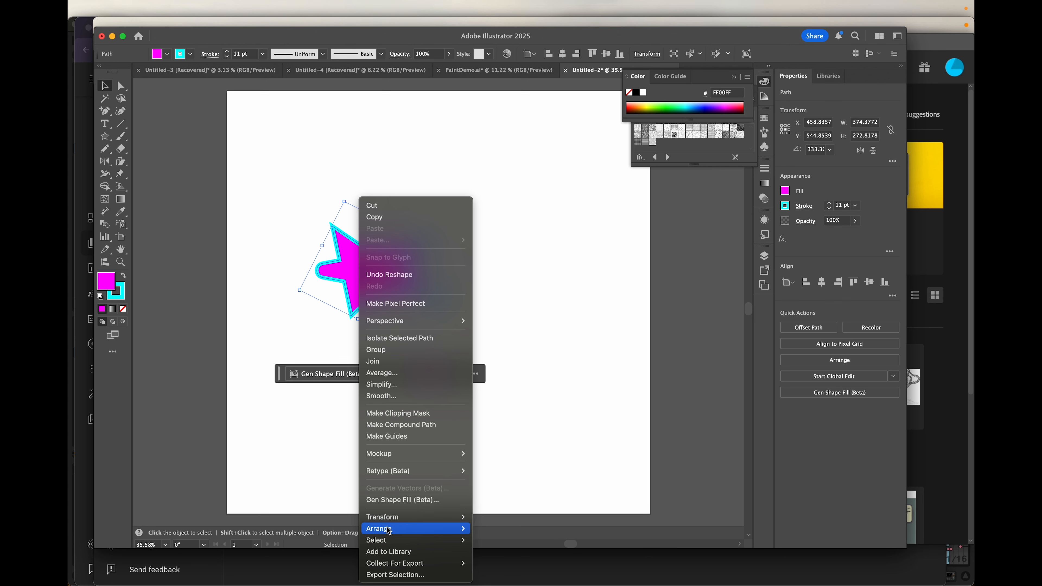
pyautogui.moveTo(390, 520)
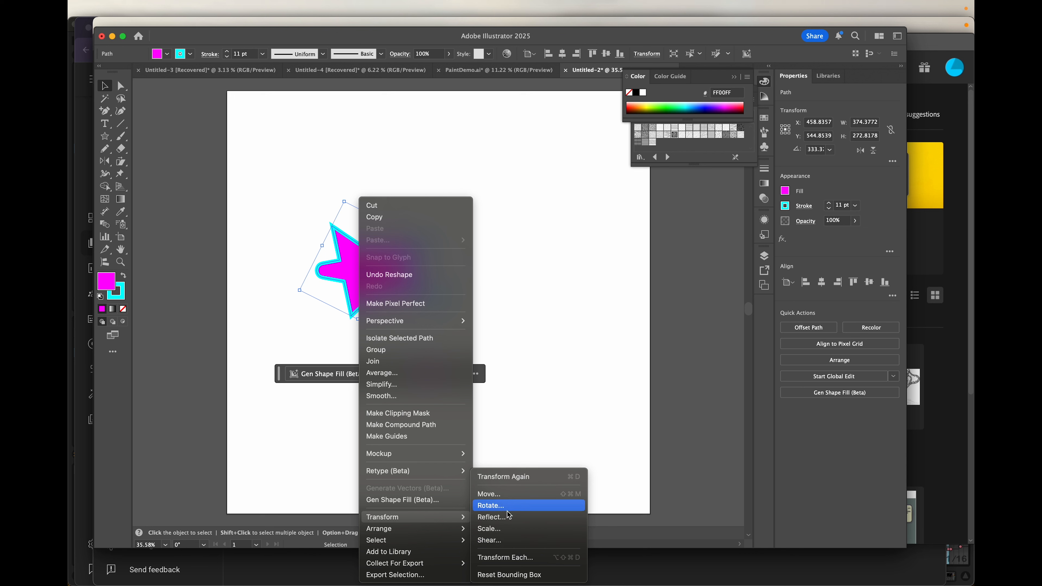
pyautogui.click(510, 522)
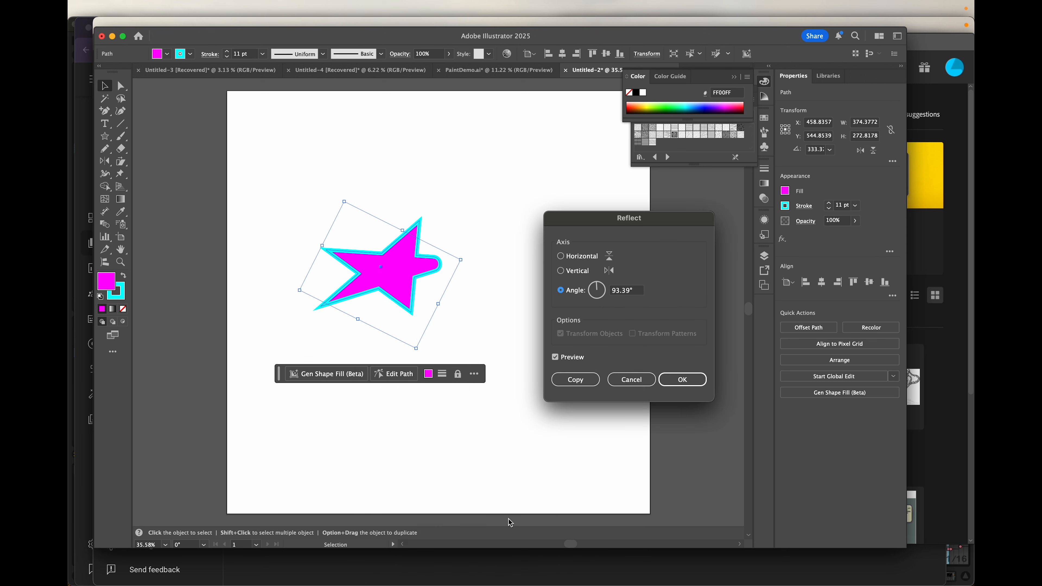
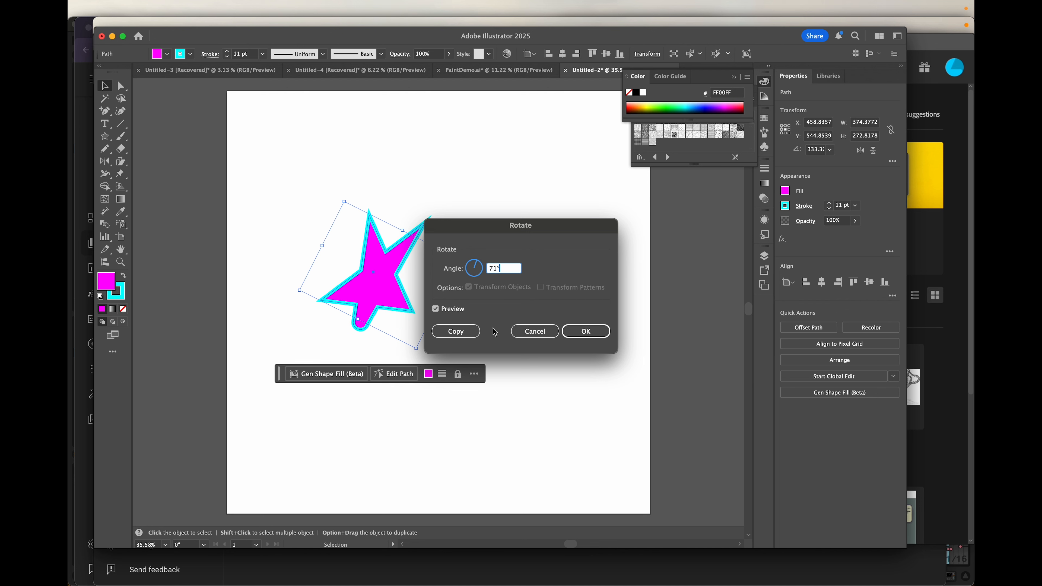
# - Make a 71° rotated copy of the star, then delete the copy, leaving the single star
pyautogui.click(447, 332)
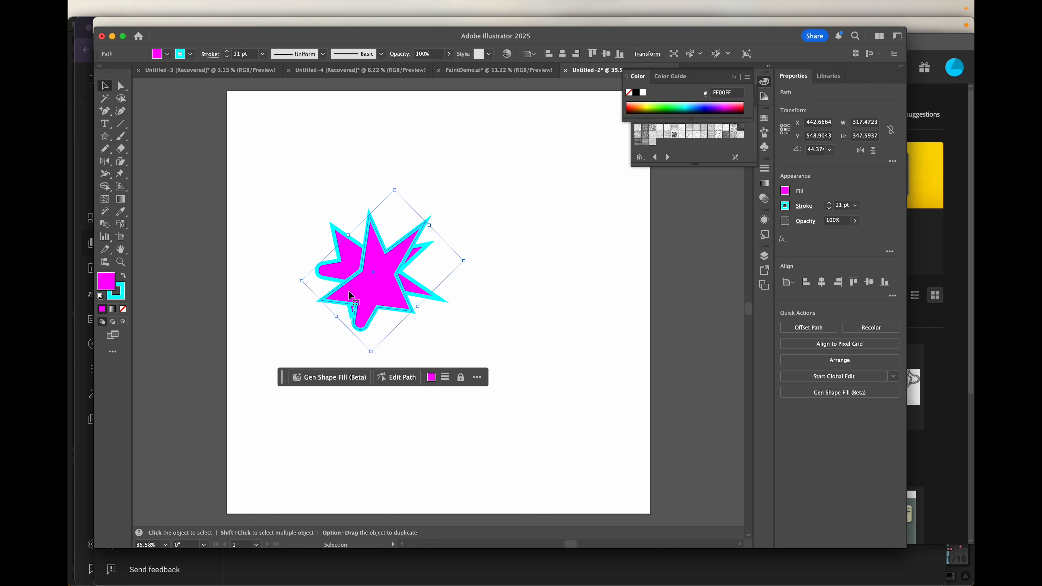
pyautogui.press('Delete')
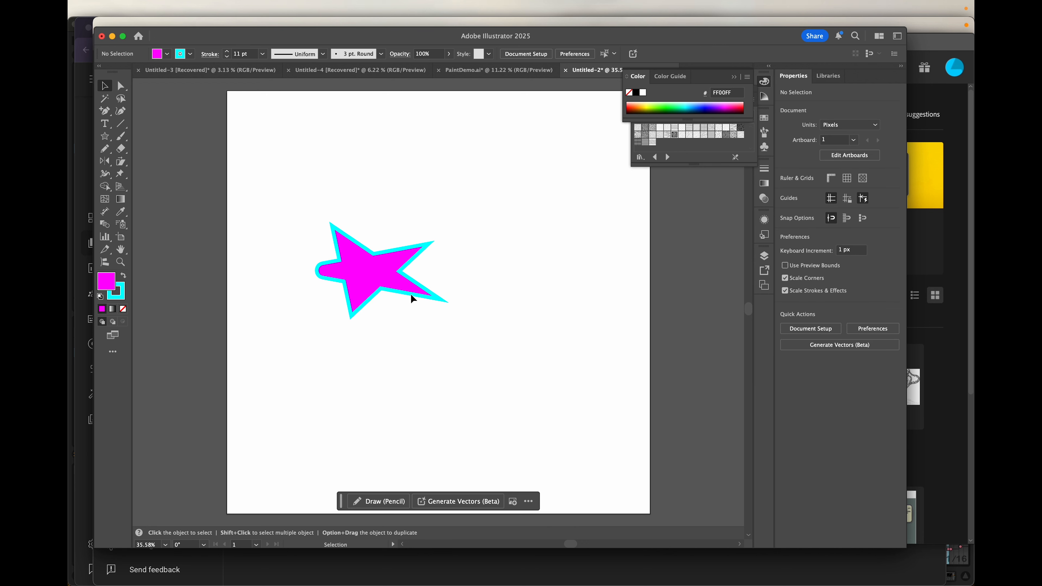
# - Drag the star up and right, then pick the Free Transform tool from the Puppet Warp flyout
pyautogui.moveTo(352, 267); pyautogui.dragTo(391, 189)
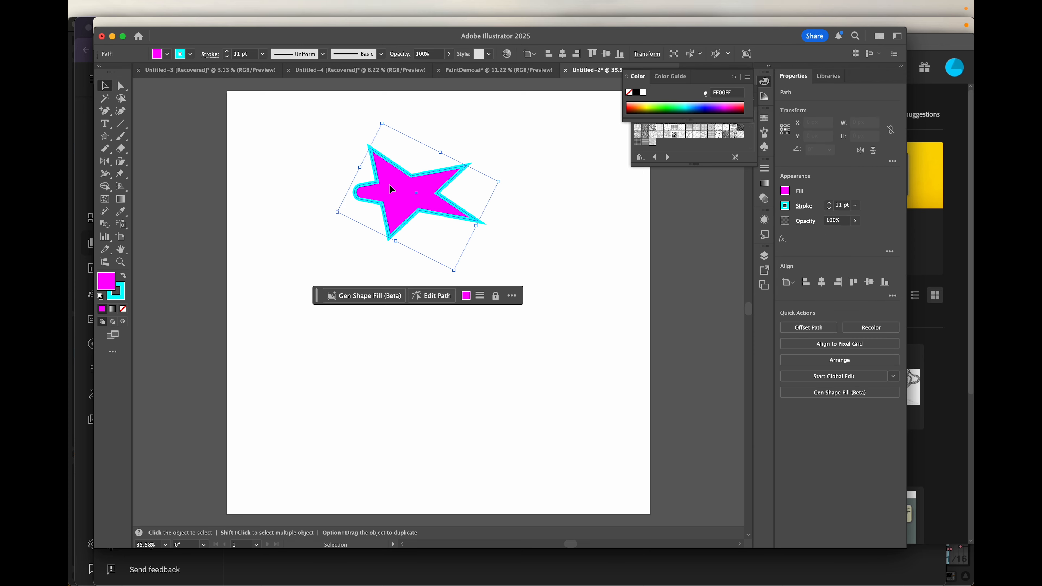
pyautogui.click(121, 176)
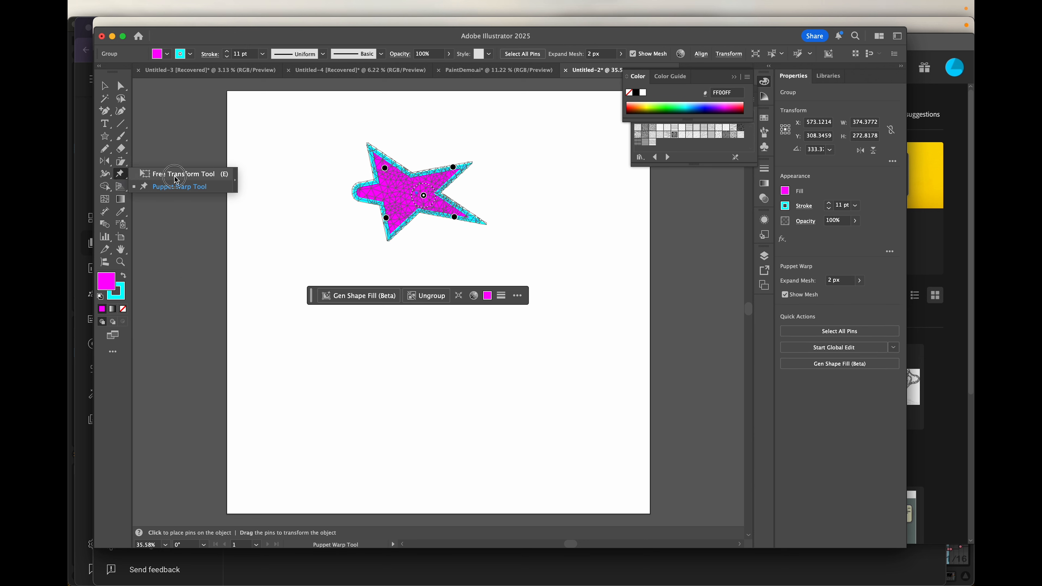
pyautogui.click(177, 175)
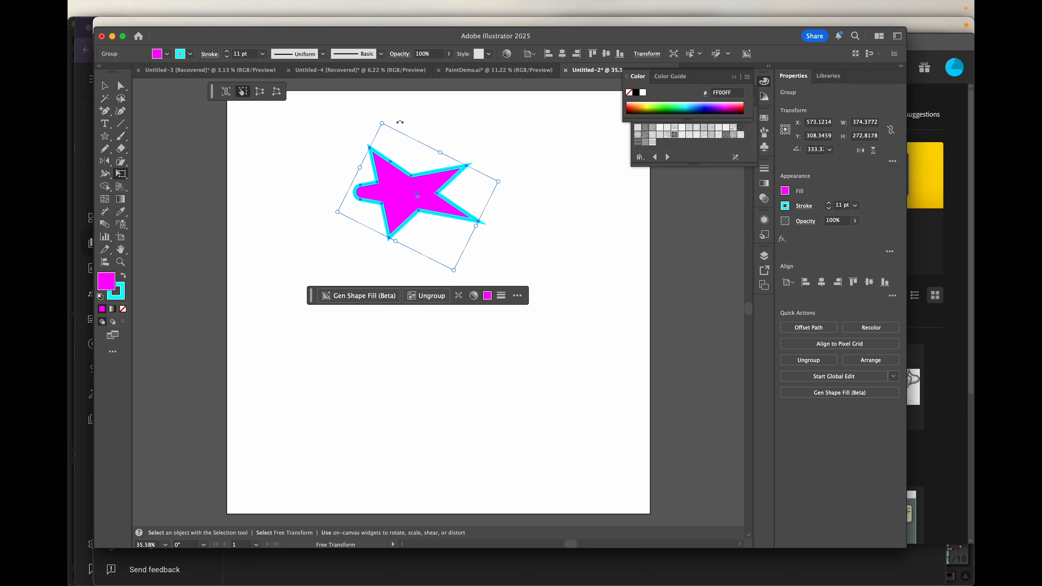
# - Rotate the star nearly level and stretch it wider and slightly taller
pyautogui.moveTo(382, 123); pyautogui.dragTo(330, 139)
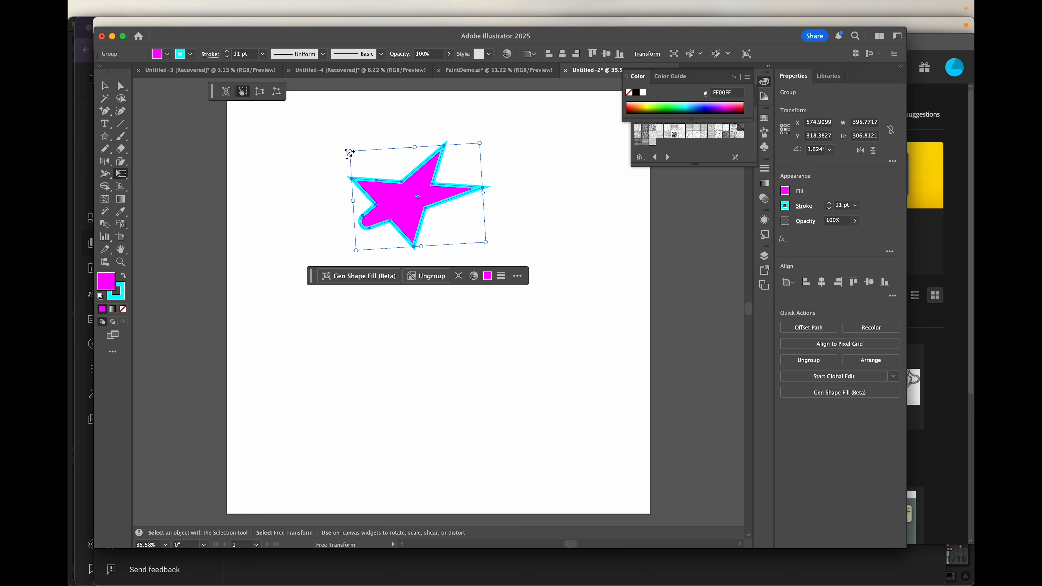
pyautogui.moveTo(351, 201)
pyautogui.mouseDown()
pyautogui.moveTo(300, 195)
pyautogui.moveTo(372, 193)
pyautogui.moveTo(340, 195)
pyautogui.mouseUp()
pyautogui.moveTo(405, 151)
pyautogui.mouseDown()
pyautogui.moveTo(407, 131)
pyautogui.moveTo(400, 167)
pyautogui.moveTo(398, 143)
pyautogui.mouseUp()
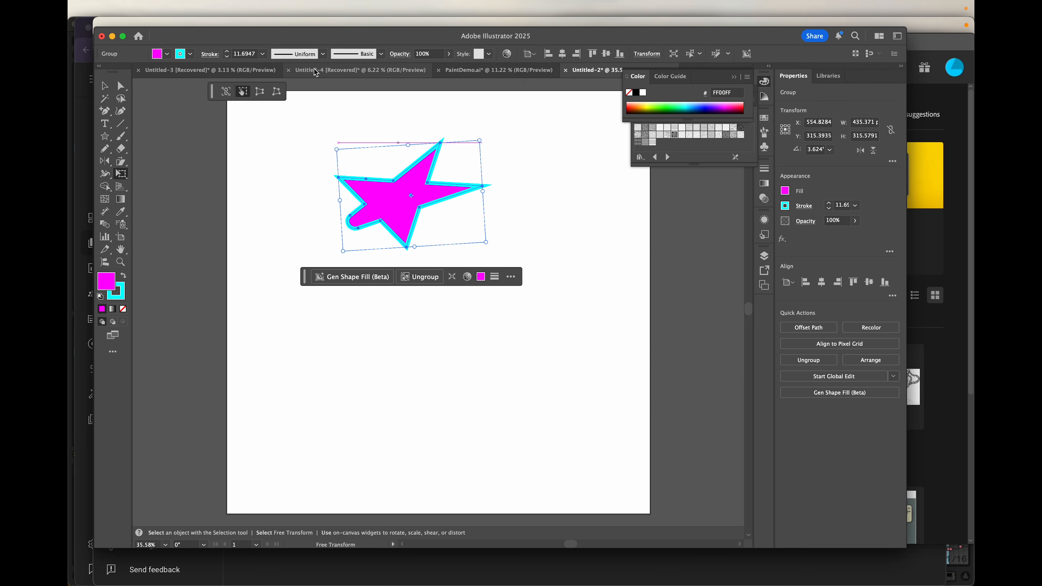
# - Try Perspective Distort and Free Distort on the star's corners, then undo those distortions
pyautogui.click(259, 92)
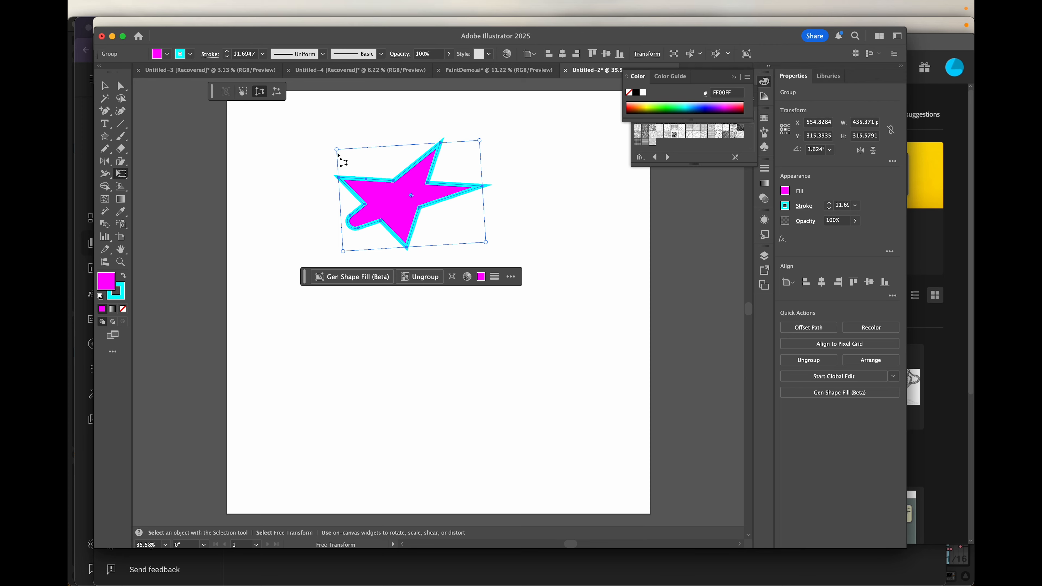
pyautogui.moveTo(337, 150); pyautogui.dragTo(360, 148)
pyautogui.moveTo(486, 243); pyautogui.dragTo(523, 240)
pyautogui.click(276, 95)
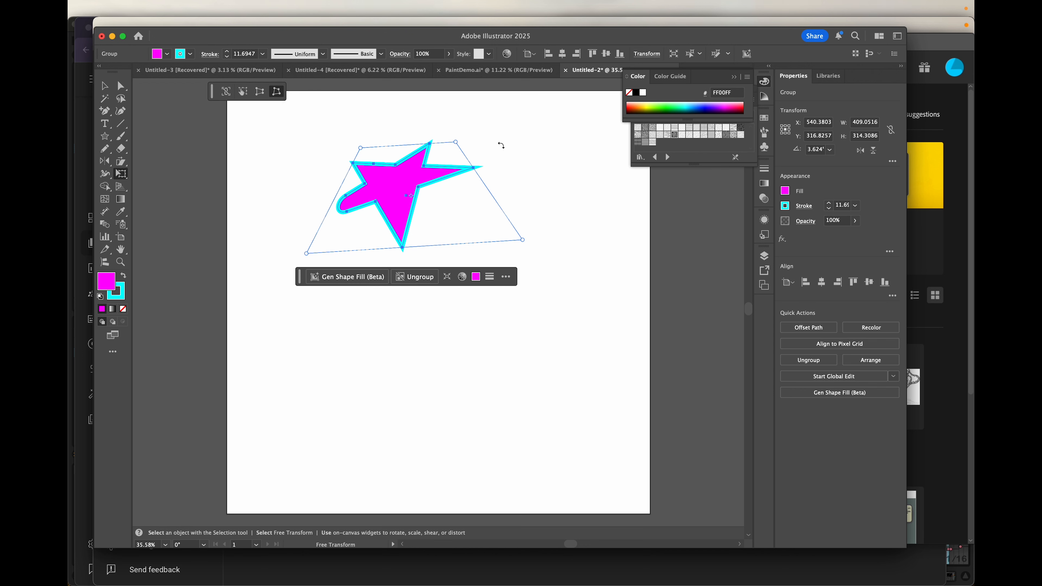
pyautogui.moveTo(456, 142); pyautogui.dragTo(430, 162)
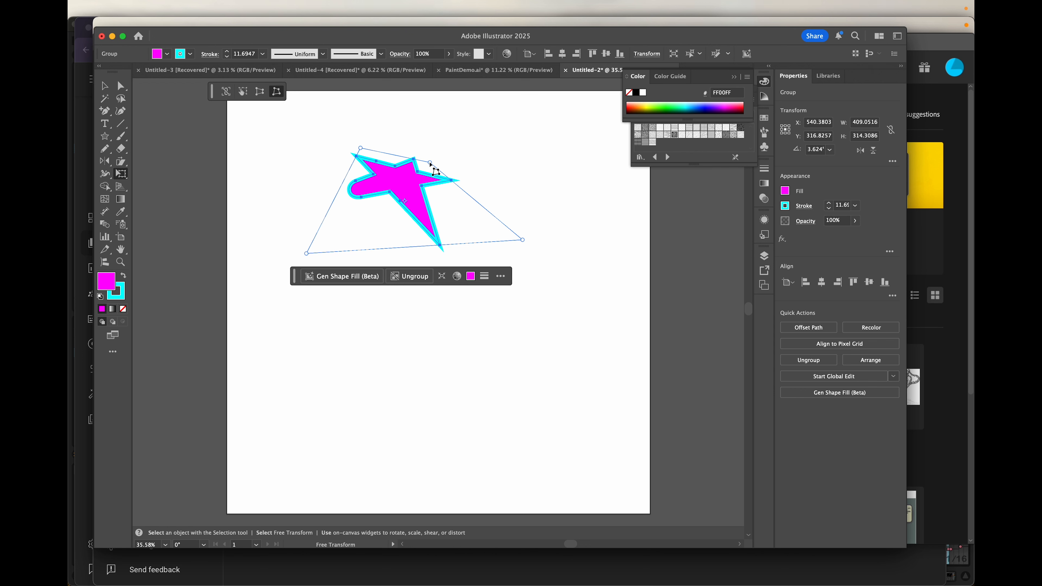
pyautogui.moveTo(523, 241); pyautogui.dragTo(491, 186)
pyautogui.moveTo(363, 152)
pyautogui.mouseDown()
pyautogui.moveTo(351, 176)
pyautogui.moveTo(361, 170)
pyautogui.moveTo(349, 167)
pyautogui.moveTo(360, 171)
pyautogui.mouseUp()
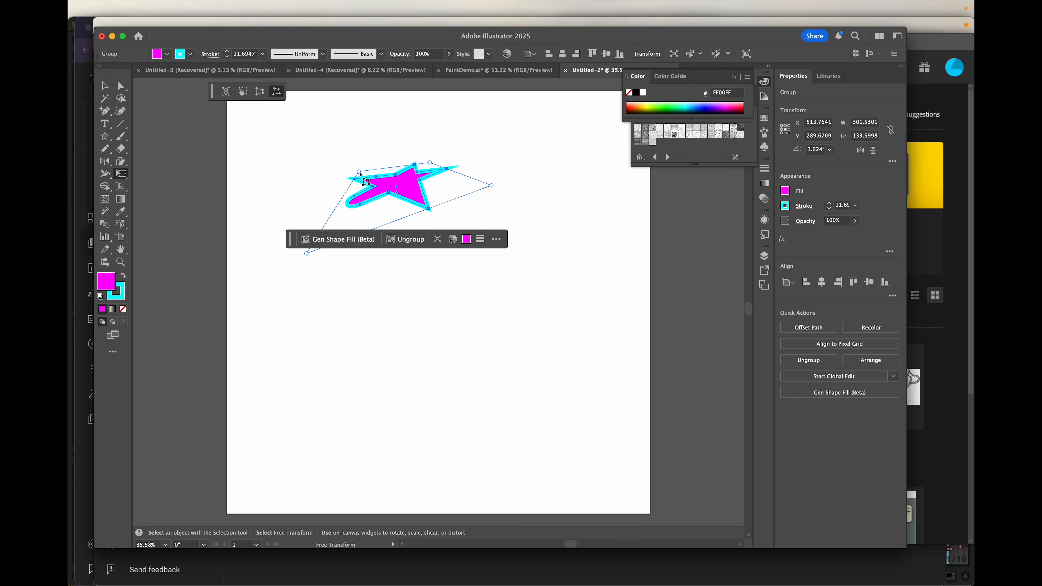
pyautogui.moveTo(495, 189); pyautogui.dragTo(496, 242)
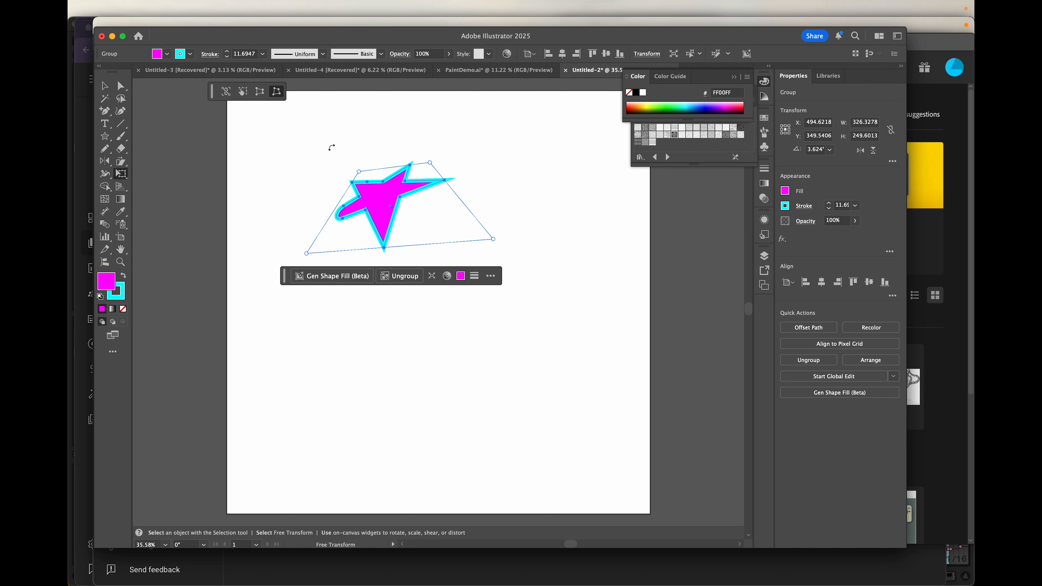
pyautogui.press('super+z')
pyautogui.press('super+z')
pyautogui.press('super+z')
pyautogui.press('super+z')
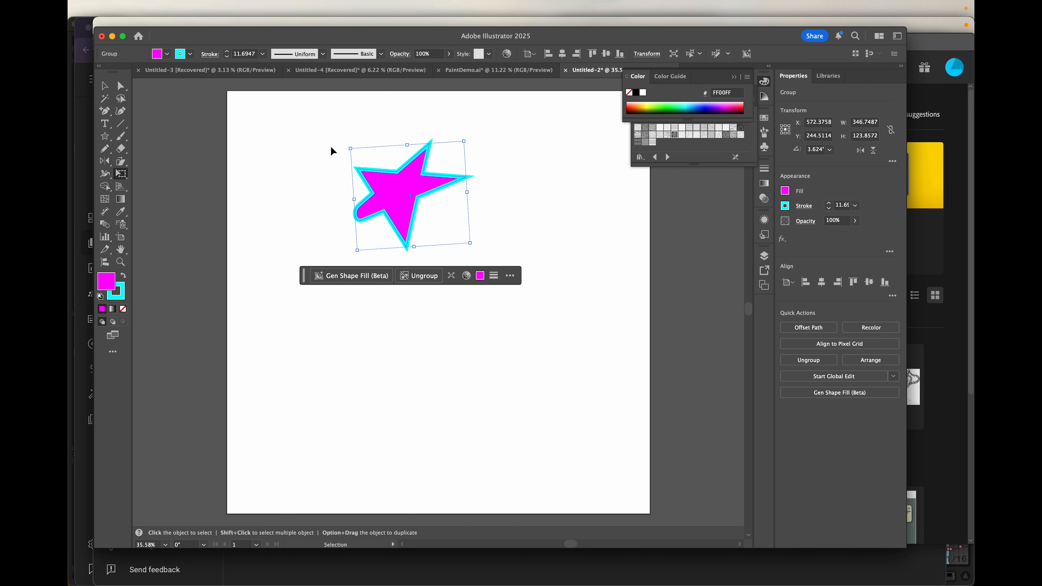
pyautogui.press('super+z')
pyautogui.press('e')
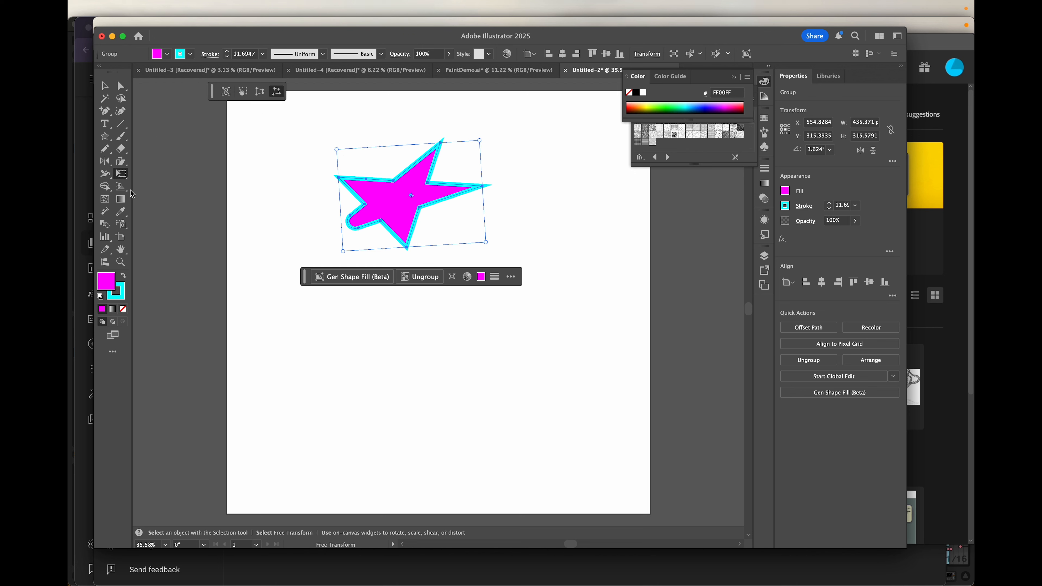
# - With Puppet Warp, zoom in and drag pins to bend the star's left, lower, right and upper arms
pyautogui.moveTo(123, 180); pyautogui.dragTo(164, 188)
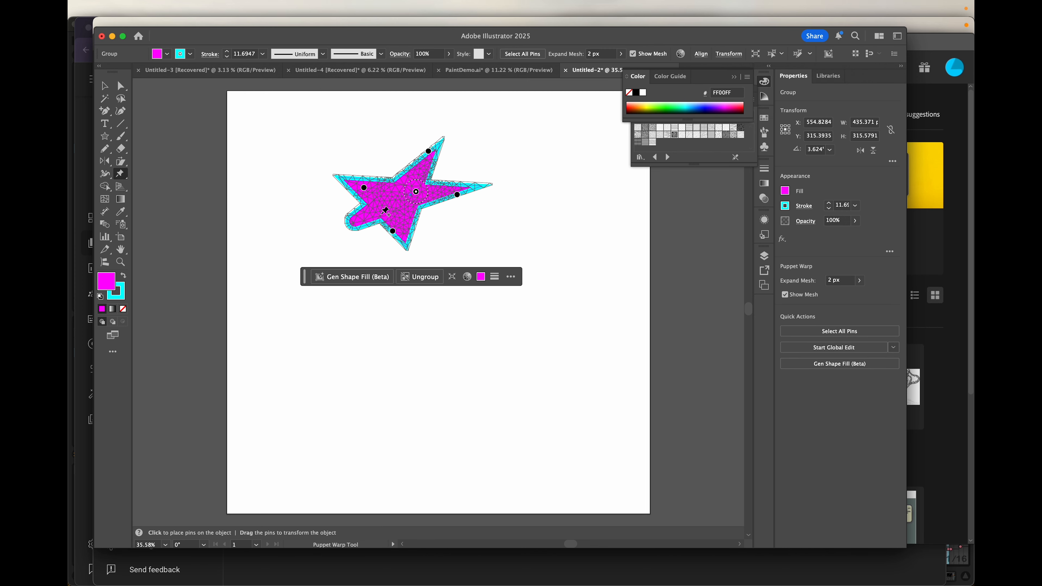
pyautogui.scroll(3, 385, 211)
pyautogui.scroll(2, 385, 212)
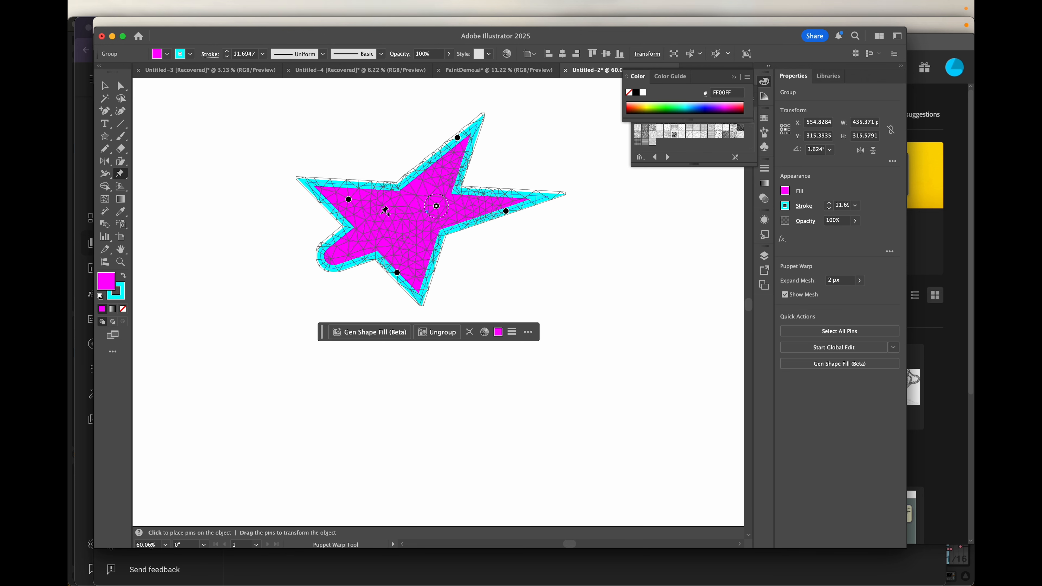
pyautogui.scroll(2, 385, 211)
pyautogui.scroll(1, 388, 209)
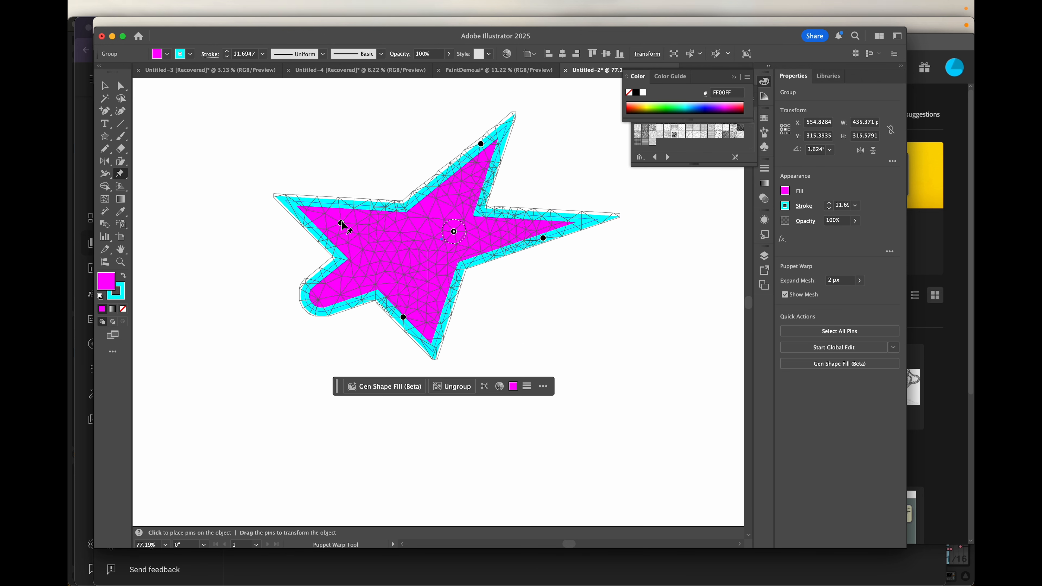
pyautogui.moveTo(341, 224); pyautogui.dragTo(294, 279)
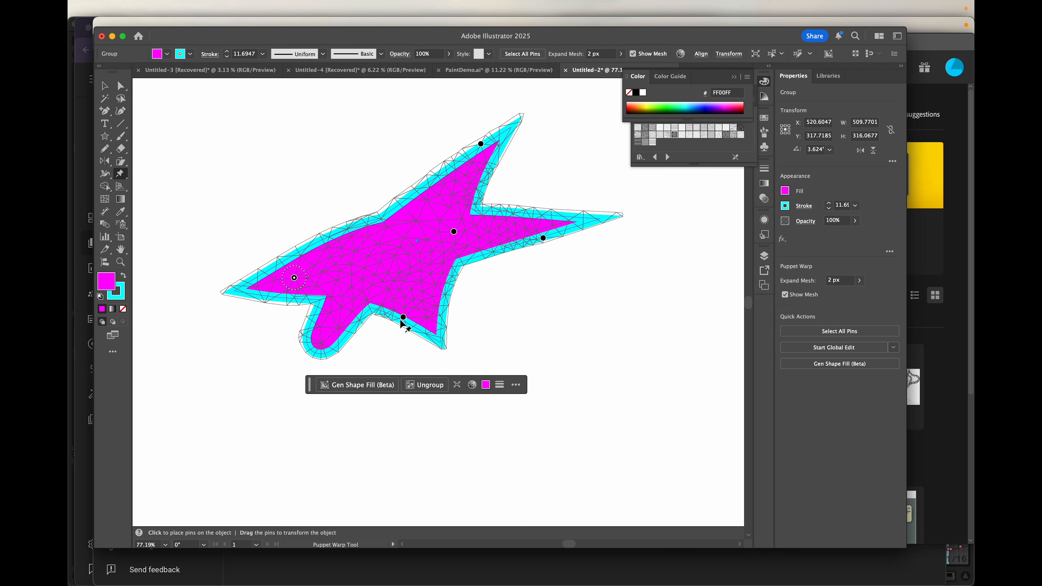
pyautogui.moveTo(403, 318); pyautogui.dragTo(500, 345)
pyautogui.moveTo(545, 239); pyautogui.dragTo(603, 241)
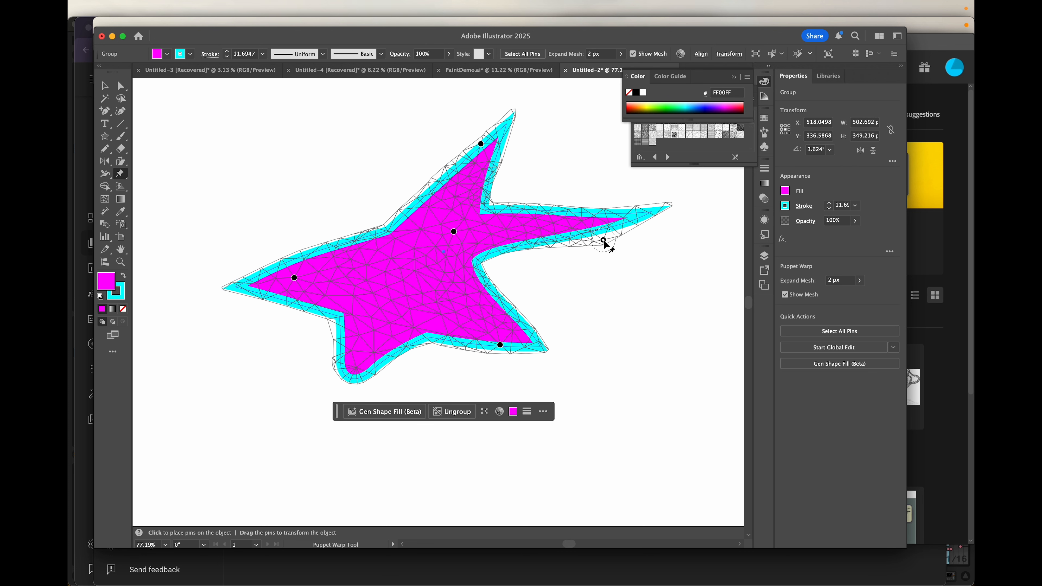
pyautogui.moveTo(481, 144); pyautogui.dragTo(400, 134)
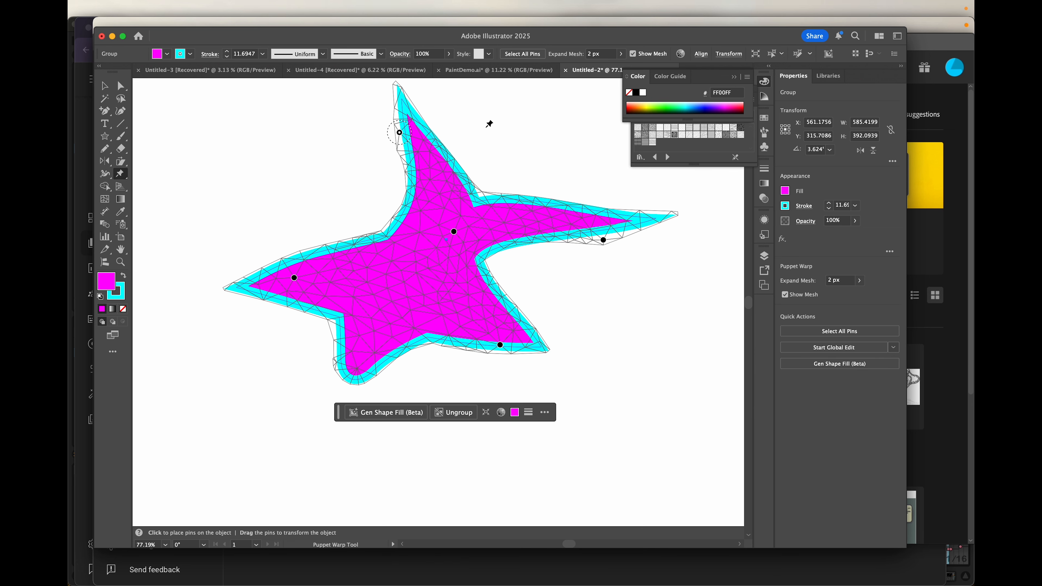
# - Add a pin at the left arm's joint to reshape it, then delete the centre pin
pyautogui.click(383, 234)
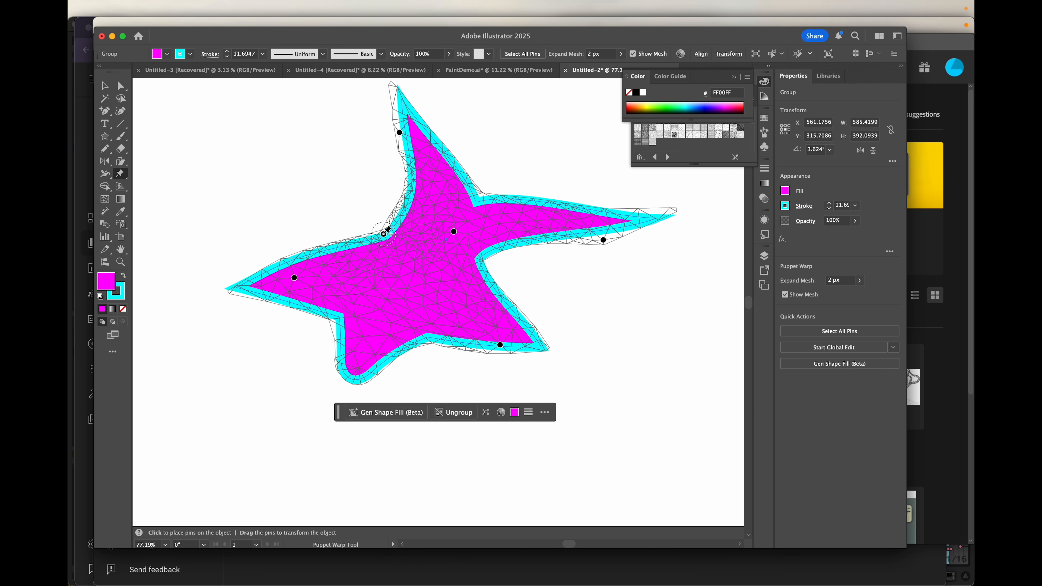
pyautogui.moveTo(384, 234)
pyautogui.mouseDown()
pyautogui.moveTo(343, 225)
pyautogui.moveTo(393, 249)
pyautogui.mouseUp()
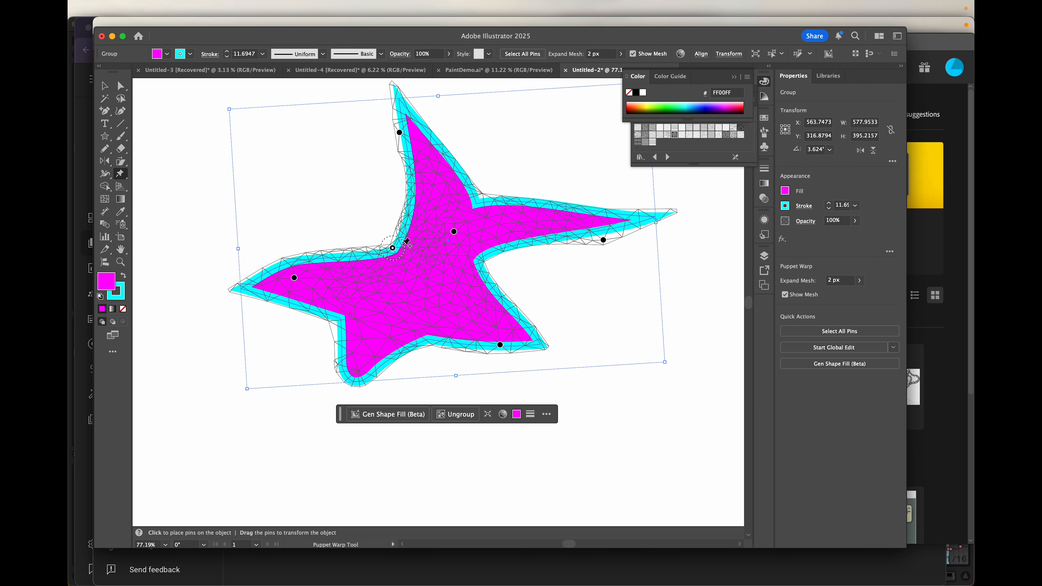
pyautogui.click(454, 231)
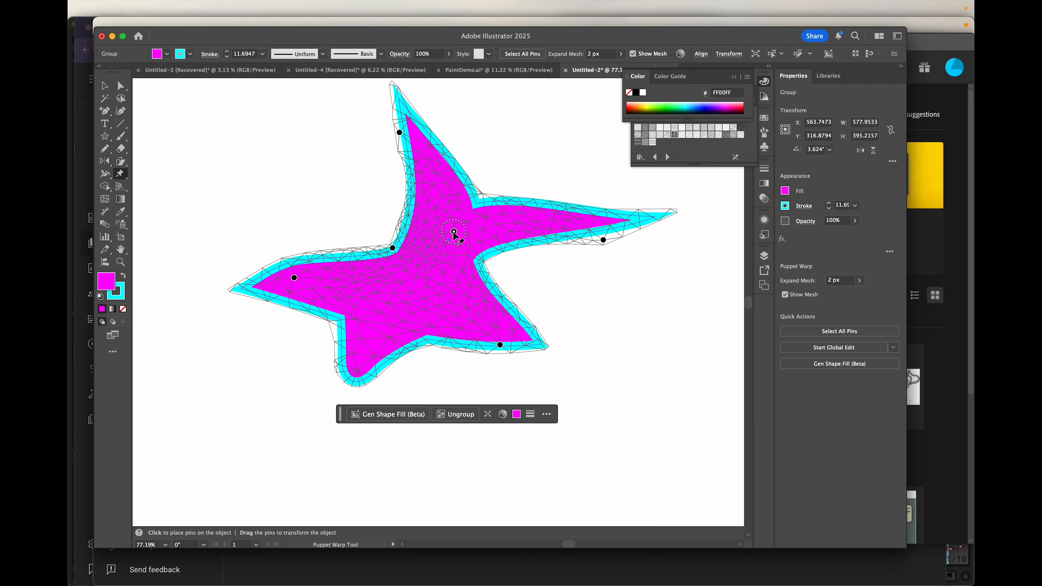
pyautogui.press('Delete')
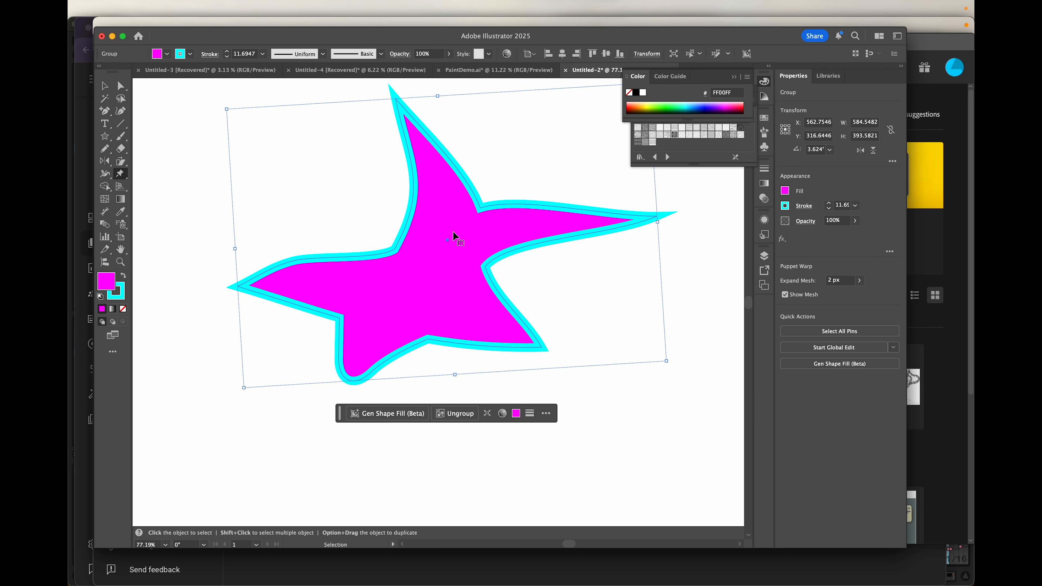
# - Re-pin the star's centre and drag the existing pins to reshape the body and arms
pyautogui.click(454, 231)
pyautogui.moveTo(455, 232)
pyautogui.mouseDown()
pyautogui.moveTo(489, 226)
pyautogui.moveTo(446, 267)
pyautogui.moveTo(466, 234)
pyautogui.mouseUp()
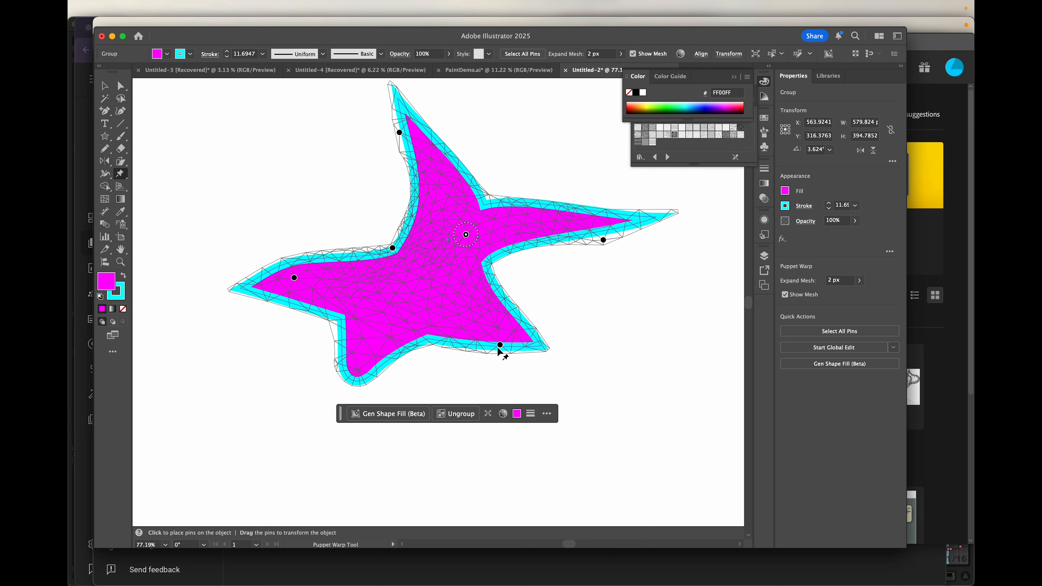
pyautogui.moveTo(499, 345); pyautogui.dragTo(524, 382)
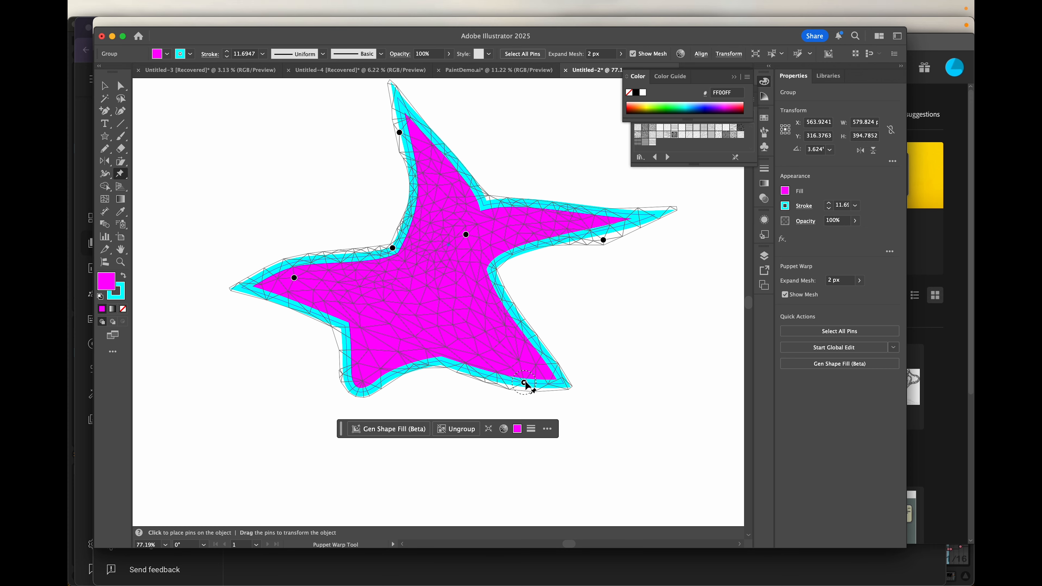
pyautogui.moveTo(602, 239)
pyautogui.mouseDown()
pyautogui.moveTo(576, 226)
pyautogui.moveTo(592, 248)
pyautogui.mouseUp()
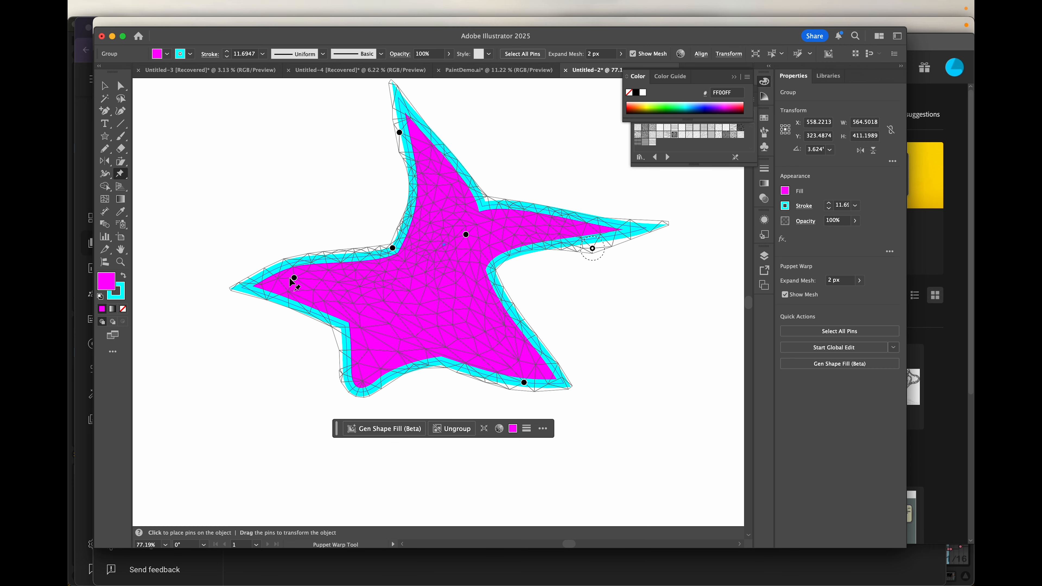
pyautogui.moveTo(295, 280); pyautogui.dragTo(329, 279)
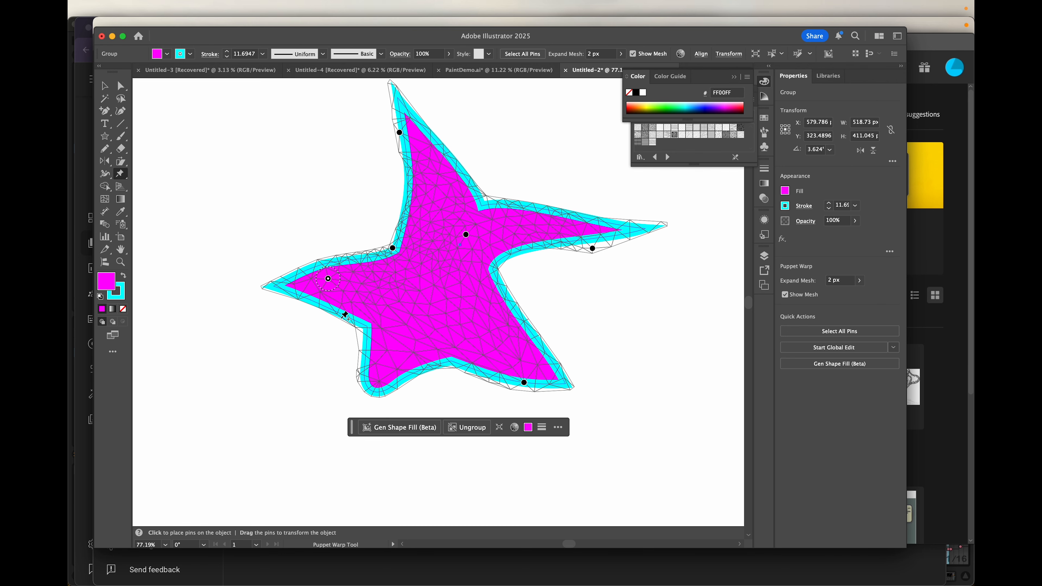
pyautogui.moveTo(379, 324); pyautogui.dragTo(372, 324)
pyautogui.moveTo(445, 357); pyautogui.dragTo(444, 325)
pyautogui.moveTo(373, 325); pyautogui.dragTo(402, 306)
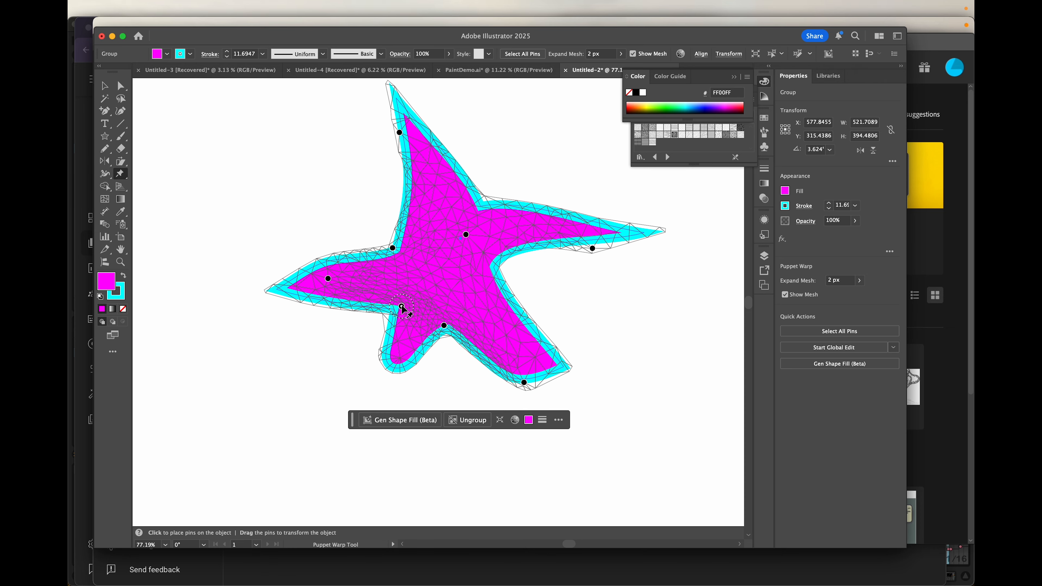
pyautogui.moveTo(392, 249); pyautogui.dragTo(402, 256)
# - Add pins along the right, lower-right and upper-left arm edges and bulge them outward
pyautogui.click(495, 267)
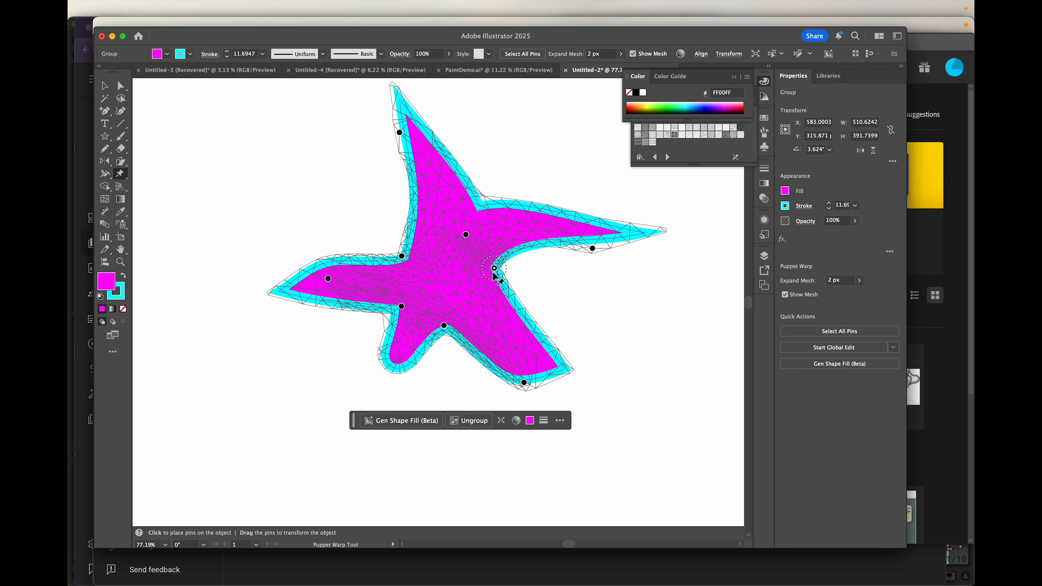
pyautogui.moveTo(495, 268); pyautogui.dragTo(481, 275)
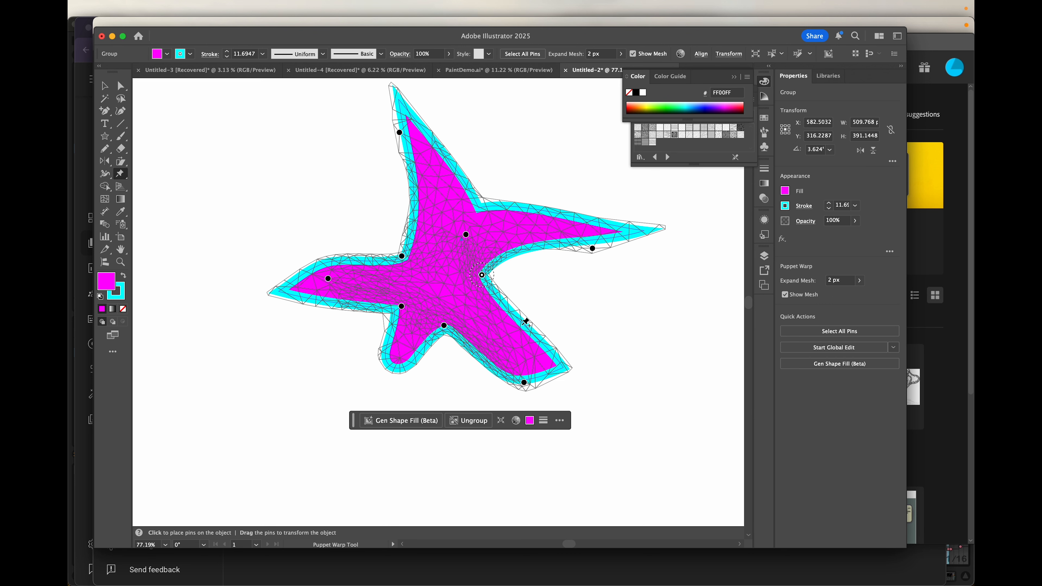
pyautogui.click(533, 331)
pyautogui.moveTo(533, 331); pyautogui.dragTo(573, 305)
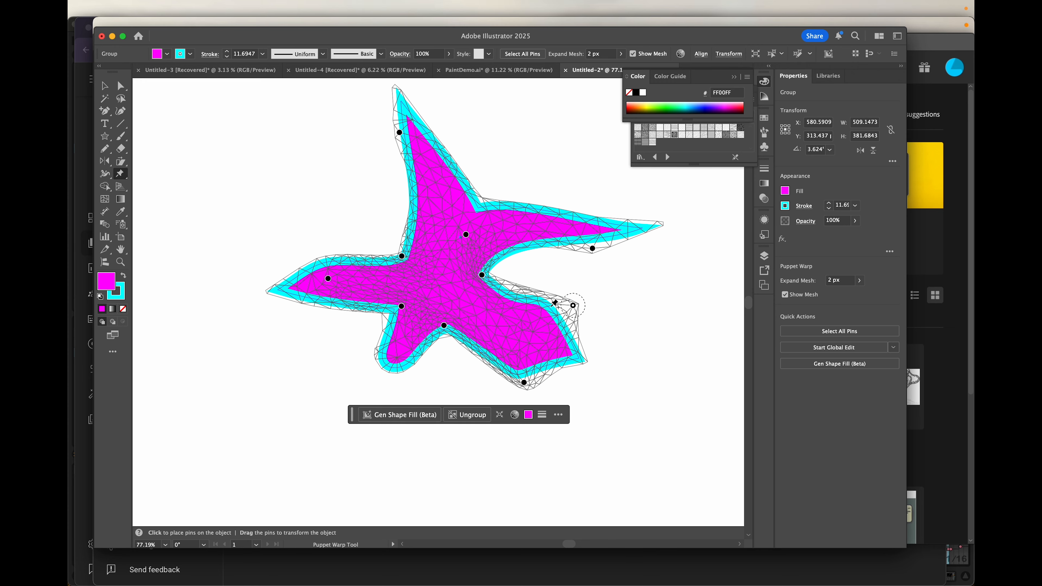
pyautogui.click(357, 262)
pyautogui.moveTo(358, 262); pyautogui.dragTo(349, 231)
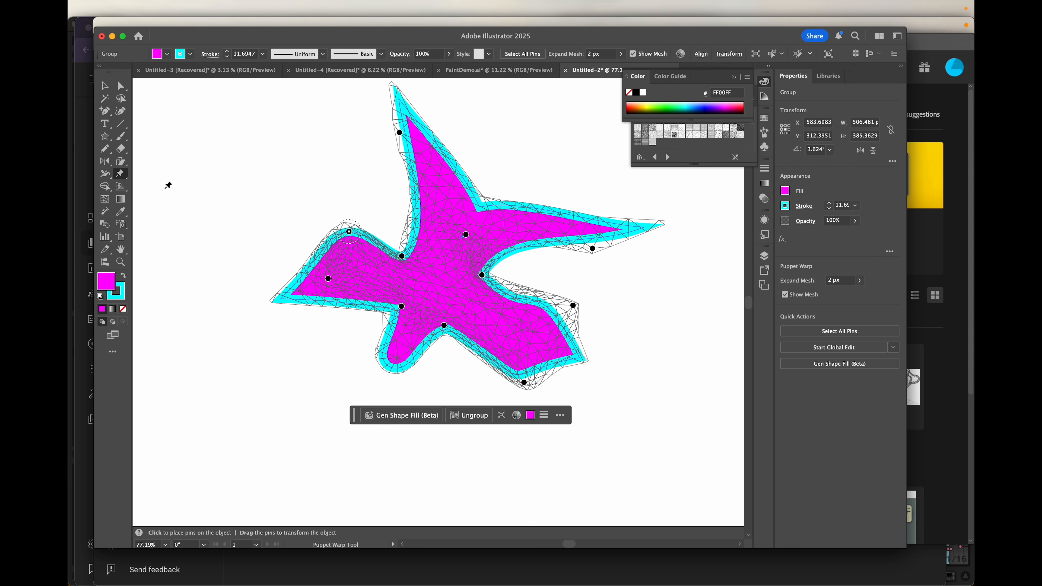
# - Exit the warp and move the bird-shaped star to the artboard's top-right, at X 1033, Y 211
pyautogui.click(105, 86)
pyautogui.scroll(-3, 478, 238)
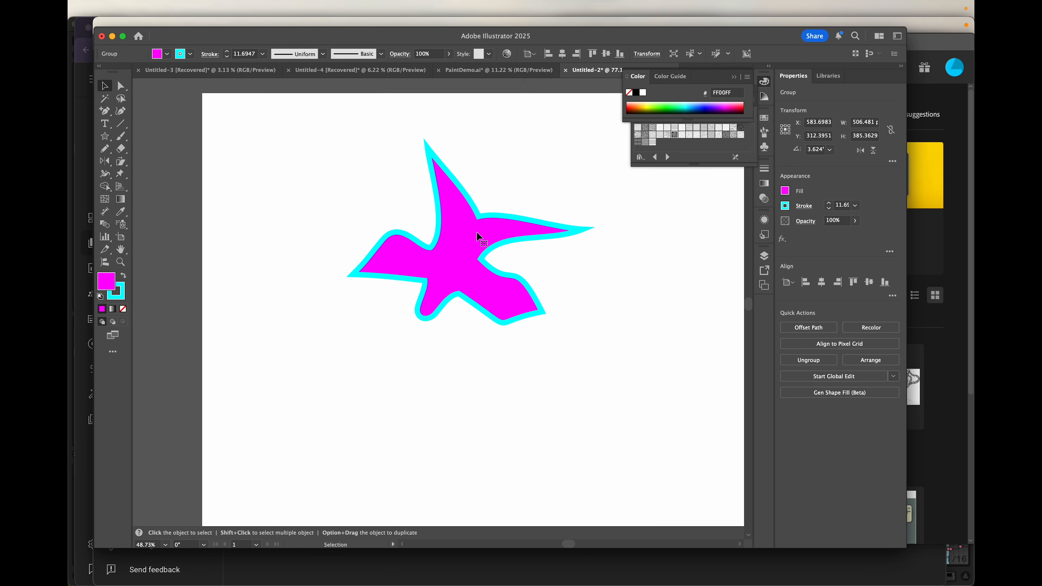
pyautogui.moveTo(473, 243); pyautogui.dragTo(334, 216)
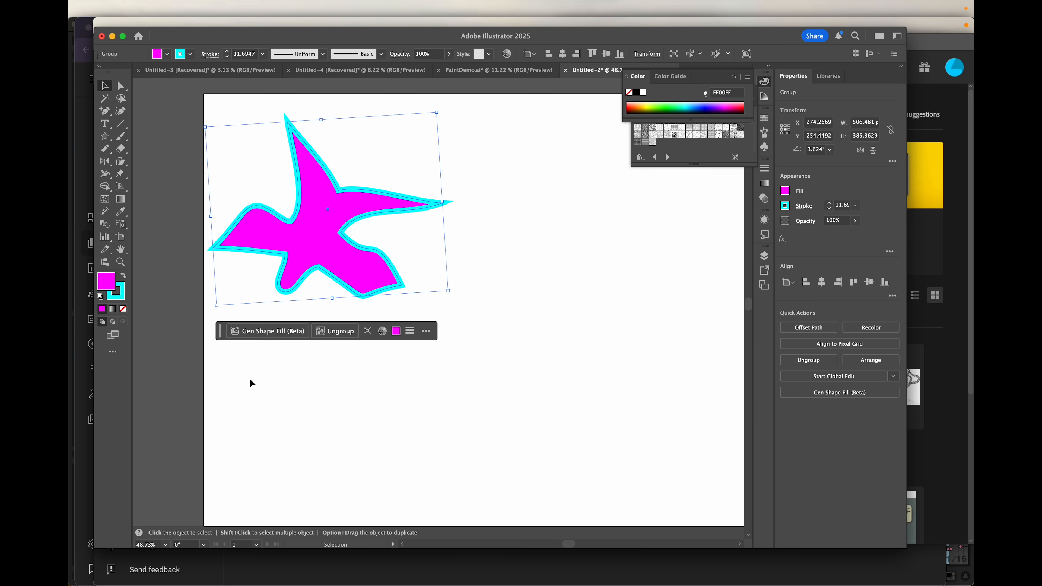
pyautogui.moveTo(330, 235); pyautogui.dragTo(671, 212)
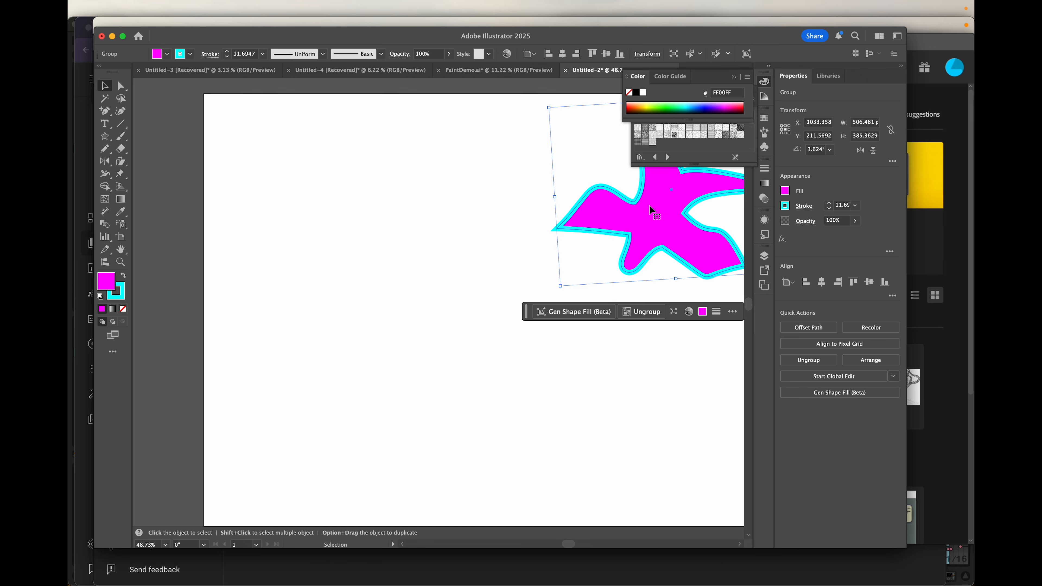
pyautogui.scroll(-3, 671, 224)
pyautogui.scroll(-2, 668, 224)
pyautogui.hscroll(2, 667, 224)
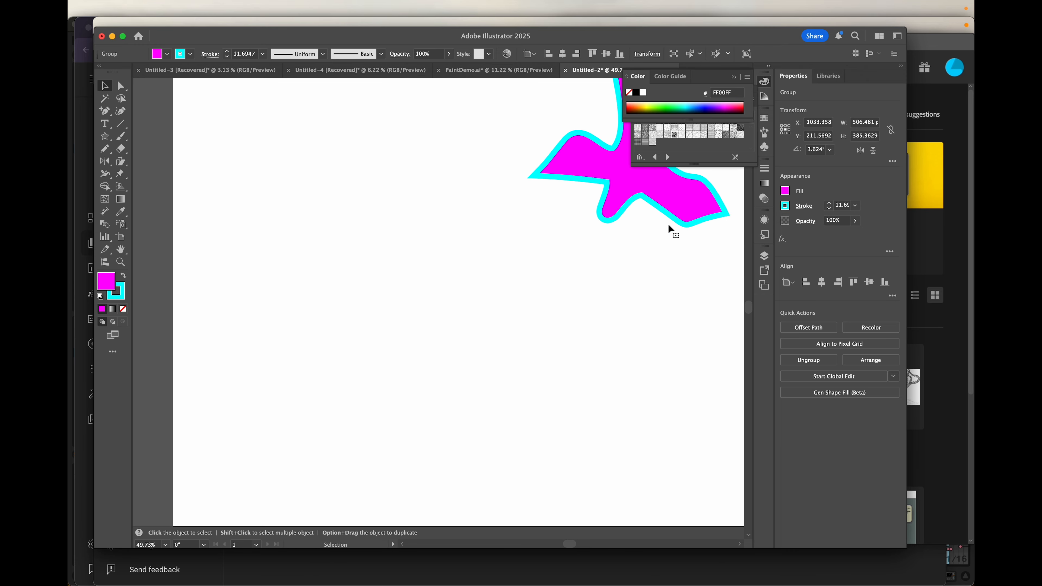
pyautogui.scroll(3, 669, 228)
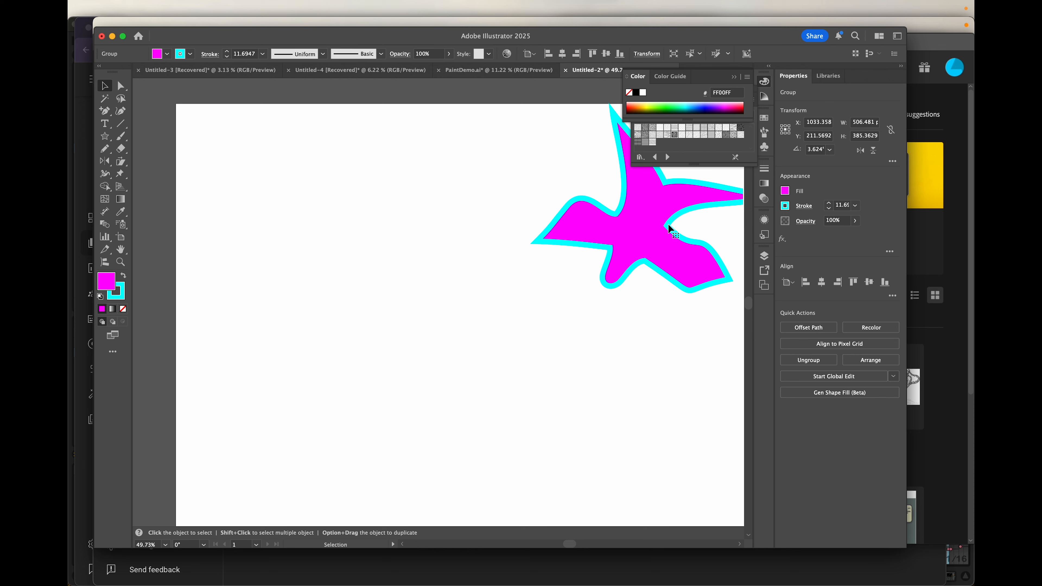
pyautogui.click(105, 138)
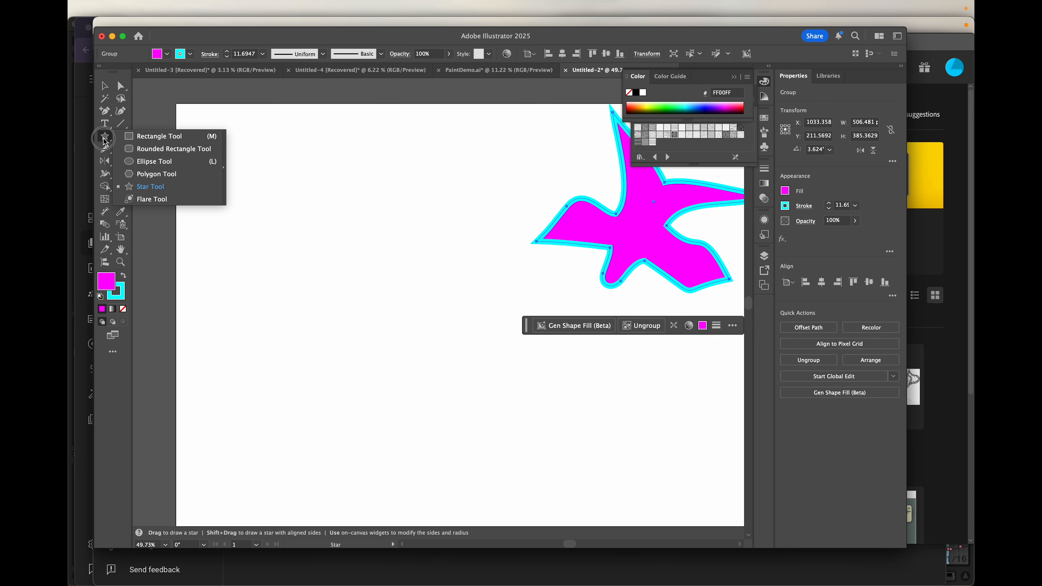
# - Draw a 274.79 × 274.79 circle at the upper left with fill None and an RGB Blue stroke
pyautogui.click(151, 162)
pyautogui.moveTo(237, 149)
pyautogui.mouseDown()
pyautogui.moveTo(344, 223)
pyautogui.moveTo(362, 264)
pyautogui.moveTo(295, 218)
pyautogui.moveTo(364, 271)
pyautogui.mouseUp()
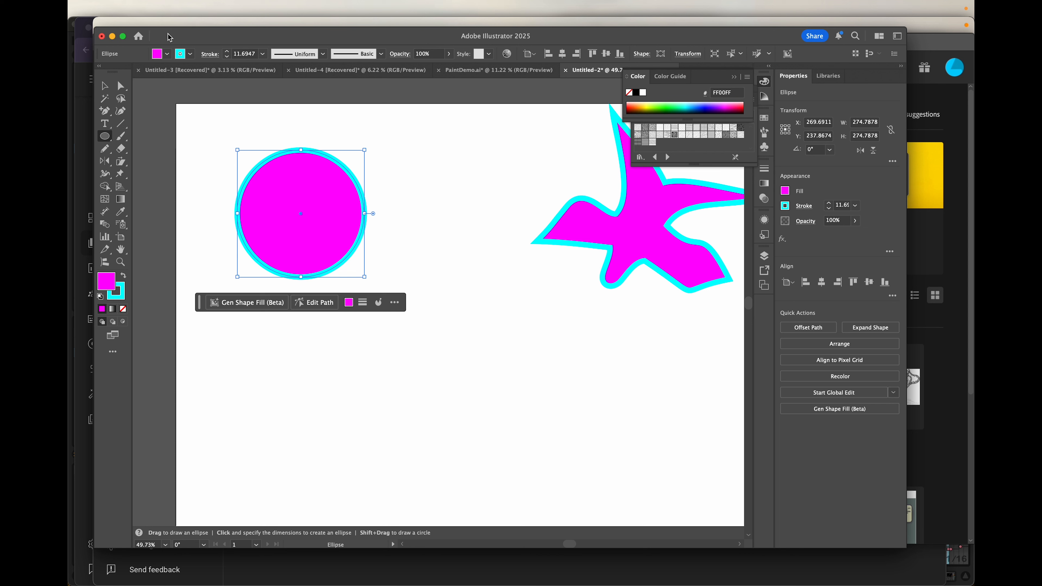
pyautogui.click(167, 54)
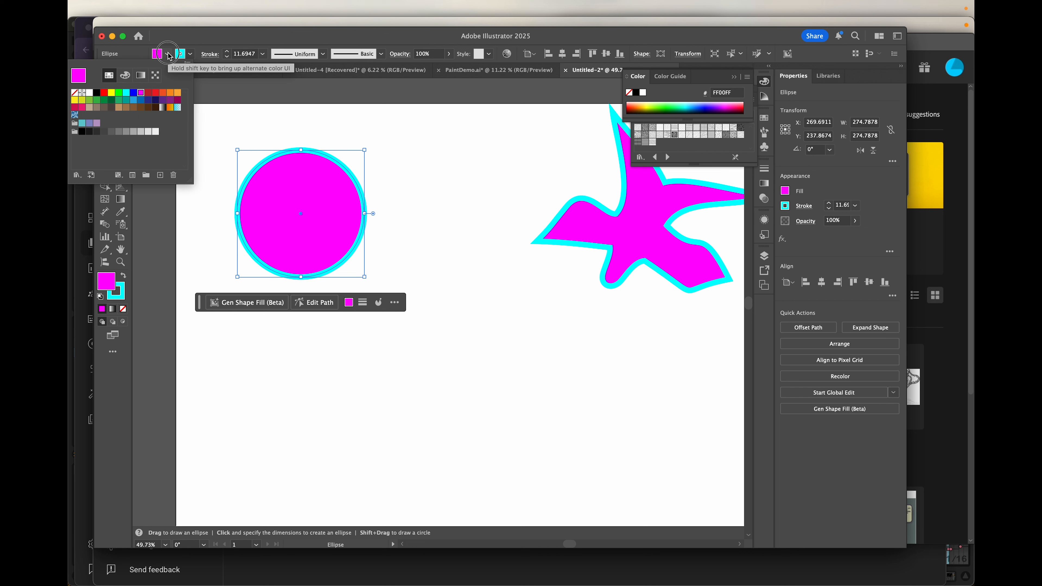
pyautogui.click(75, 94)
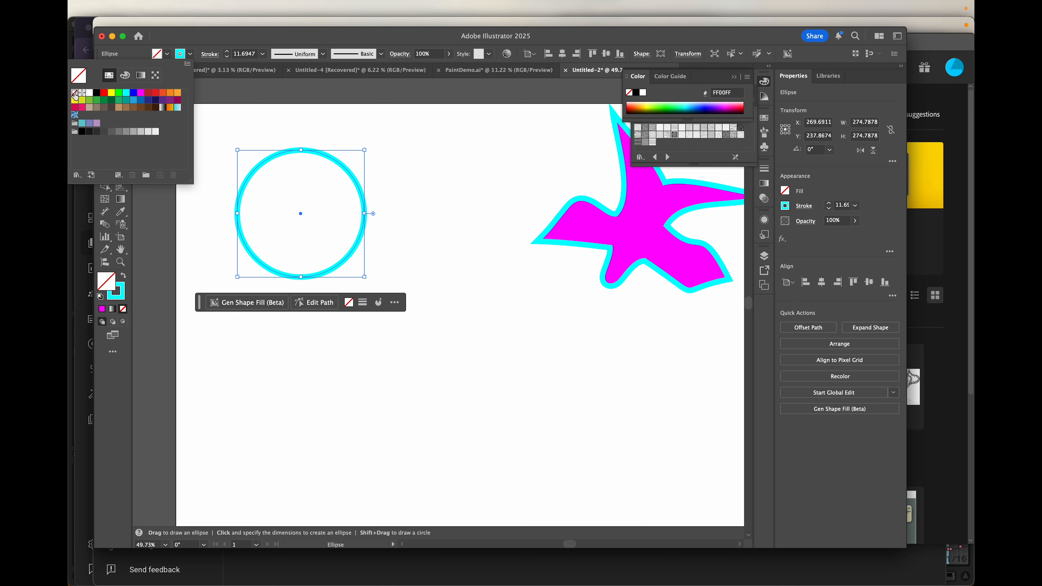
pyautogui.click(188, 55)
pyautogui.click(191, 54)
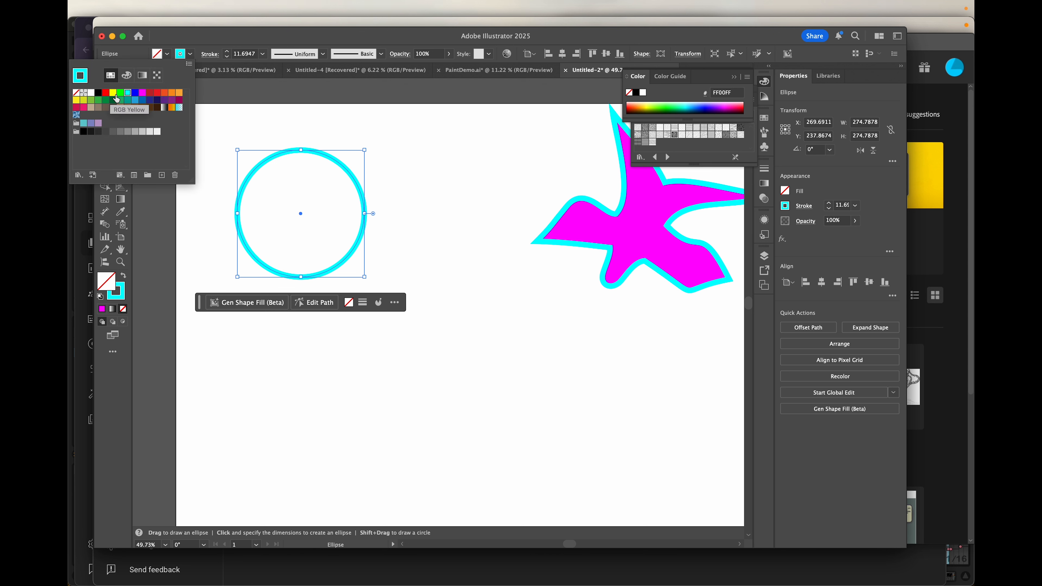
pyautogui.click(135, 95)
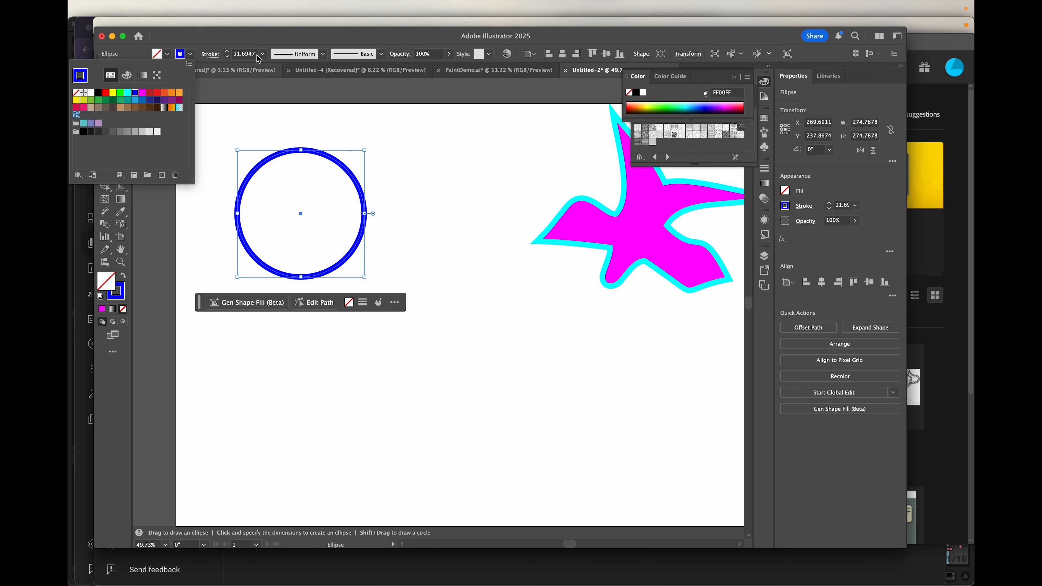
pyautogui.click(236, 46)
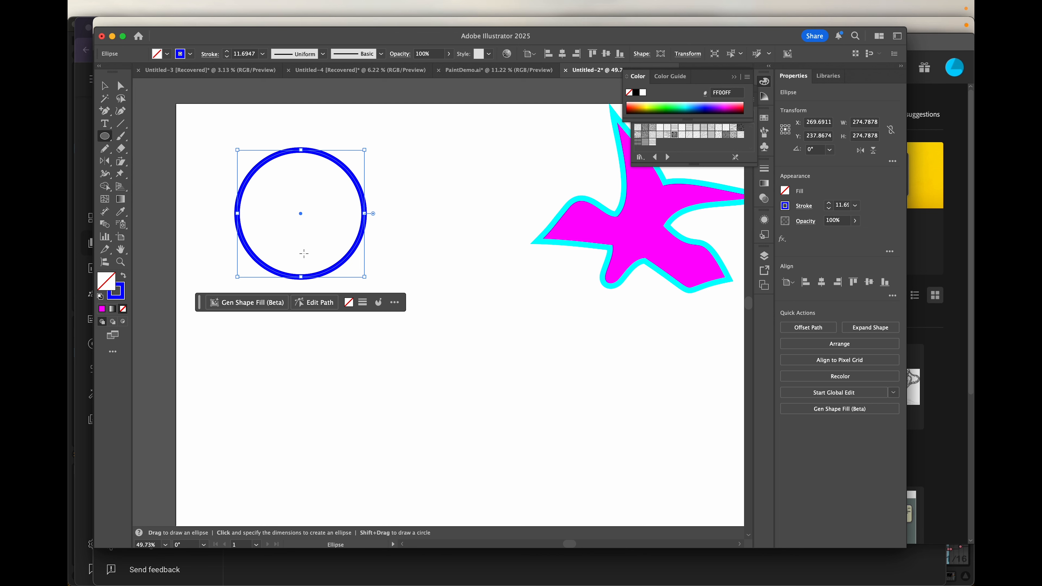
# - Drag the blue circle down on the artboard's left side to X 281.1, Y 640 px
pyautogui.click(104, 85)
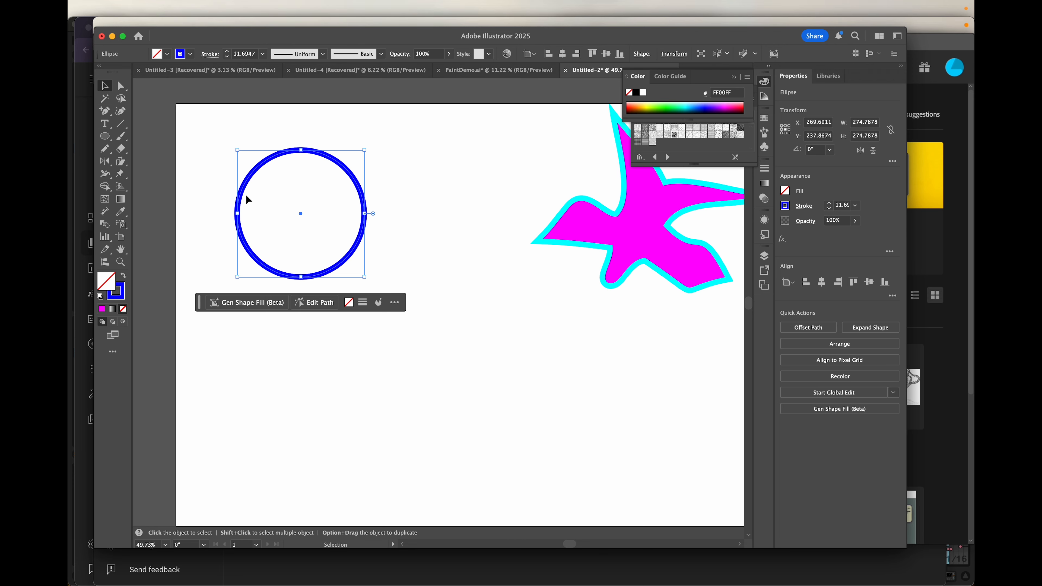
pyautogui.scroll(-5, 242, 199)
pyautogui.moveTo(241, 202); pyautogui.dragTo(246, 314)
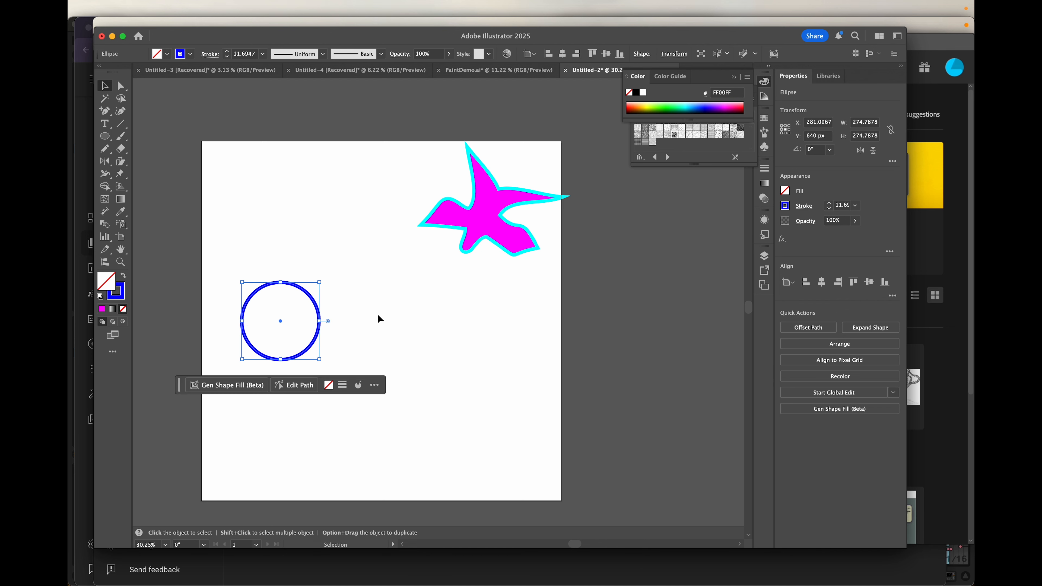
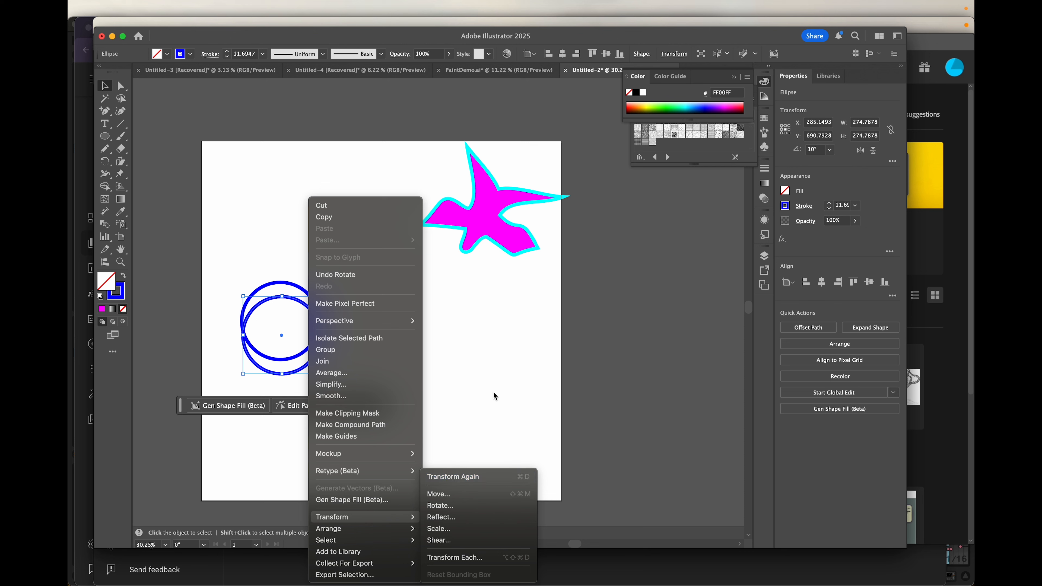
# - Repeat the offset rotation with Cmd+D until the blue ellipse copies close into a full ring
pyautogui.click(130, 53)
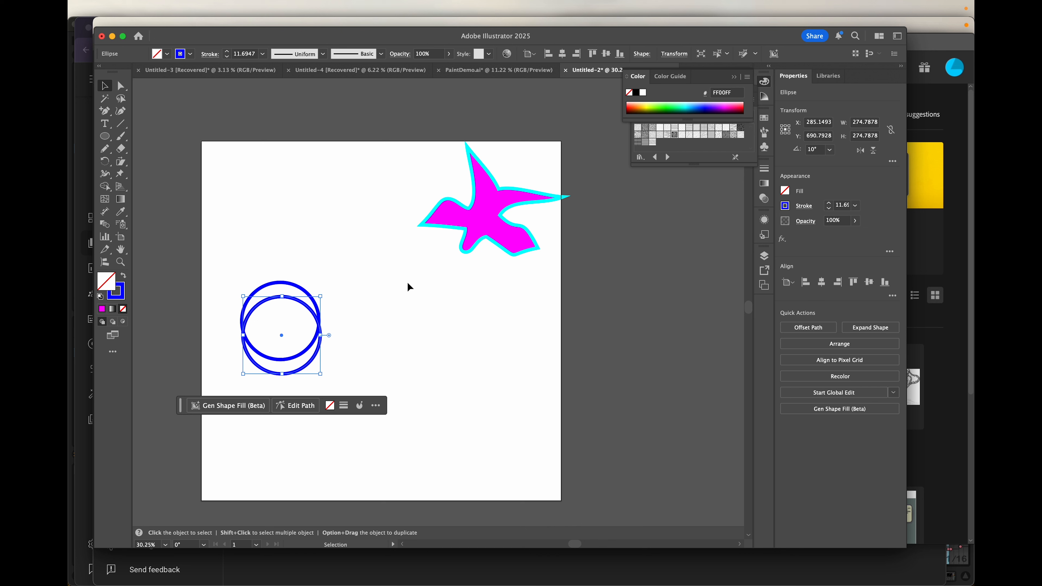
pyautogui.press('a')
pyautogui.press('super+d')
pyautogui.press('super+d')
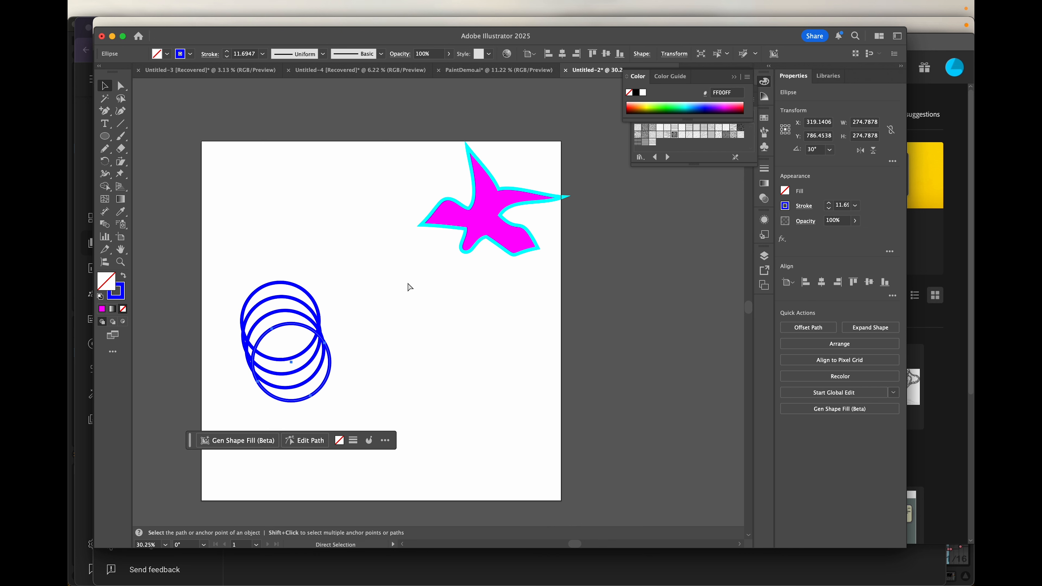
pyautogui.press('super+d')
pyautogui.press('super+d')
pyautogui.press('super+d')
pyautogui.press('super+d')
pyautogui.press('super+d')
pyautogui.press('super+d')
pyautogui.press('super+d')
pyautogui.press('super+d')
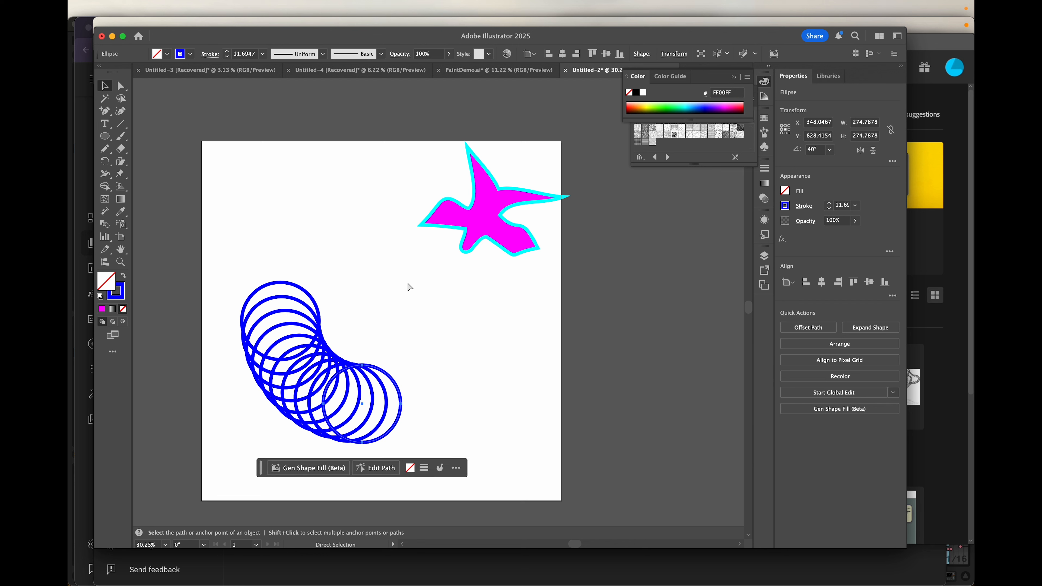
pyautogui.press('super+d')
pyautogui.press('super+d')
pyautogui.press('super+d')
pyautogui.press('super+d')
pyautogui.press('super+d')
pyautogui.press('super+d')
pyautogui.press('super+d')
pyautogui.press('super+d')
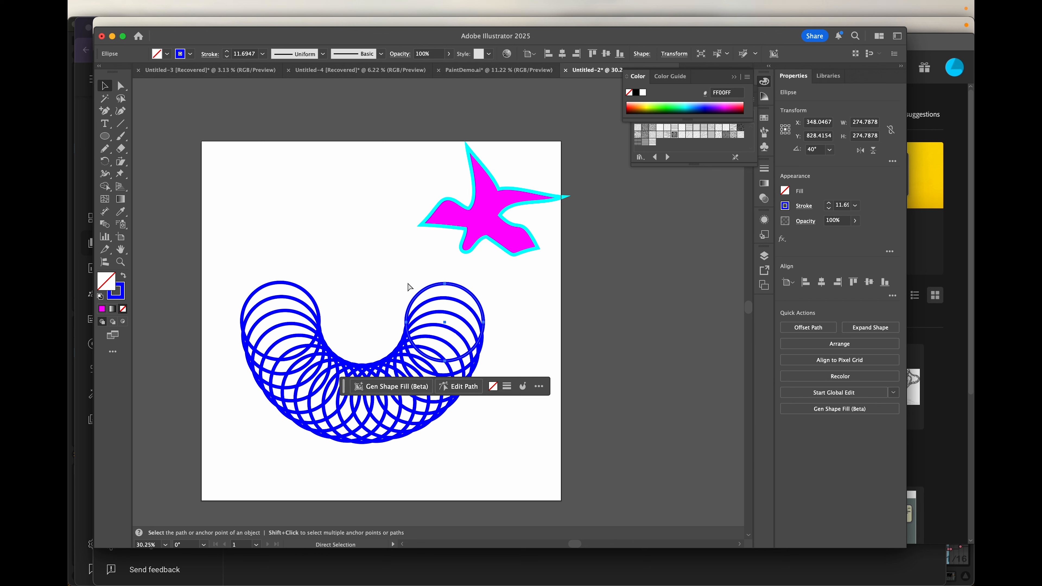
pyautogui.press('super+d')
pyautogui.press('super+d')
pyautogui.press('super+d')
pyautogui.press('super+d')
pyautogui.press('super+d')
pyautogui.press('super+d')
pyautogui.press('super+d')
pyautogui.press('super+d')
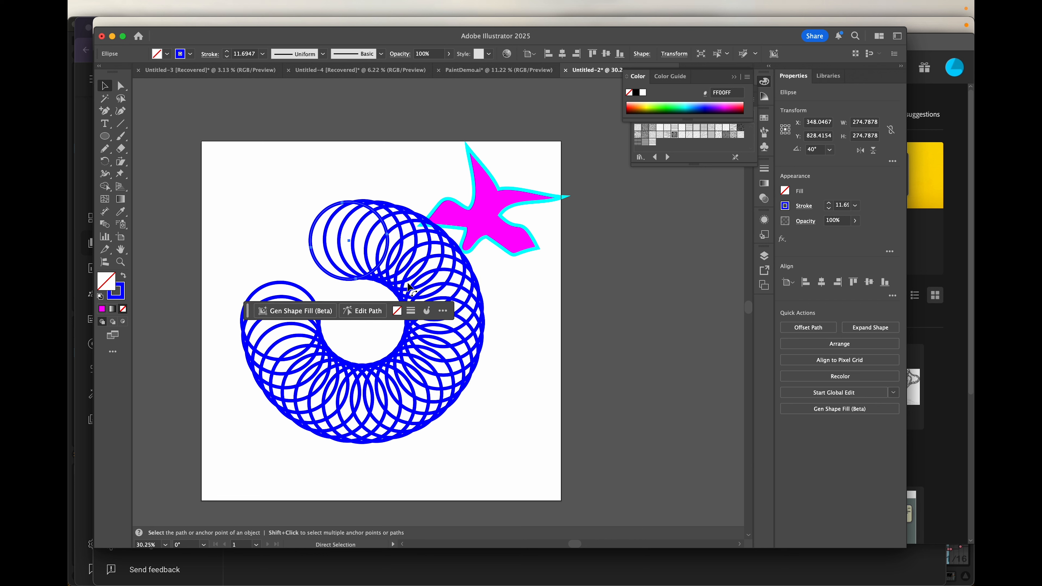
pyautogui.press('super+d')
pyautogui.press('super+d')
pyautogui.press('super+d')
pyautogui.press('super+d')
pyautogui.press('super+d')
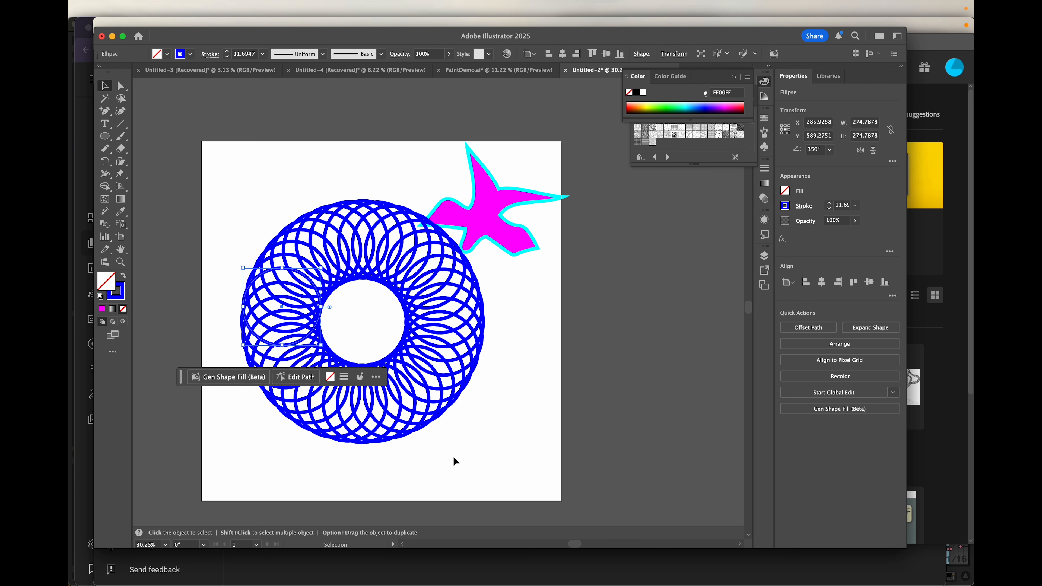
# - Move the star up and to the right, then fill the whole ellipse ring with cyan
pyautogui.moveTo(494, 200); pyautogui.dragTo(566, 171)
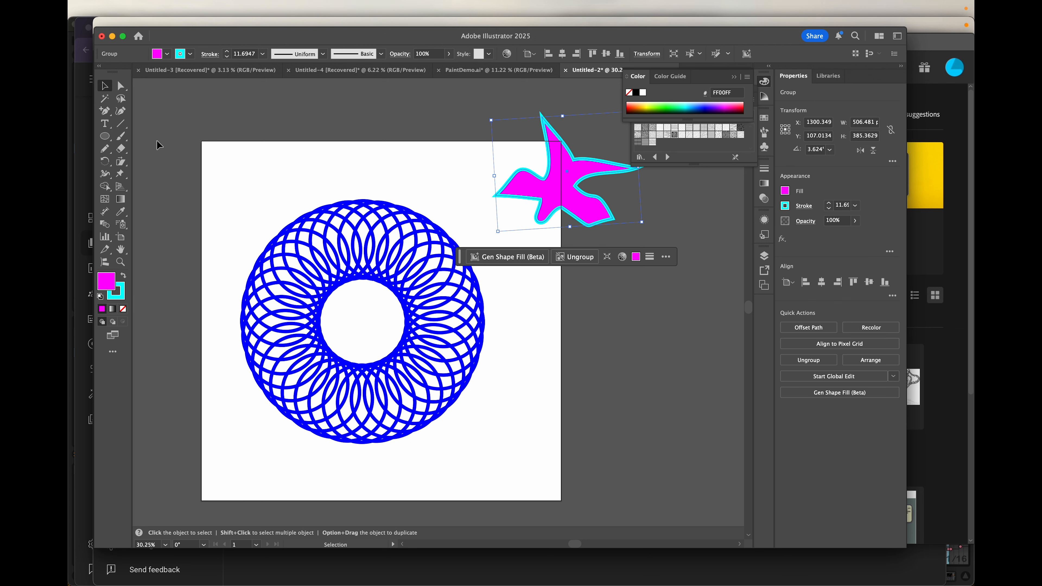
pyautogui.moveTo(216, 180); pyautogui.dragTo(463, 470)
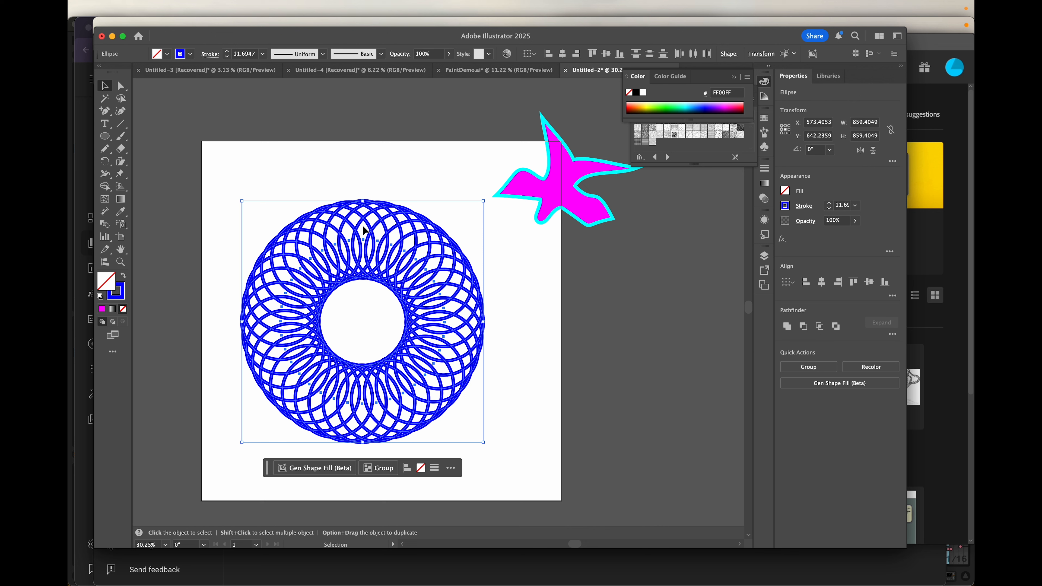
pyautogui.click(167, 54)
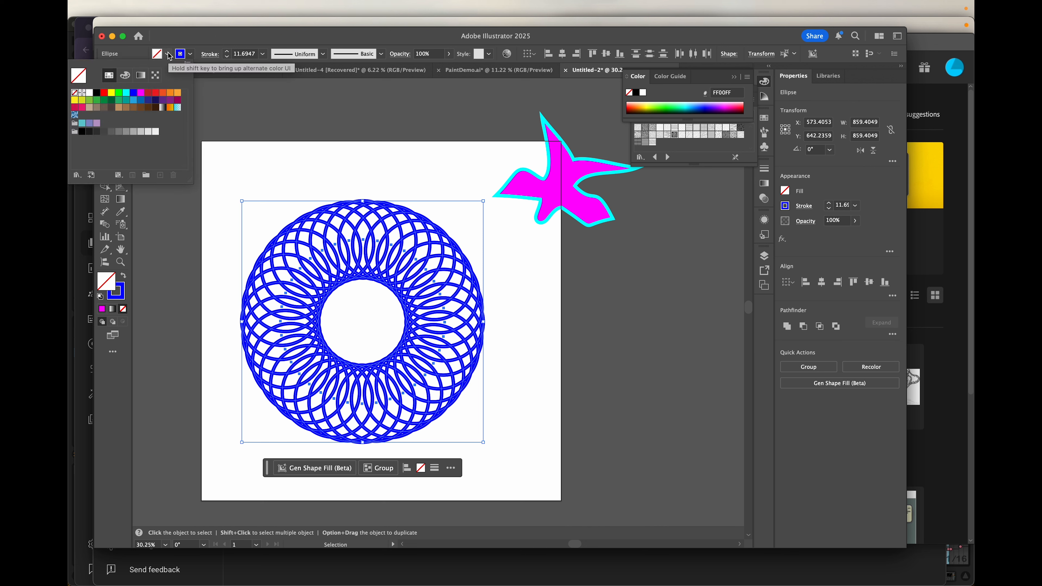
pyautogui.click(126, 94)
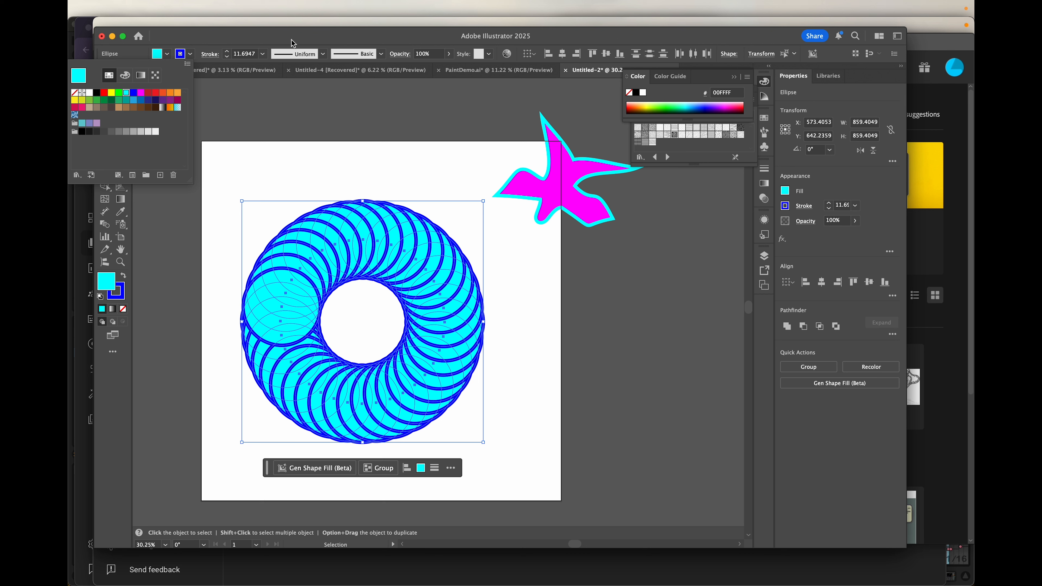
pyautogui.click(397, 57)
# - Set the ring's blend mode to Multiply
pyautogui.click(397, 56)
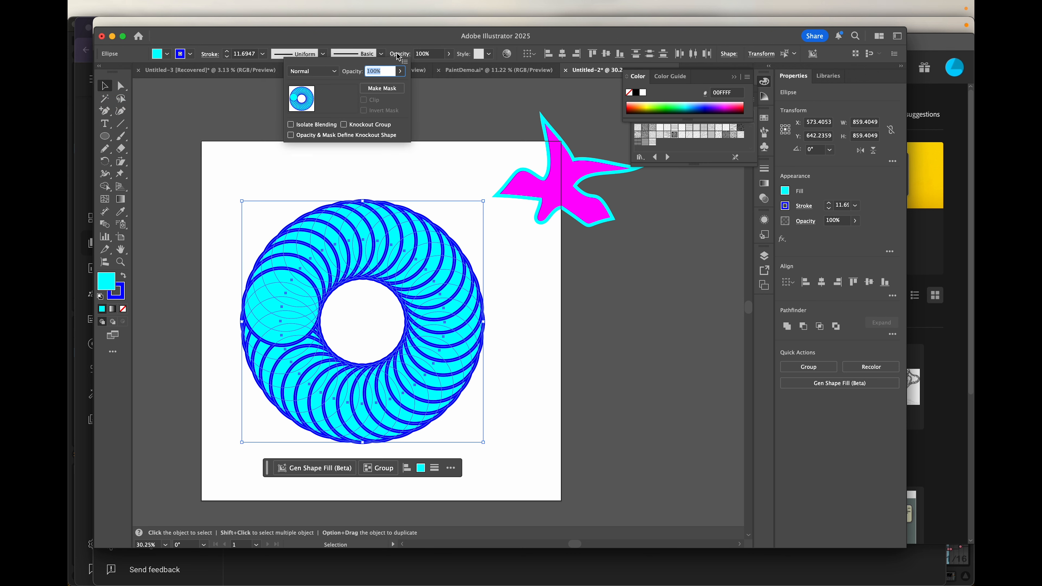
pyautogui.click(333, 72)
pyautogui.click(318, 109)
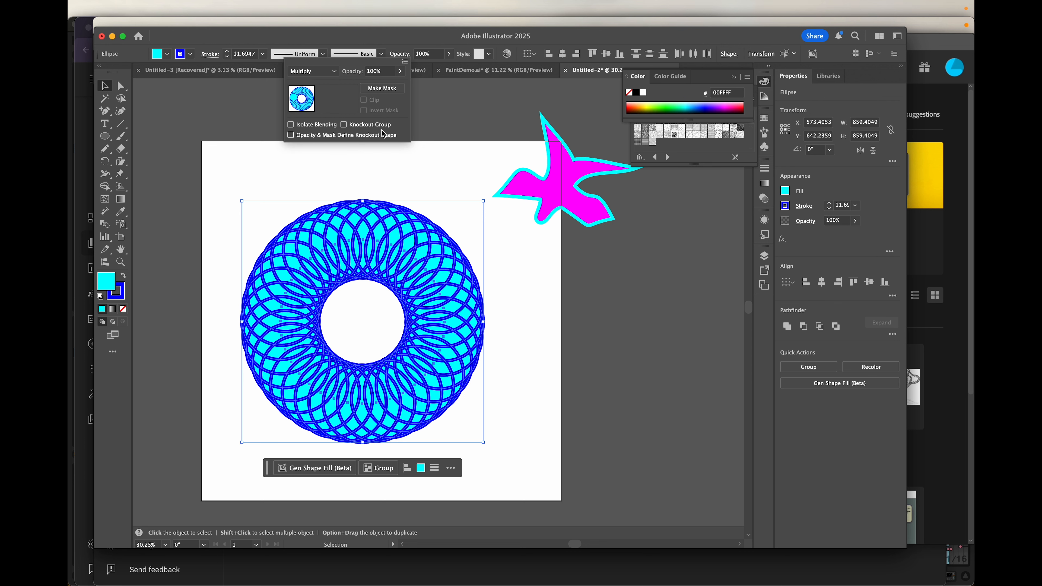
# - Try Overlay and Screen blend modes on the ring, then settle on Difference
pyautogui.click(335, 72)
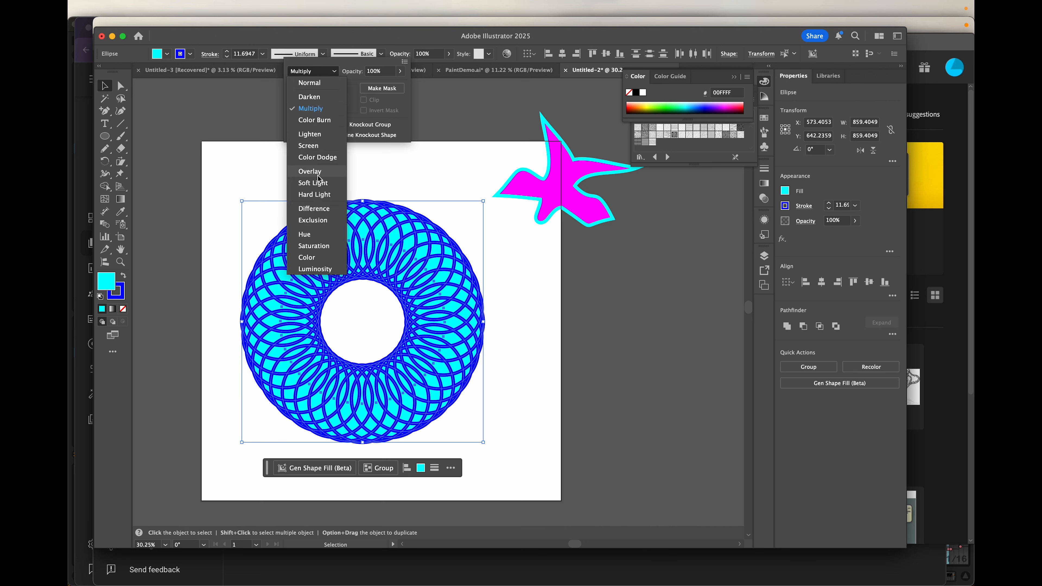
pyautogui.click(318, 178)
pyautogui.click(324, 72)
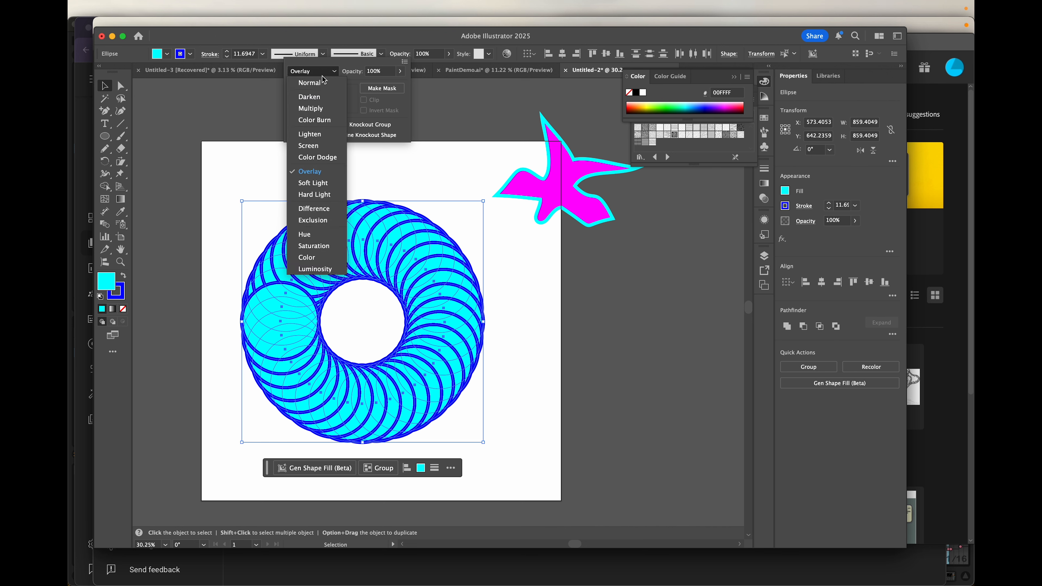
pyautogui.click(311, 152)
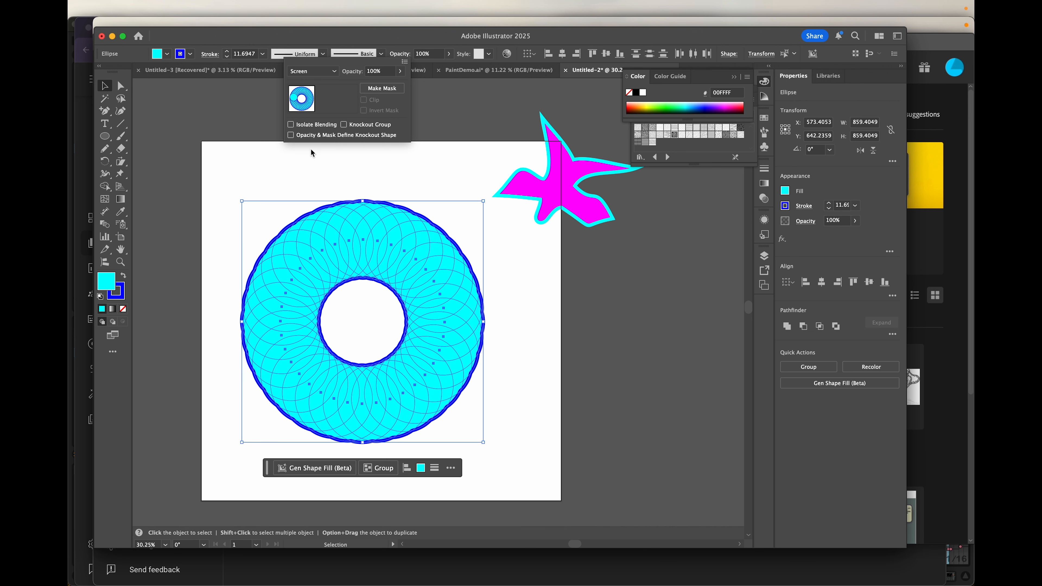
pyautogui.click(324, 71)
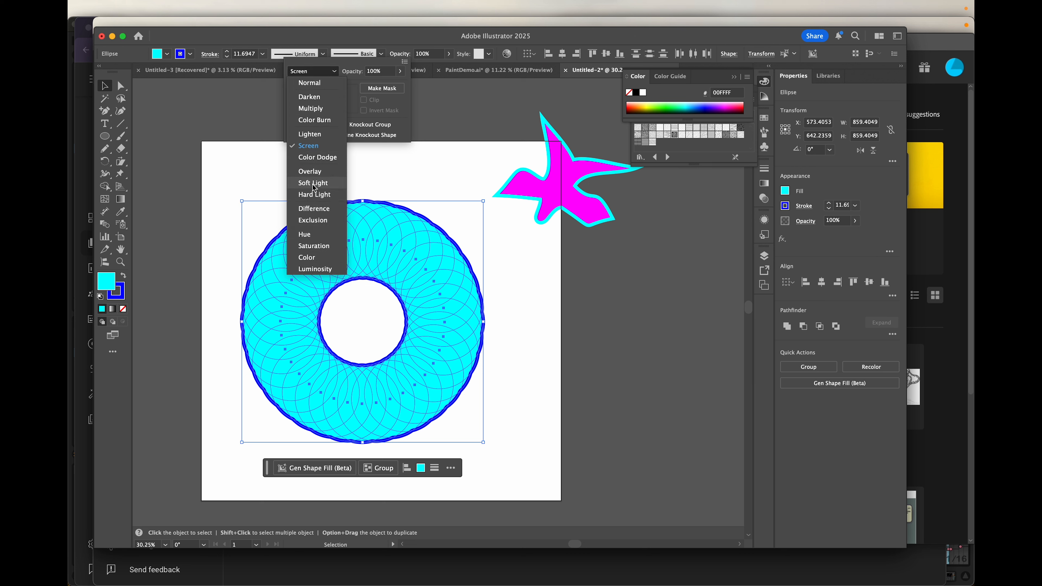
pyautogui.click(313, 208)
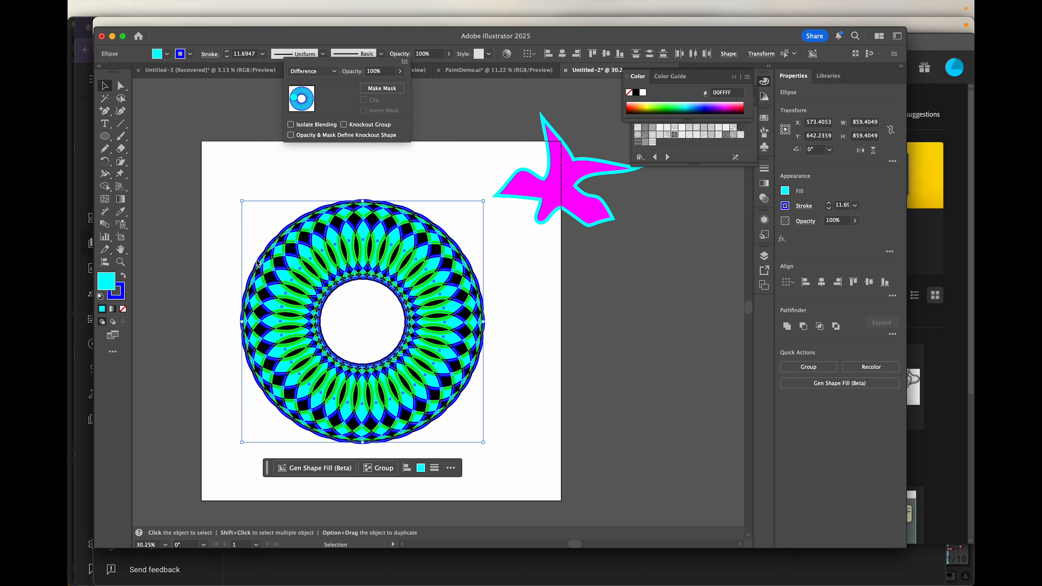
pyautogui.click(227, 213)
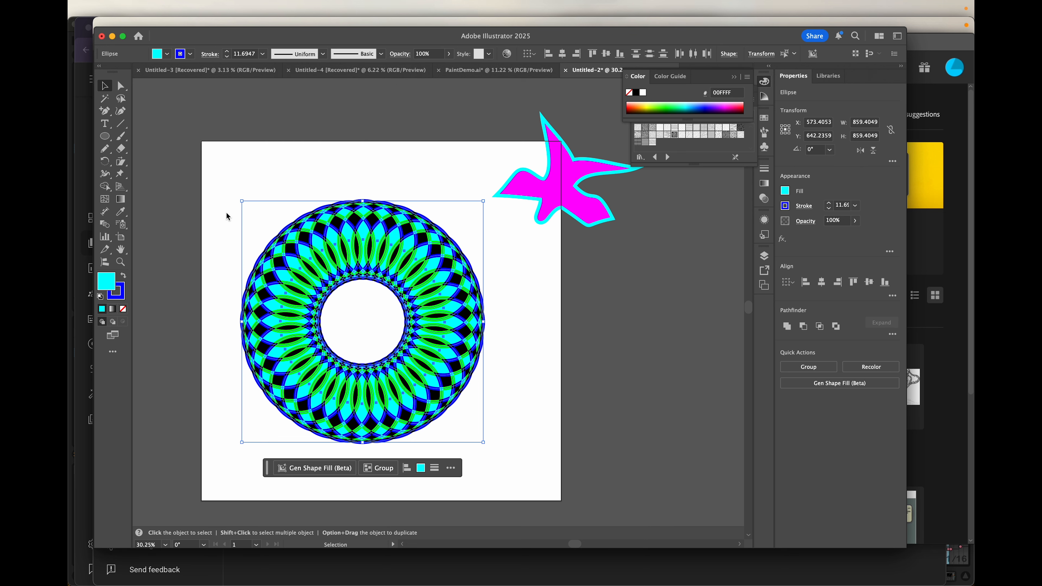
# - Change the ring's ellipse fill to RGB Magenta
pyautogui.scroll(8, 234, 231)
pyautogui.scroll(-9, 233, 230)
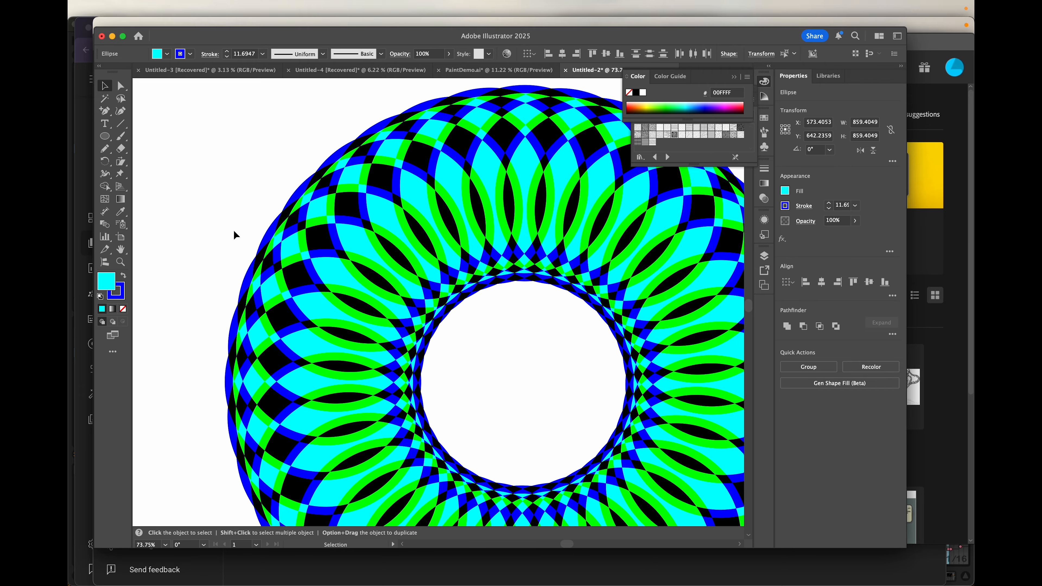
pyautogui.scroll(1, 233, 230)
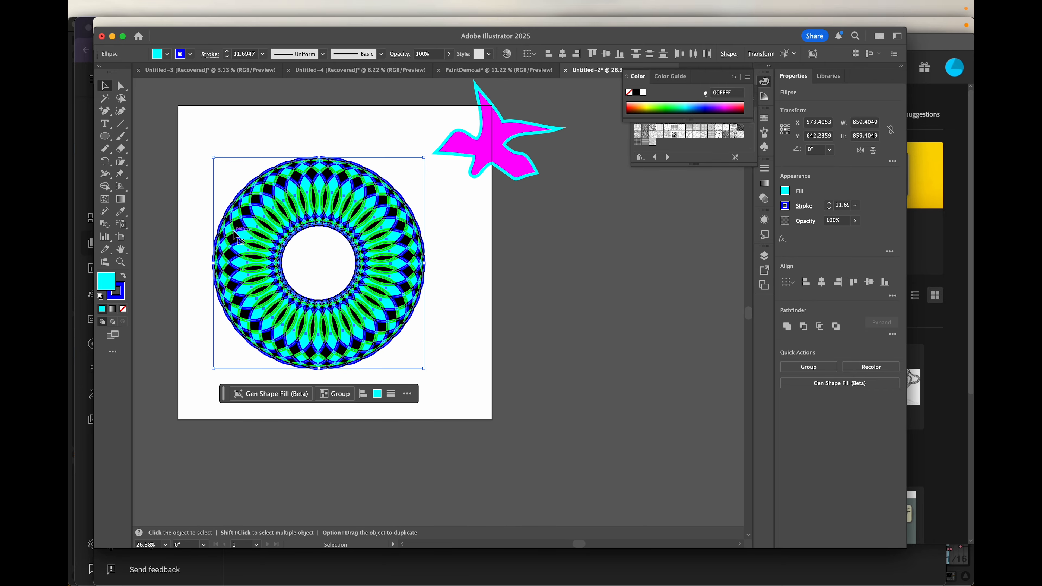
pyautogui.scroll(3, 233, 230)
pyautogui.hscroll(-2, 233, 230)
pyautogui.scroll(-1, 233, 231)
pyautogui.hscroll(1, 233, 231)
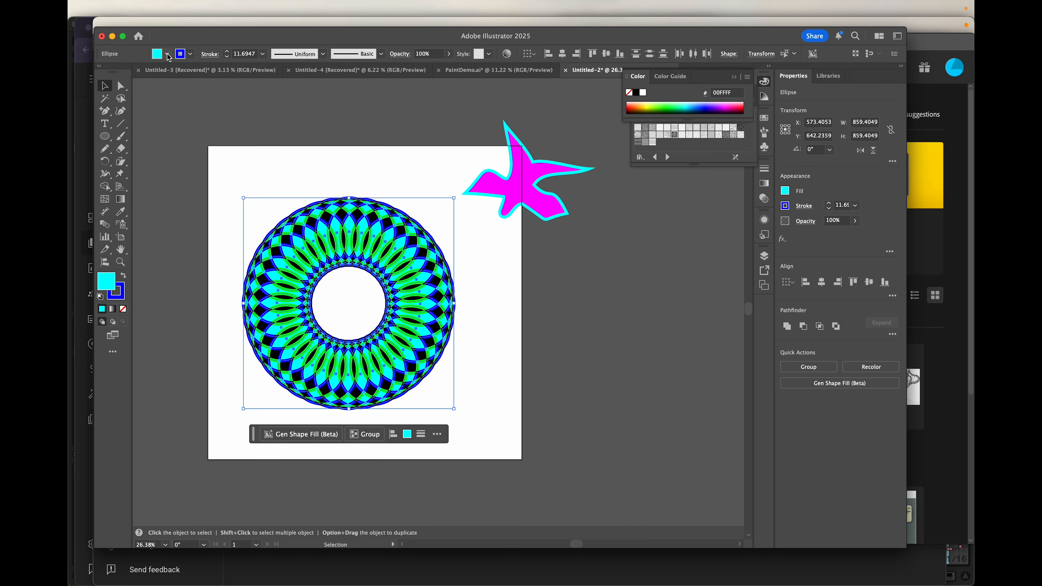
pyautogui.click(158, 57)
pyautogui.click(141, 94)
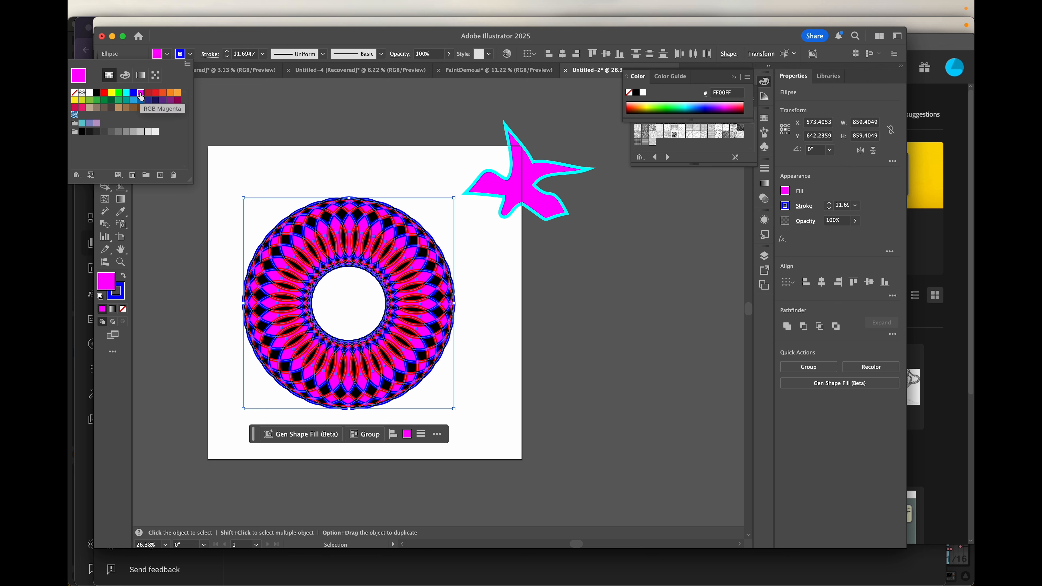
pyautogui.click(183, 54)
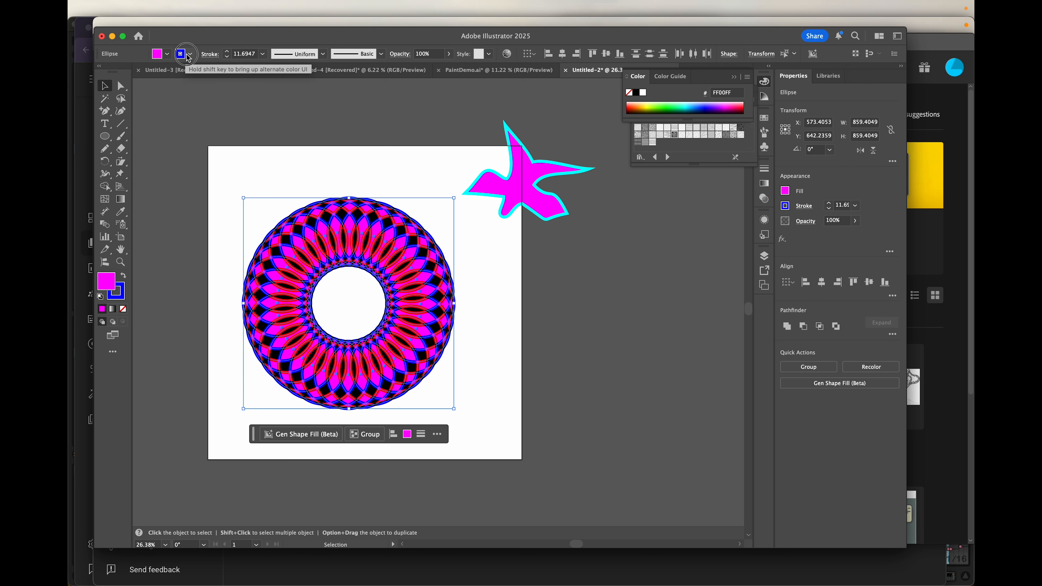
# - Change the ring's stroke colour to RGB Cyan
pyautogui.click(182, 55)
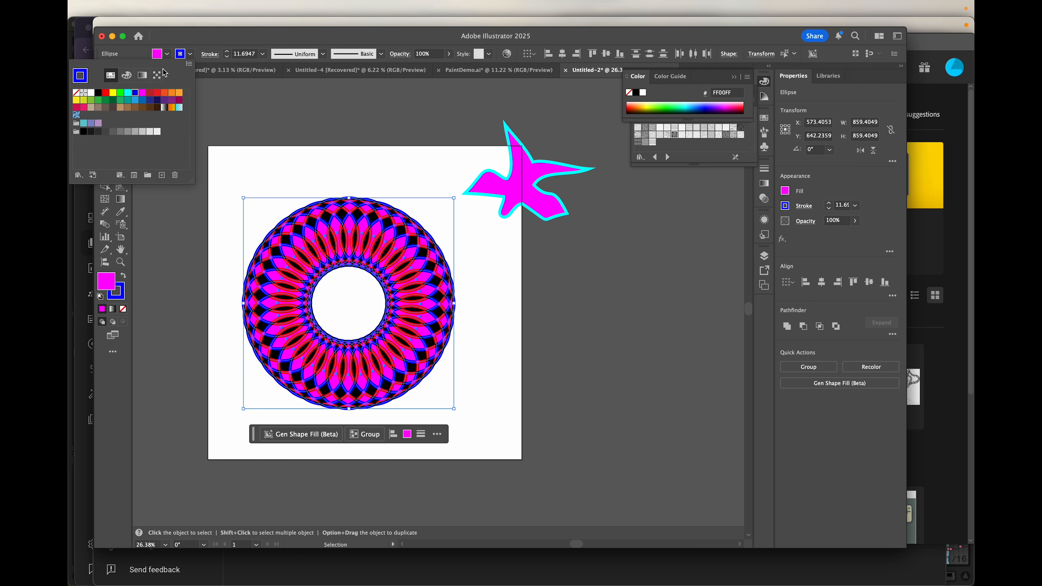
pyautogui.click(128, 93)
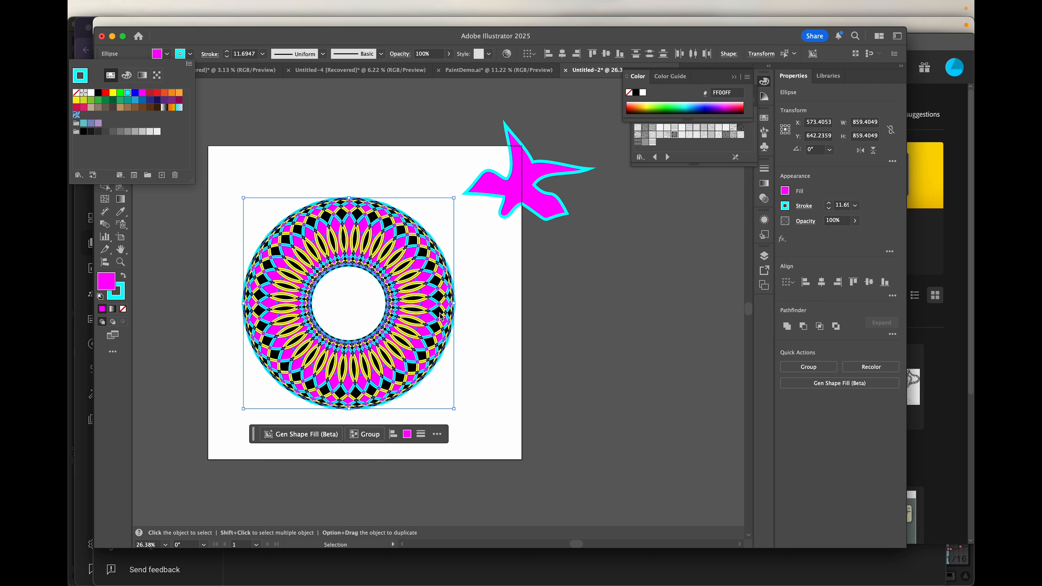
pyautogui.click(503, 362)
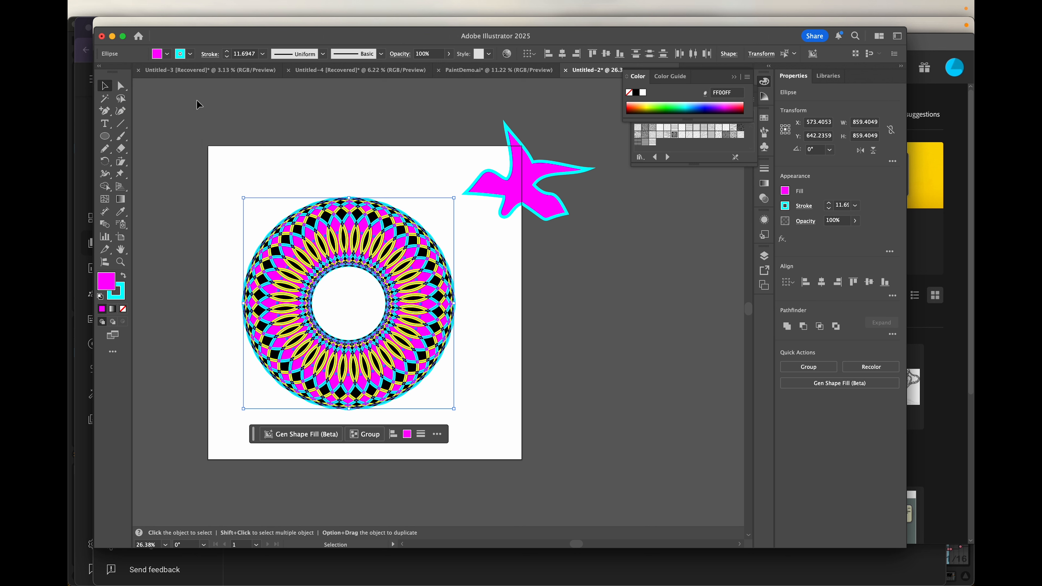
# - Move the ring off the artboard to the right and draw a magenta, cyan-stroked circle about 256.84 pt across
pyautogui.moveTo(308, 225); pyautogui.dragTo(592, 260)
pyautogui.moveTo(106, 138); pyautogui.dragTo(154, 162)
pyautogui.moveTo(294, 276); pyautogui.dragTo(357, 339)
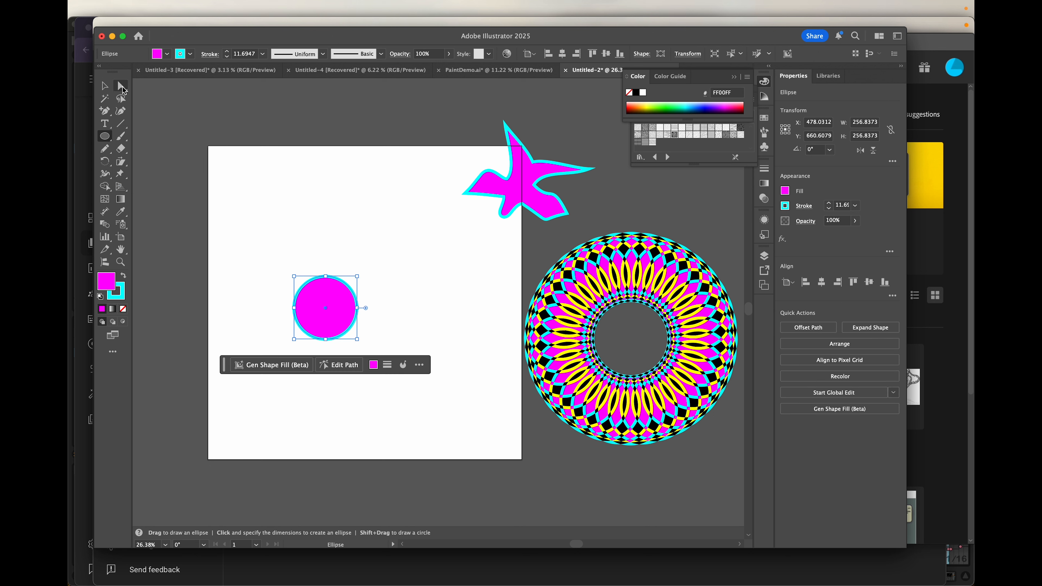
pyautogui.click(106, 87)
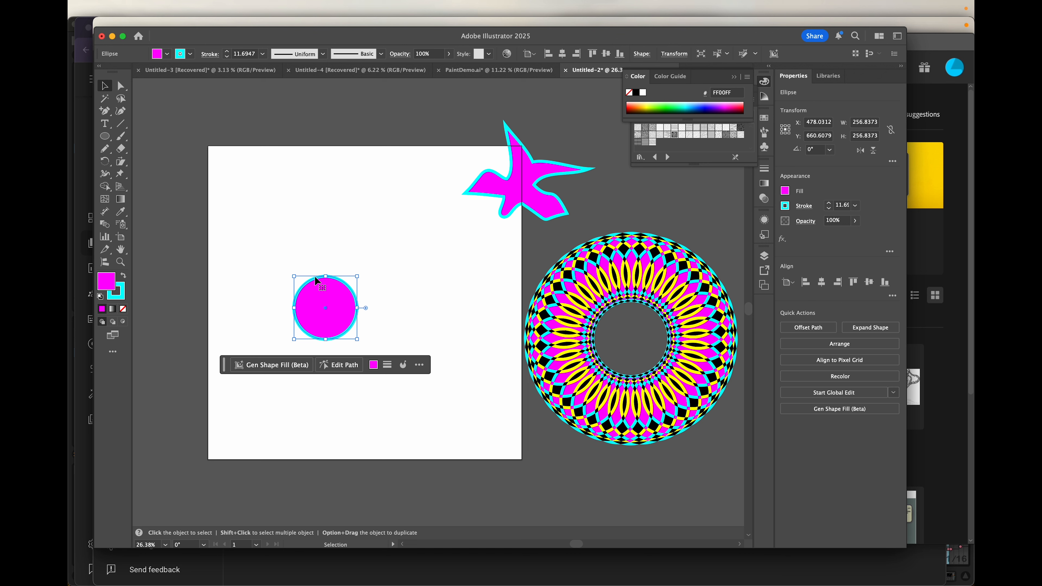
# - Bring up the circle's context menu and dismiss it without choosing a command
pyautogui.rightClick(325, 291)
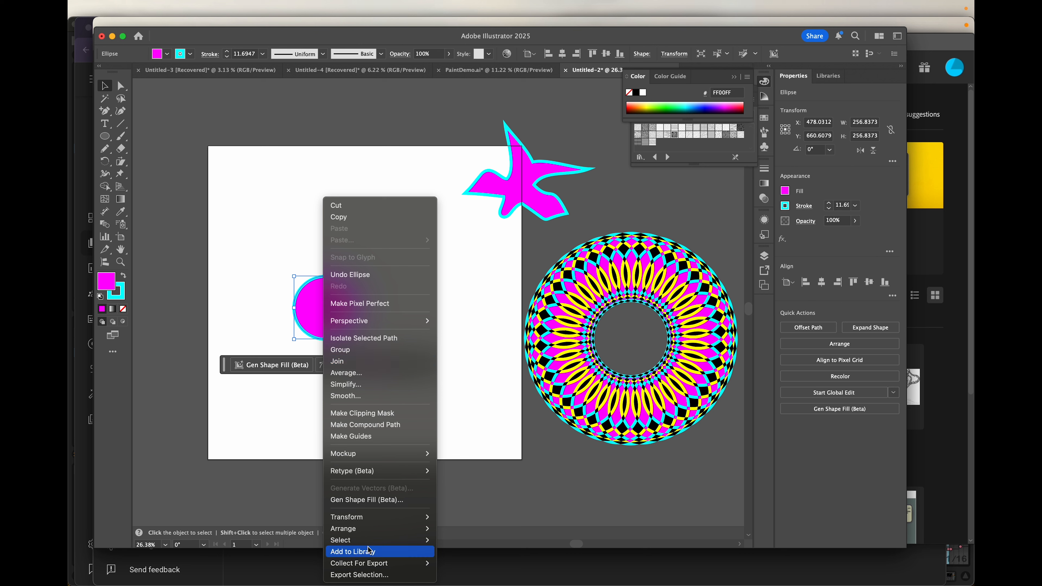
pyautogui.moveTo(379, 561)
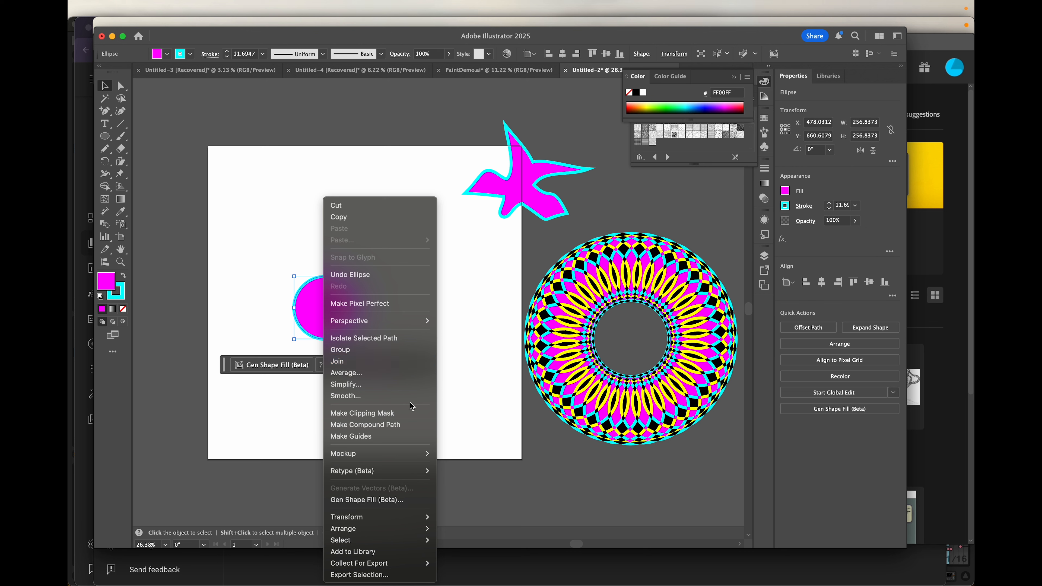
pyautogui.click(308, 309)
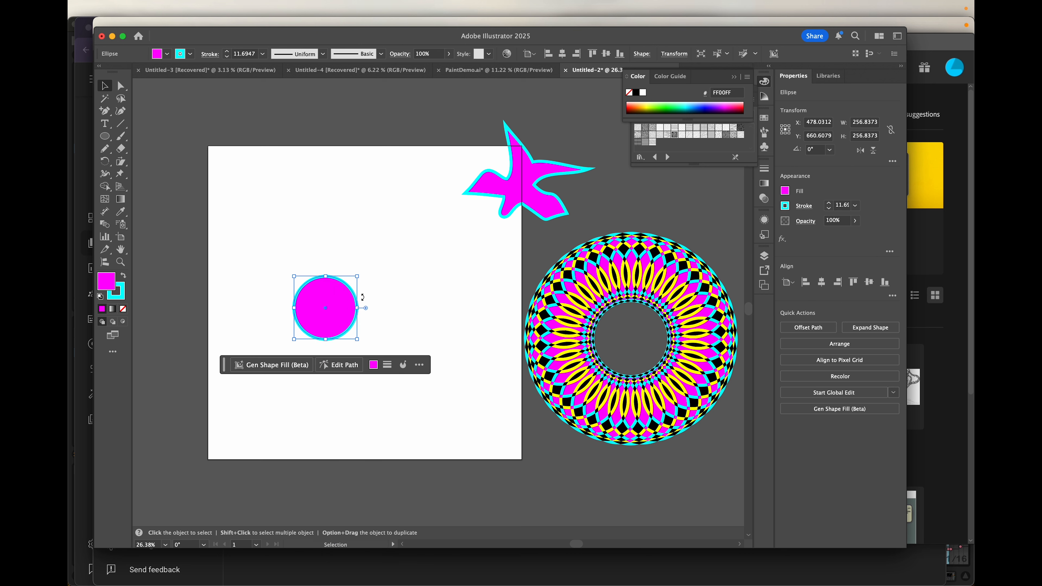
pyautogui.moveTo(261, 4)
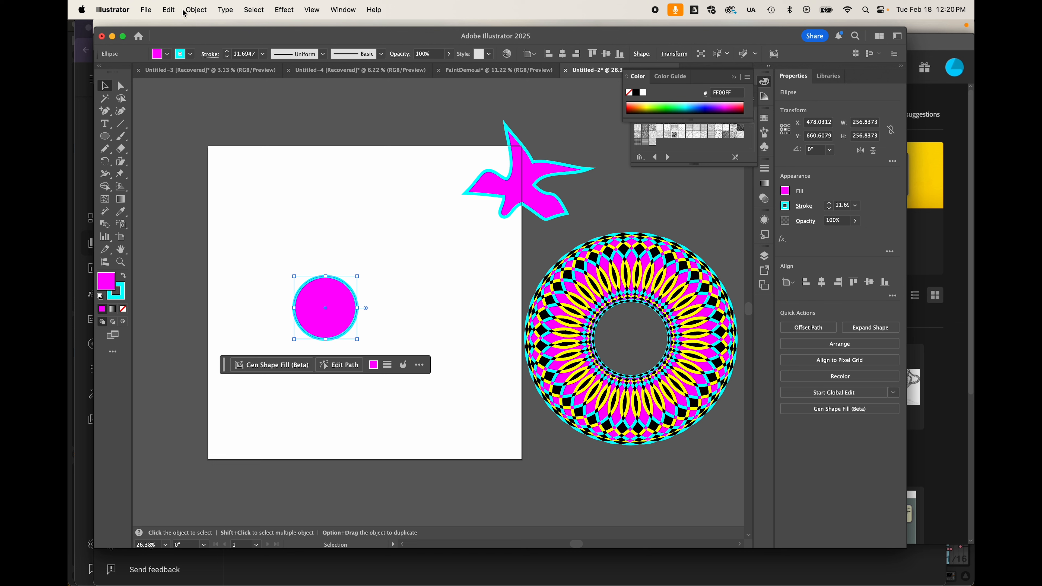
# - Apply Object > Repeat > Radial to the circle, creating a ring of 8 overlapping copies
pyautogui.click(196, 10)
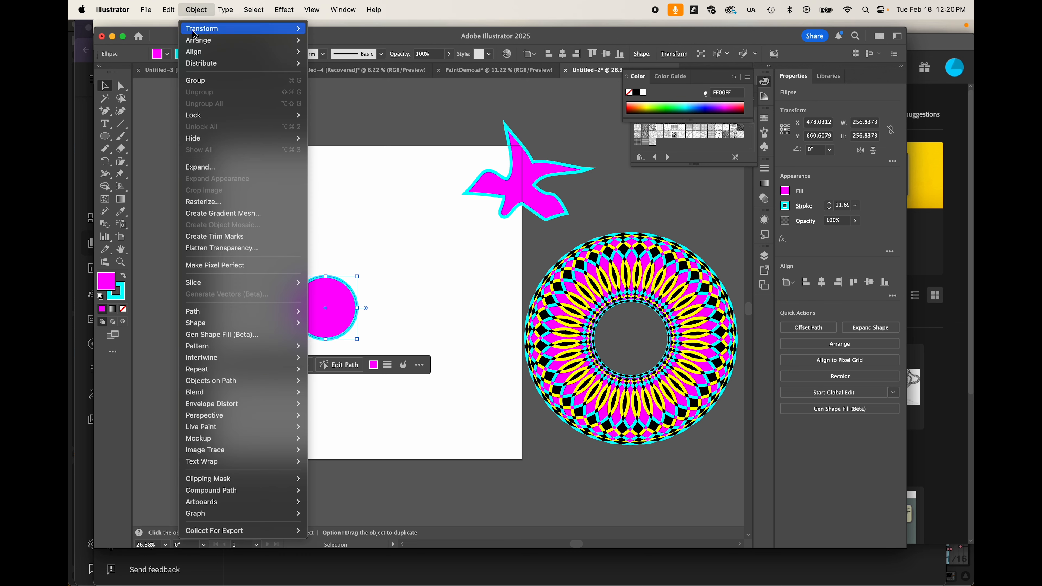
pyautogui.moveTo(194, 31)
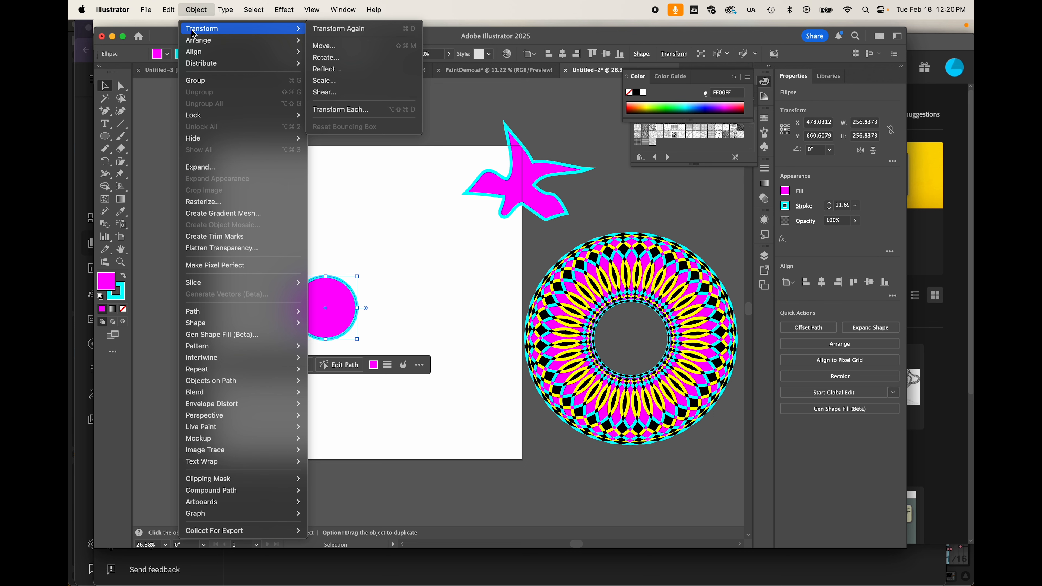
pyautogui.moveTo(265, 63)
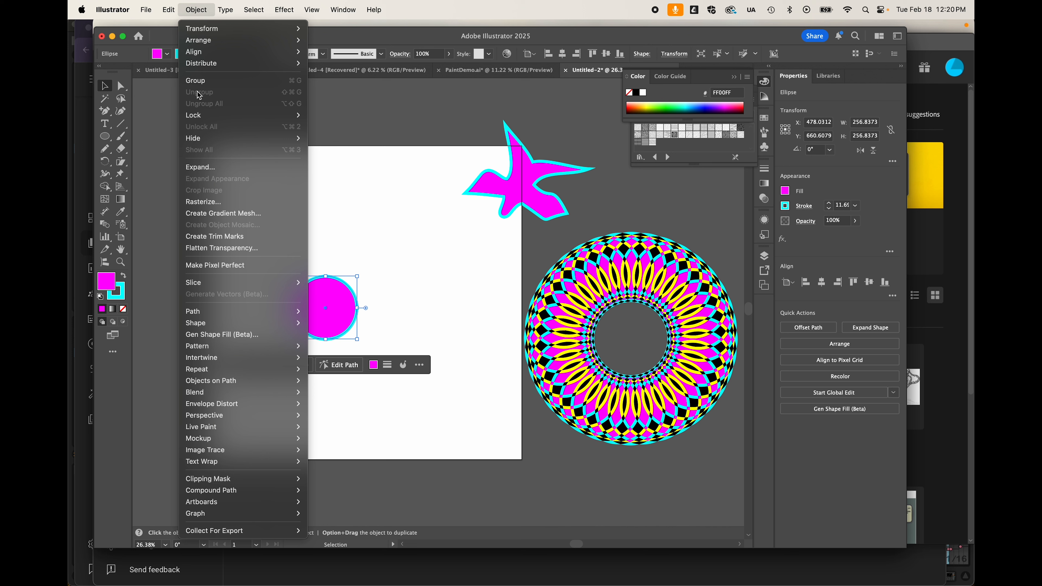
pyautogui.moveTo(282, 349)
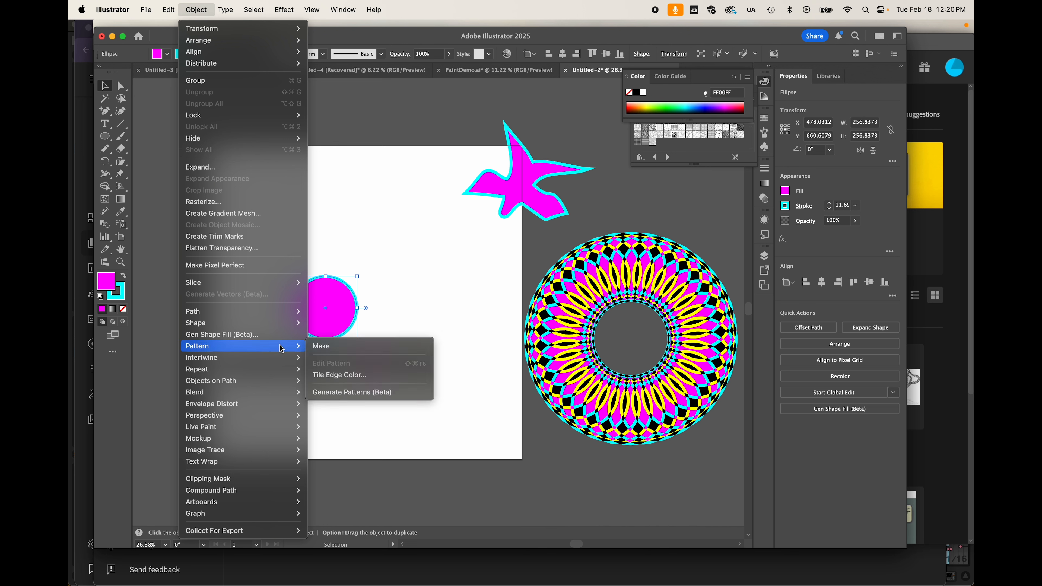
pyautogui.moveTo(242, 368)
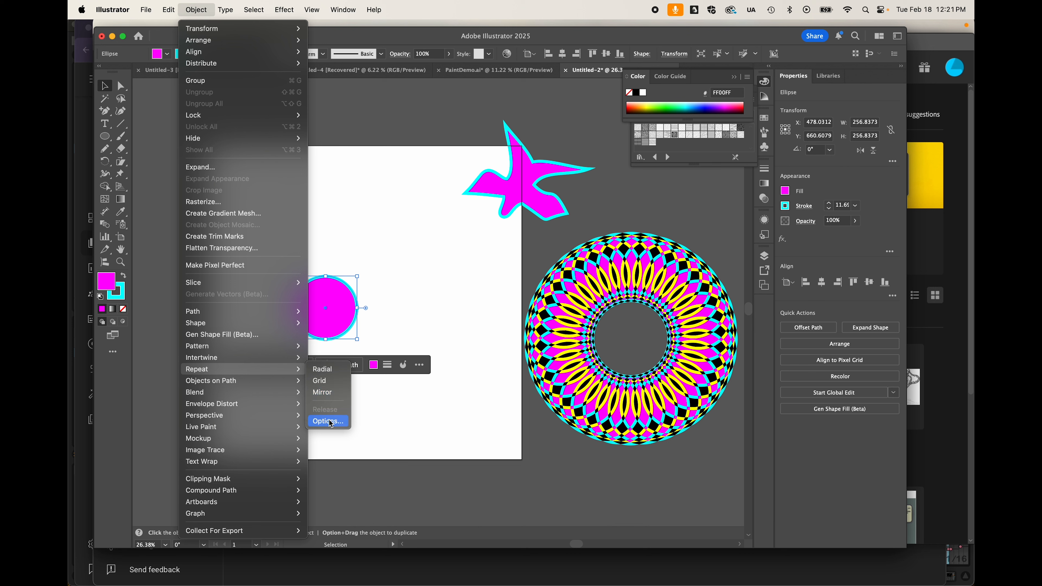
pyautogui.click(321, 371)
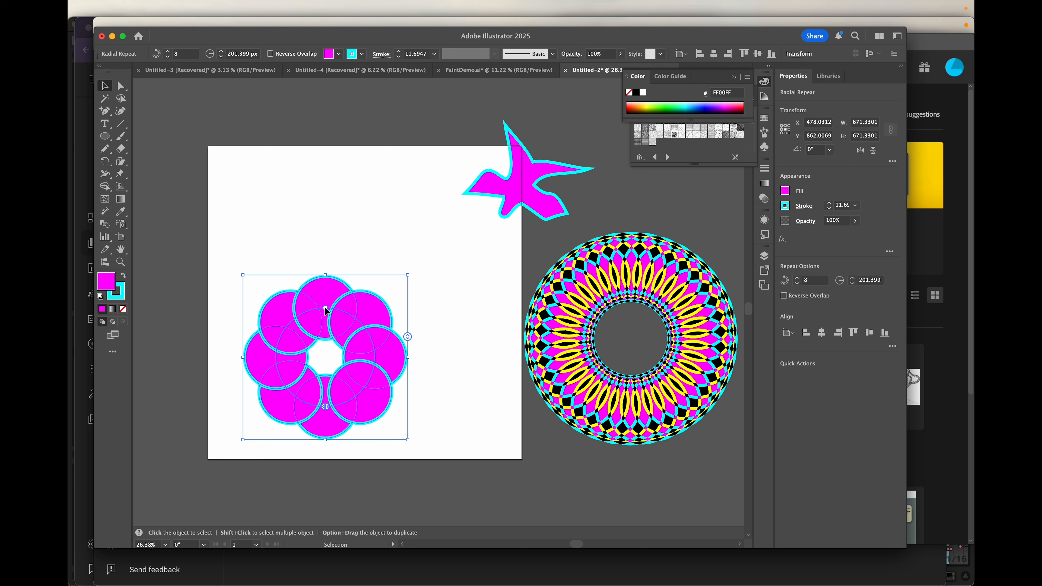
# - Shrink the radial repeat's radius and raise its instance count from 8 to 22
pyautogui.moveTo(325, 310); pyautogui.dragTo(309, 325)
pyautogui.click(345, 386)
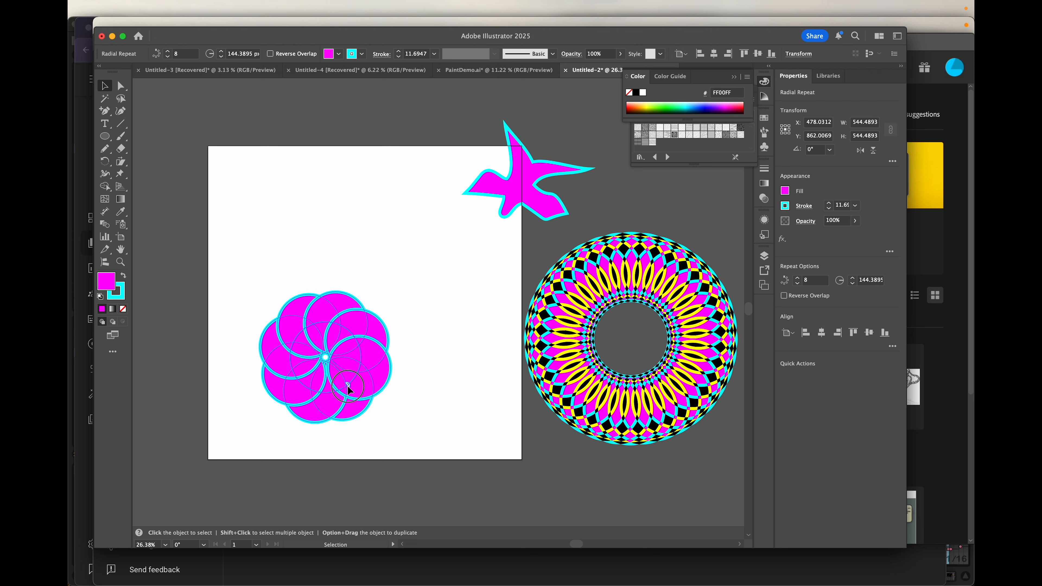
pyautogui.click(344, 389)
pyautogui.moveTo(392, 341); pyautogui.dragTo(391, 270)
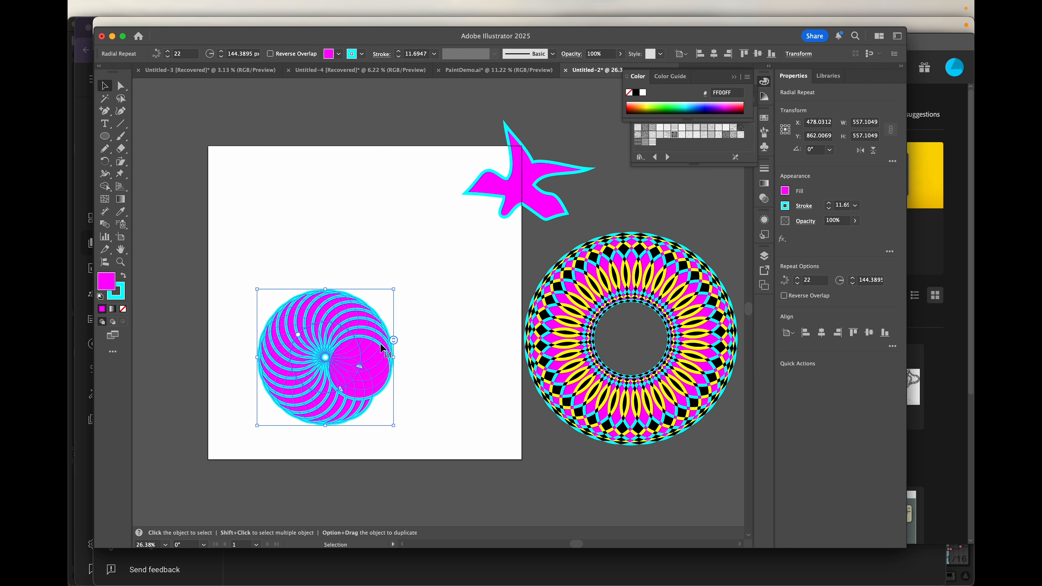
# - Move the spiral up and to the right and give it a cyan fill with red outline
pyautogui.moveTo(356, 348); pyautogui.dragTo(376, 261)
pyautogui.click(330, 54)
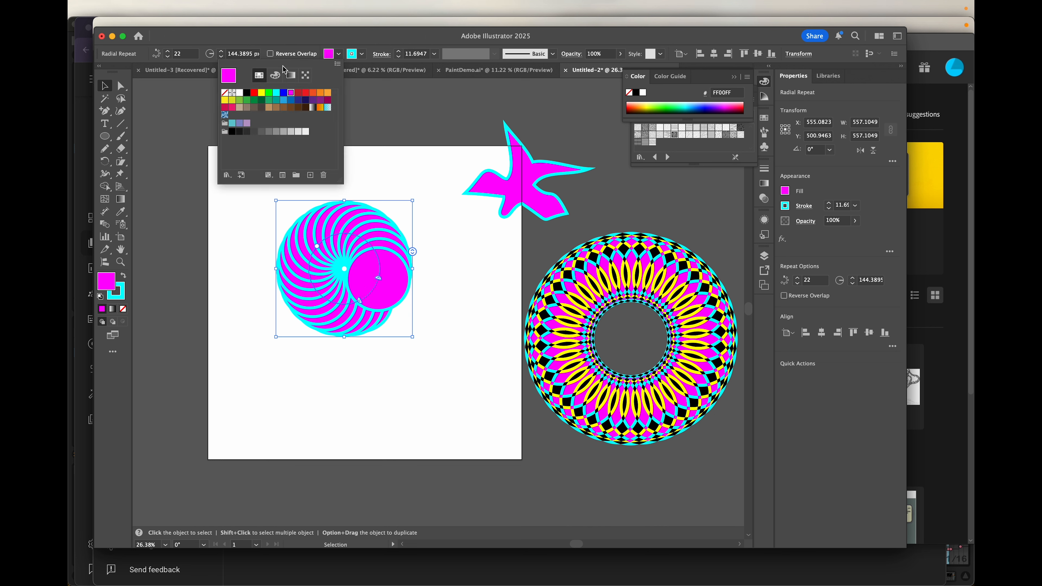
pyautogui.click(276, 93)
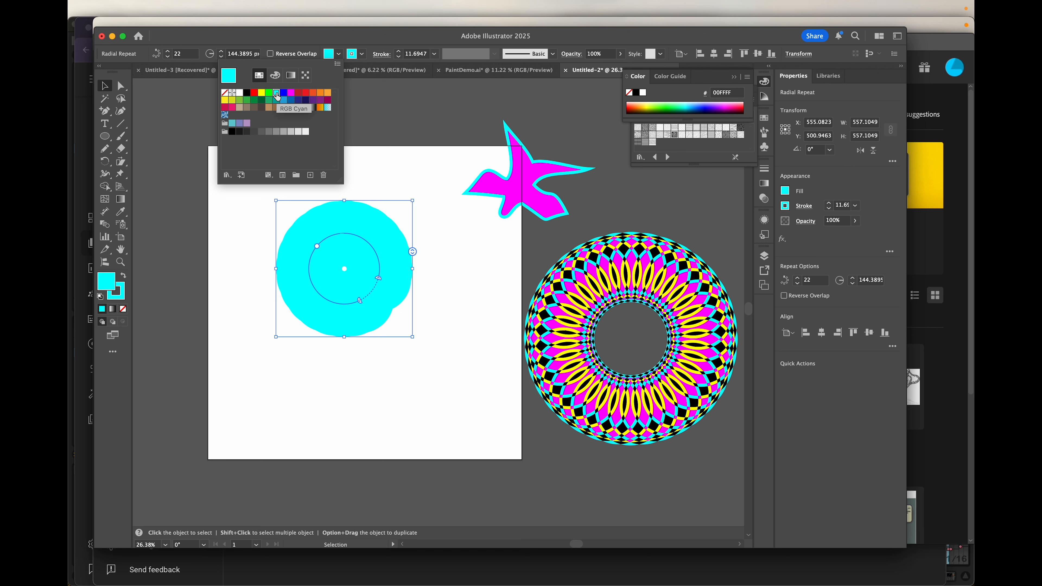
pyautogui.click(361, 55)
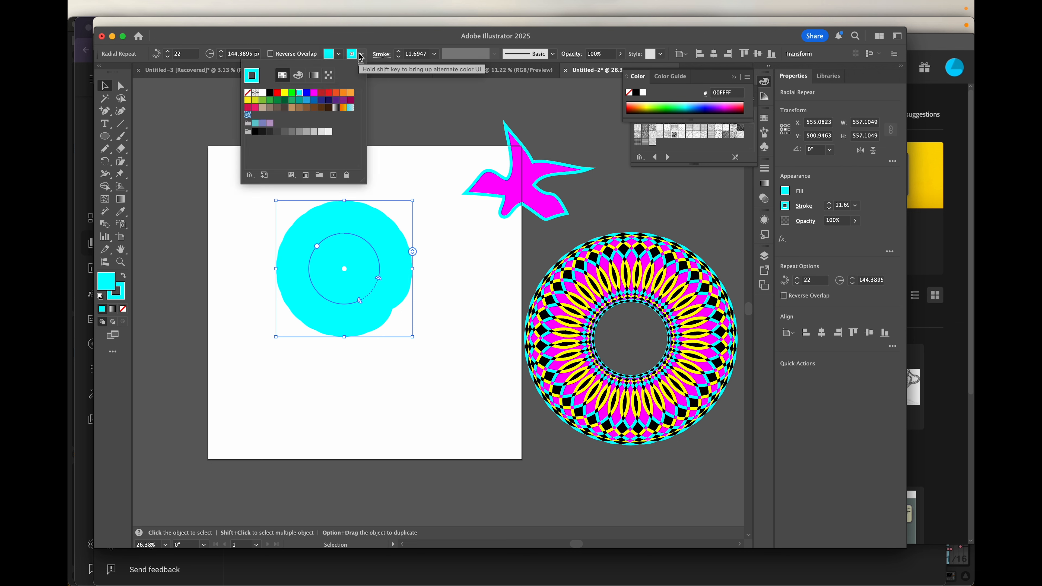
pyautogui.click(329, 94)
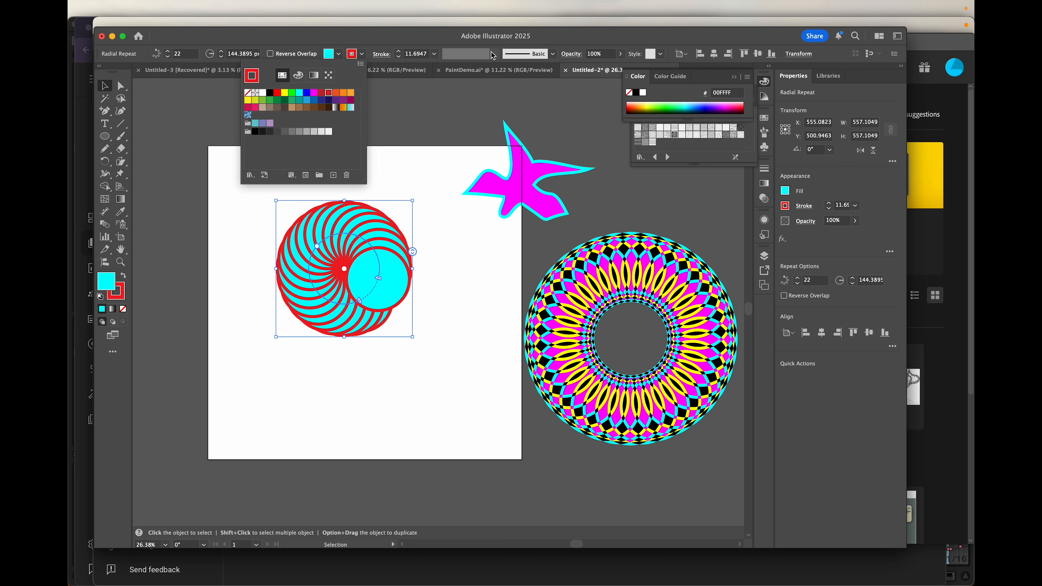
# - Try Multiply and Screen blend modes on the spiral, then set it to Difference
pyautogui.click(380, 55)
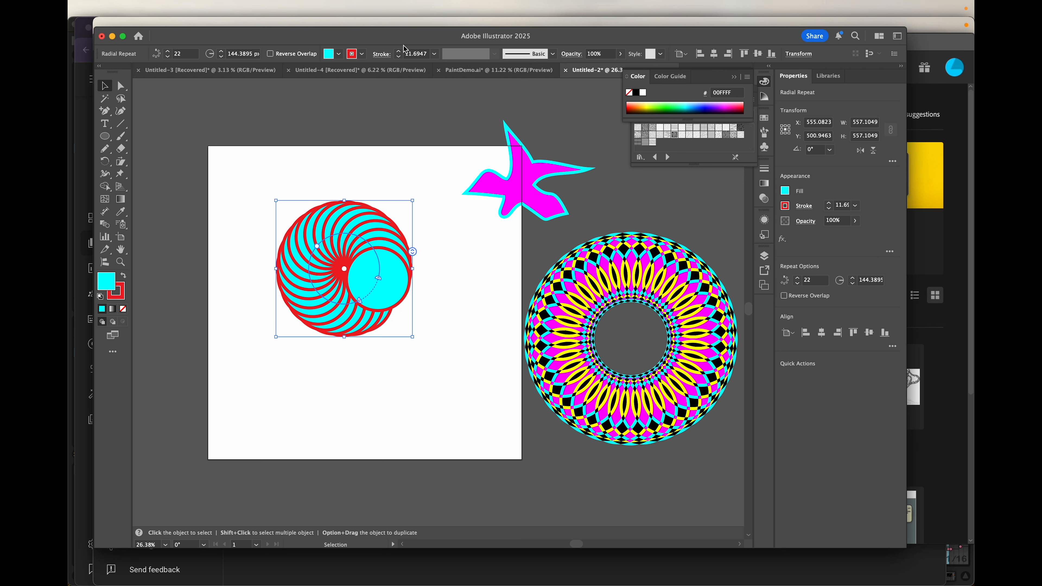
pyautogui.click(571, 56)
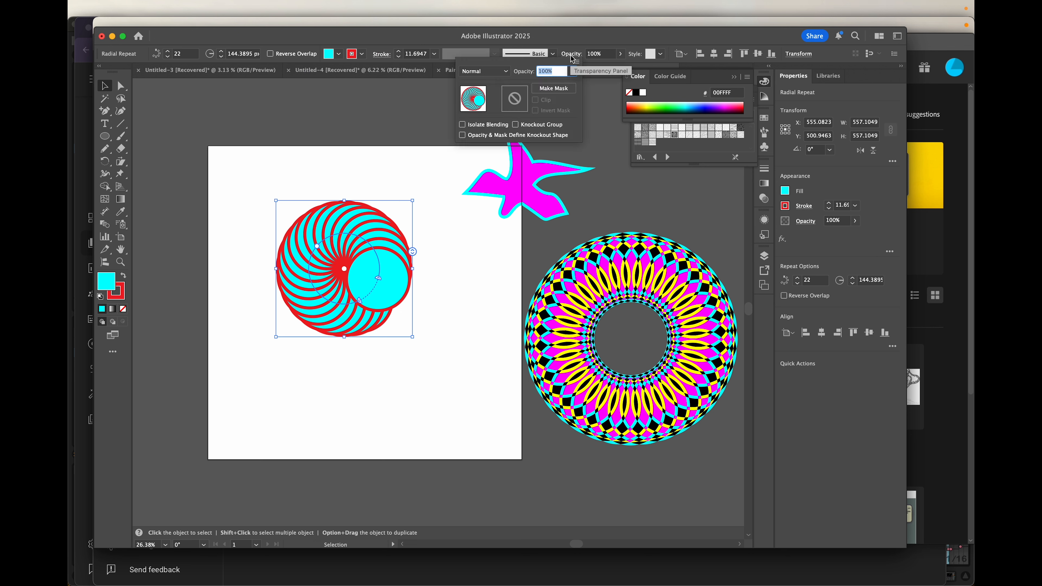
pyautogui.click(485, 71)
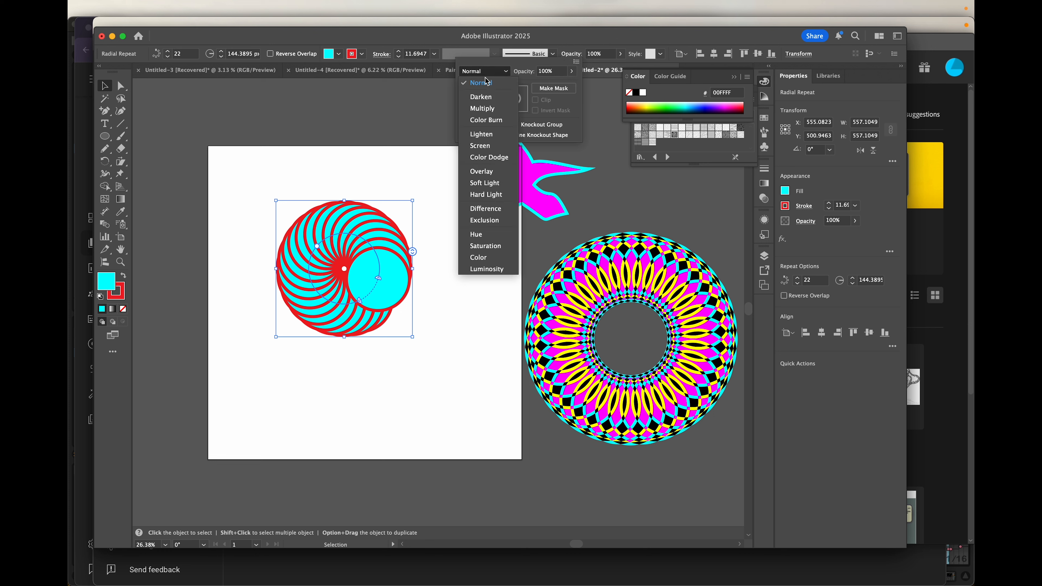
pyautogui.click(486, 109)
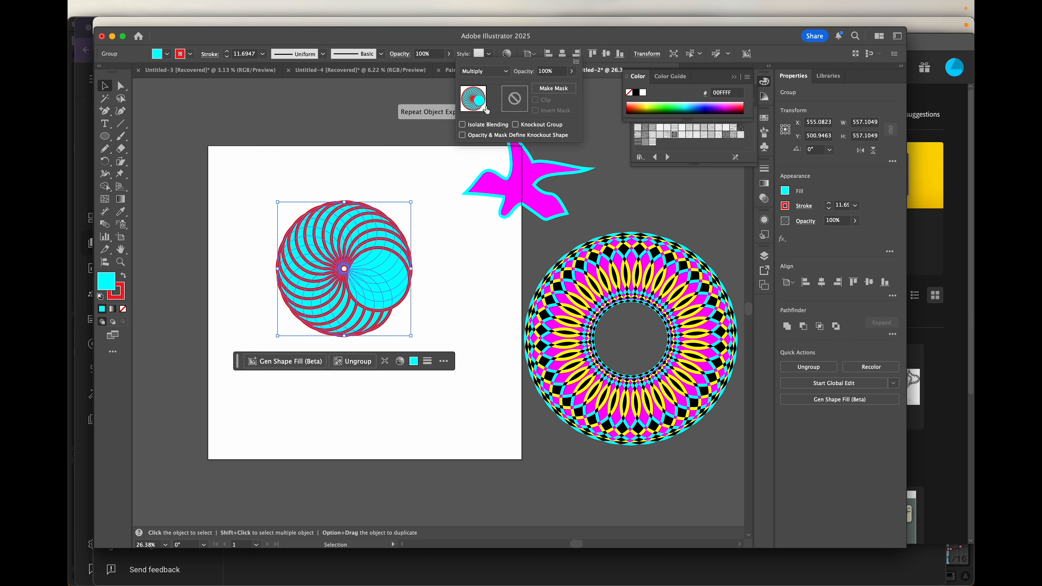
pyautogui.click(491, 72)
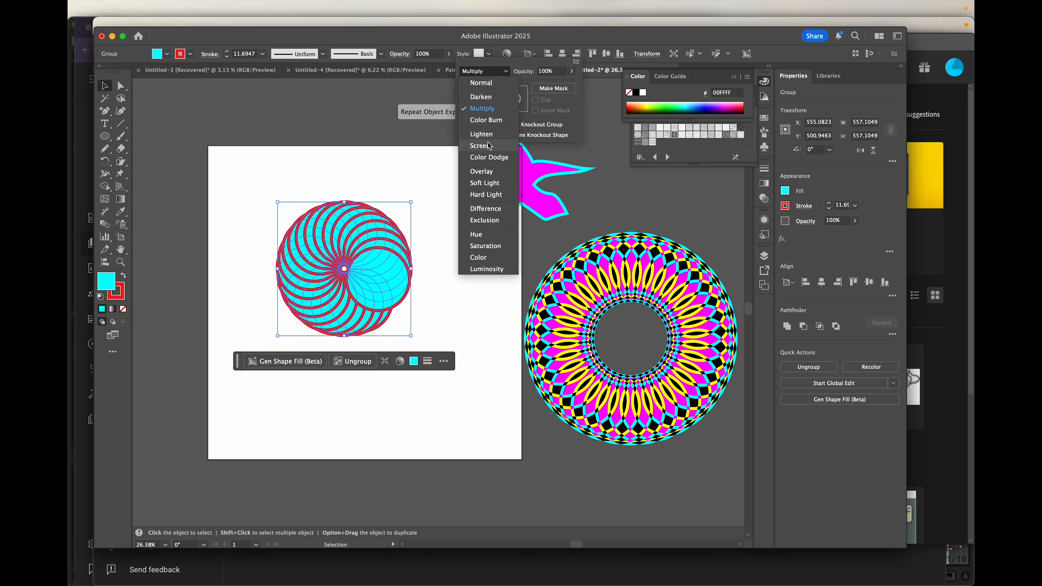
pyautogui.click(486, 145)
pyautogui.click(494, 72)
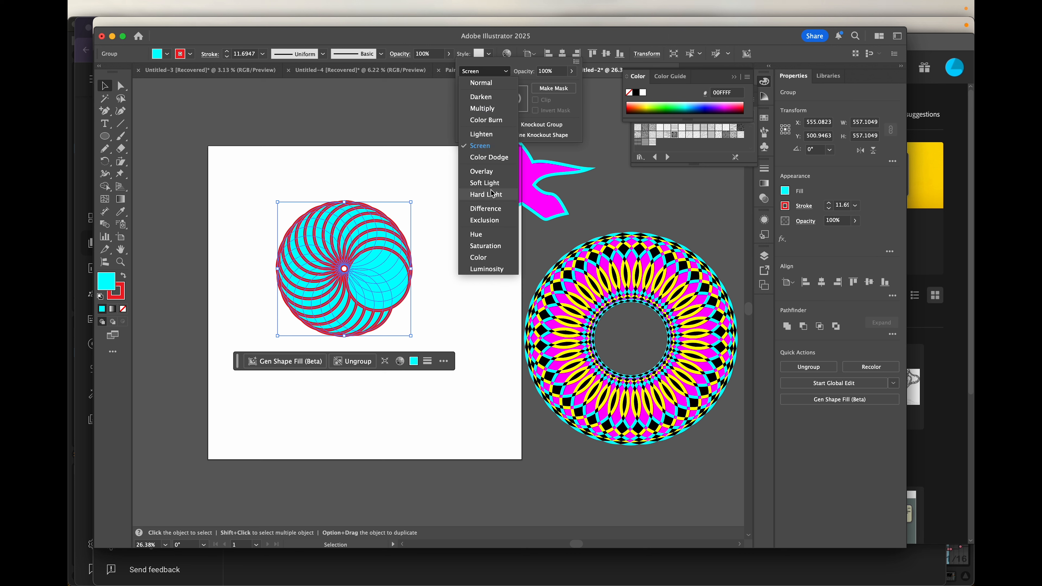
pyautogui.click(490, 209)
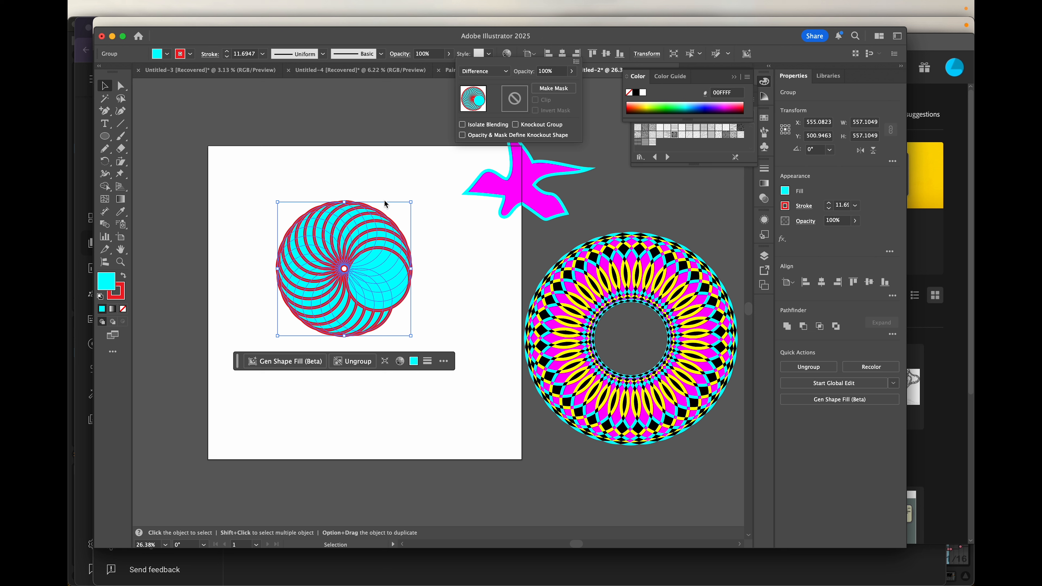
pyautogui.click(344, 242)
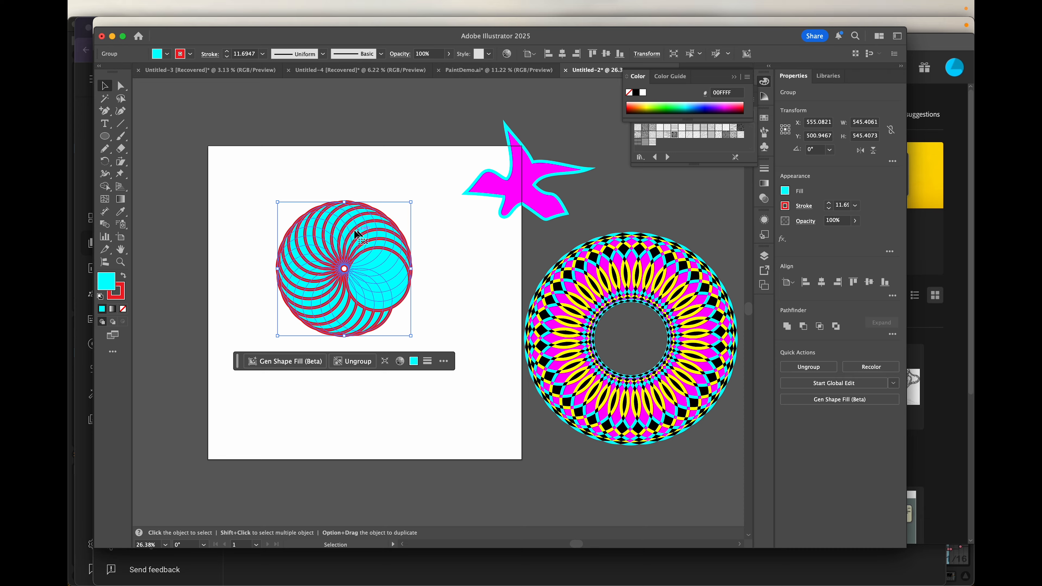
# - Move the spiral to the artboard's bottom edge and draw a cyan, red-outlined hexagon at the top-left
pyautogui.moveTo(335, 223); pyautogui.dragTo(356, 232)
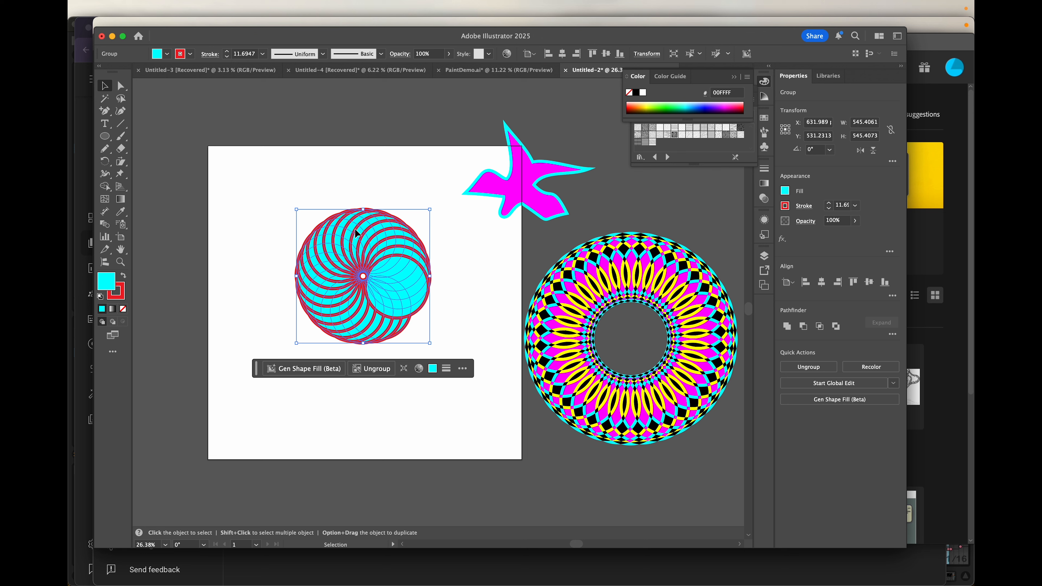
pyautogui.moveTo(378, 245); pyautogui.dragTo(469, 445)
pyautogui.moveTo(105, 136)
pyautogui.mouseDown()
pyautogui.moveTo(127, 140)
pyautogui.moveTo(158, 178)
pyautogui.mouseUp()
pyautogui.moveTo(237, 173)
pyautogui.mouseDown()
pyautogui.moveTo(254, 197)
pyautogui.moveTo(242, 215)
pyautogui.moveTo(251, 205)
pyautogui.mouseUp()
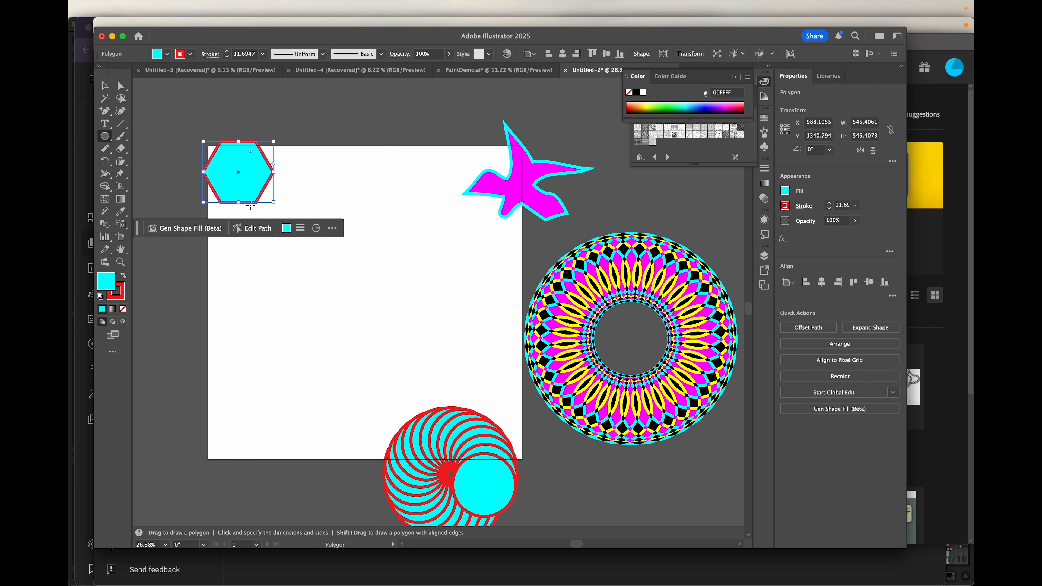
pyautogui.moveTo(232, 4)
pyautogui.click(193, 10)
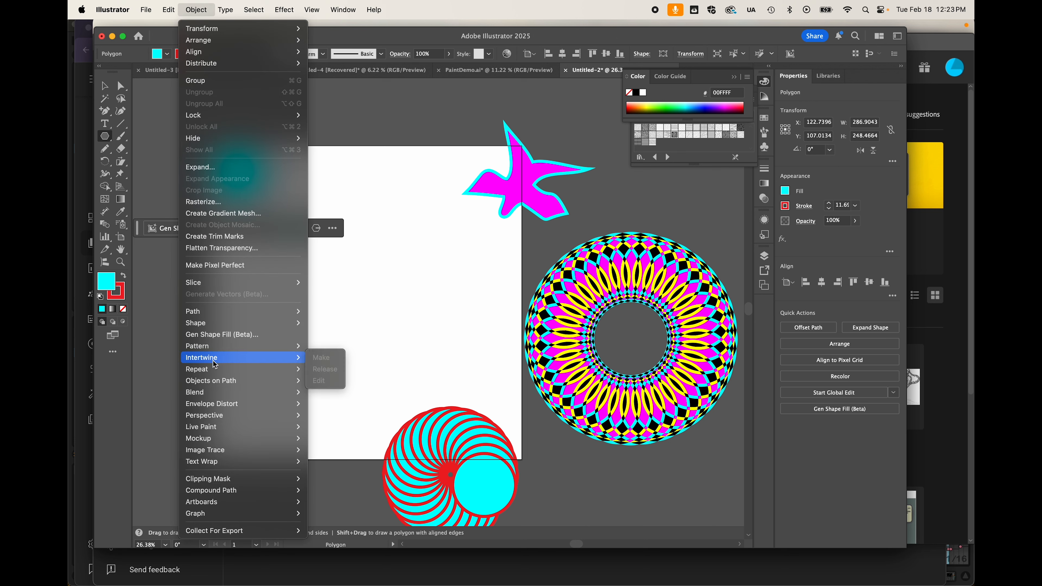
# - Turn the hexagon into a grid repeat and drag its handles so rows and columns overlap
pyautogui.moveTo(218, 372)
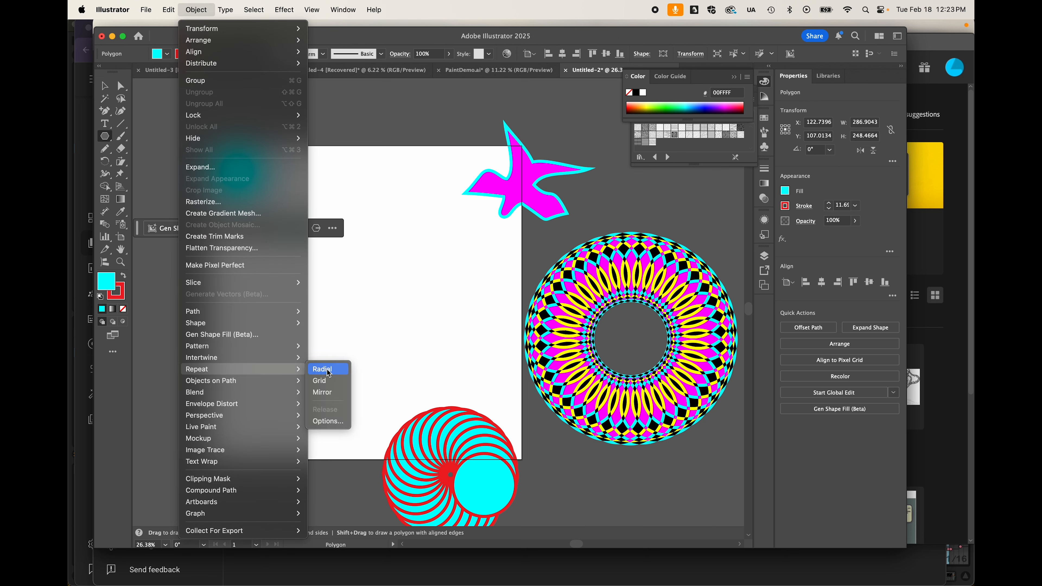
pyautogui.click(327, 381)
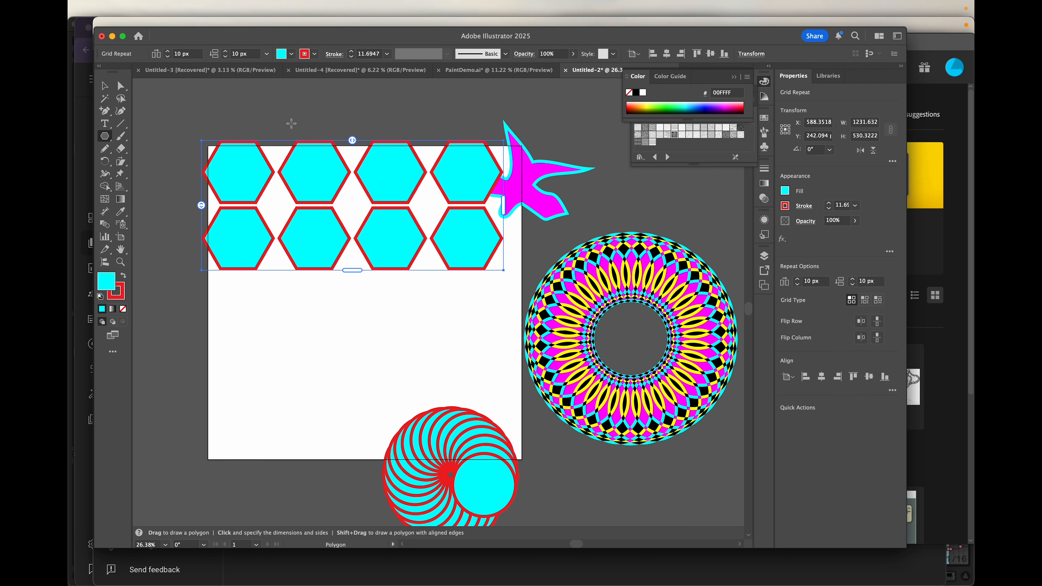
pyautogui.moveTo(201, 205)
pyautogui.mouseDown()
pyautogui.moveTo(201, 224)
pyautogui.moveTo(204, 170)
pyautogui.moveTo(204, 216)
pyautogui.moveTo(201, 205)
pyautogui.mouseUp()
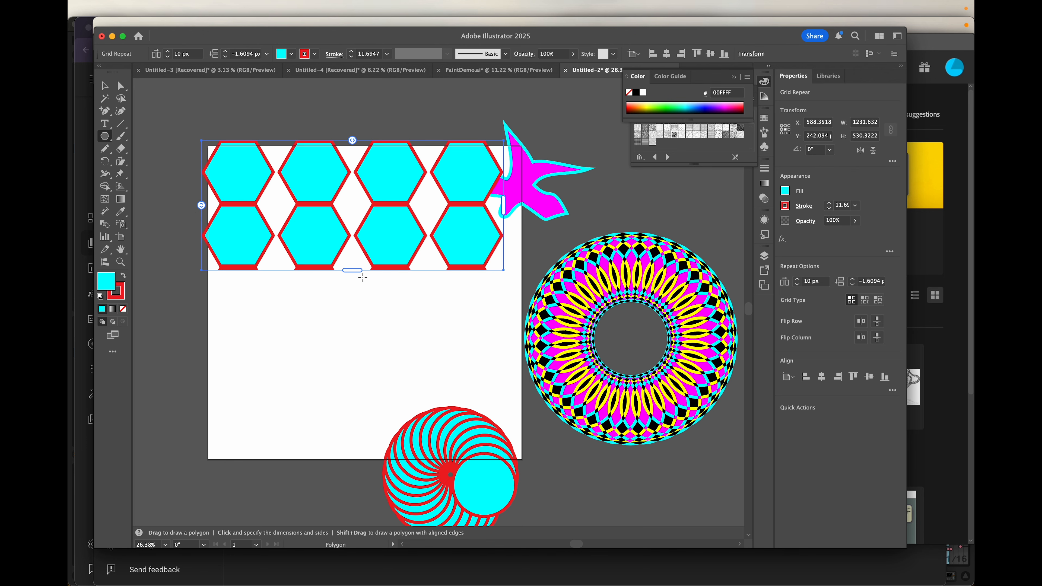
pyautogui.moveTo(355, 272); pyautogui.dragTo(352, 399)
pyautogui.moveTo(503, 272); pyautogui.dragTo(506, 272)
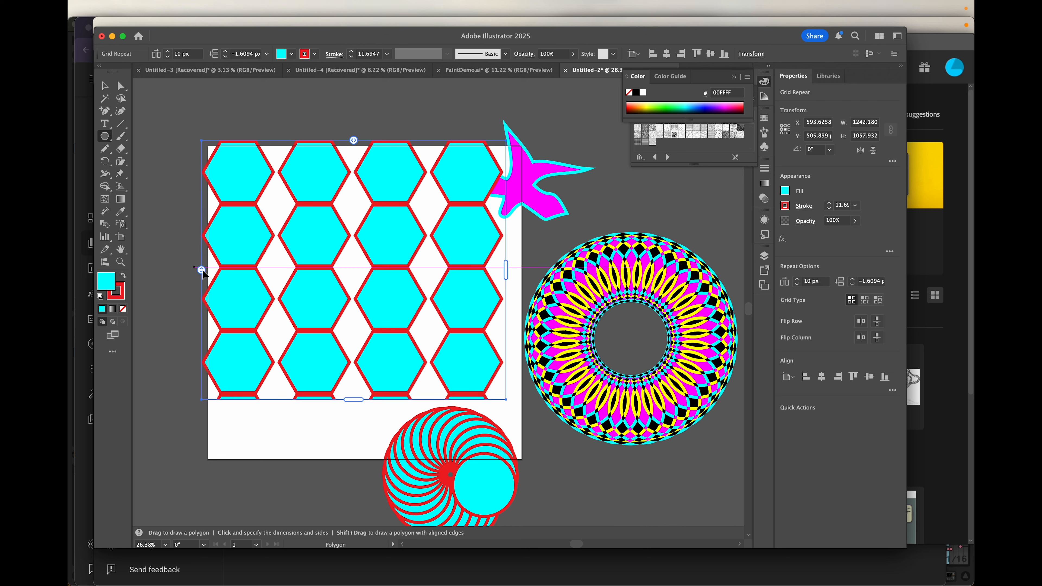
pyautogui.moveTo(201, 270); pyautogui.dragTo(200, 233)
pyautogui.moveTo(353, 141); pyautogui.dragTo(390, 139)
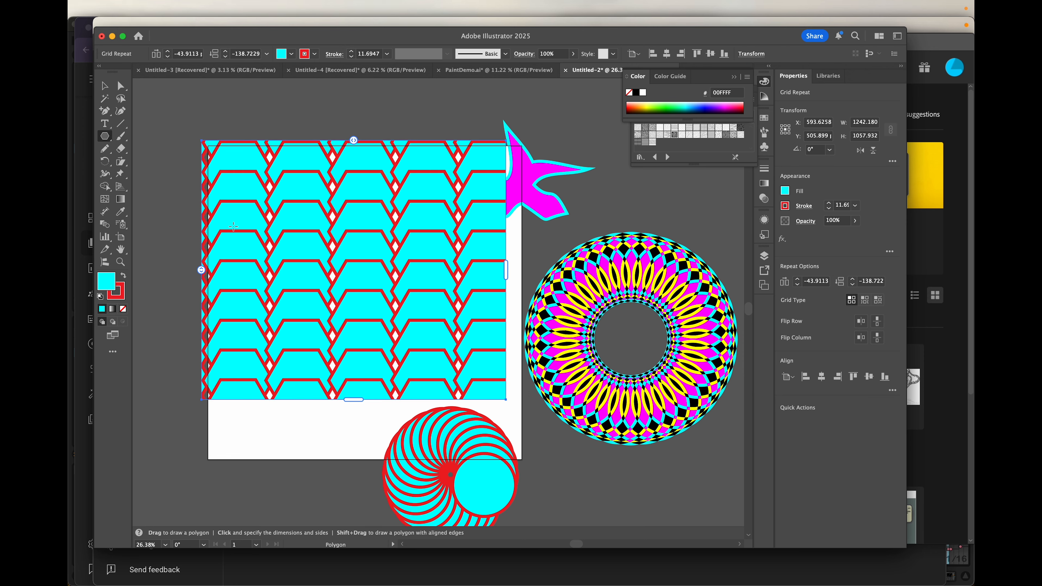
pyautogui.moveTo(202, 269)
pyautogui.mouseDown()
pyautogui.moveTo(200, 236)
pyautogui.moveTo(199, 257)
pyautogui.mouseUp()
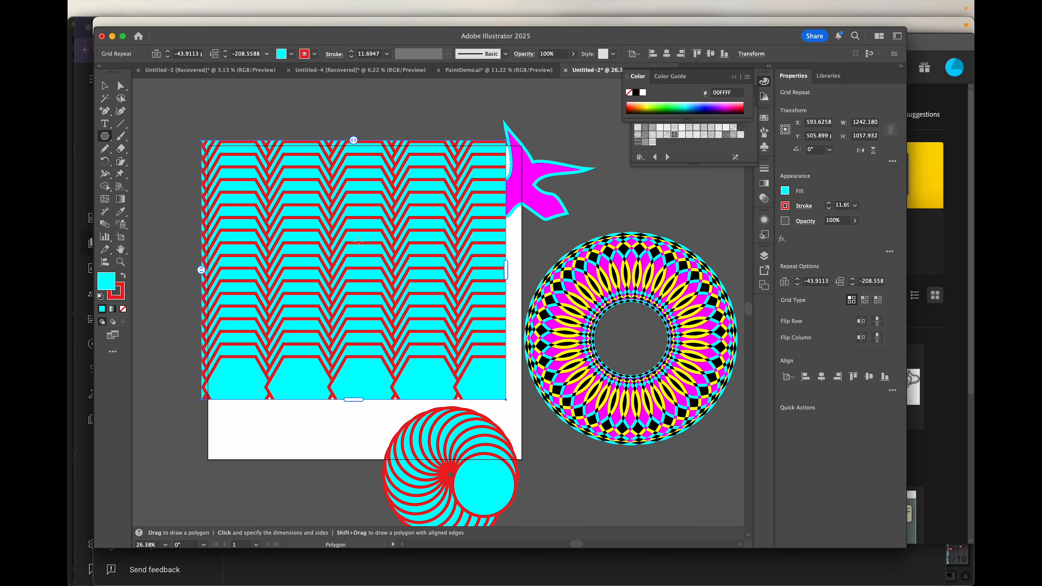
# - Release the grid repeat with Object > Repeat > Release, leaving a single hexagon
pyautogui.click(104, 88)
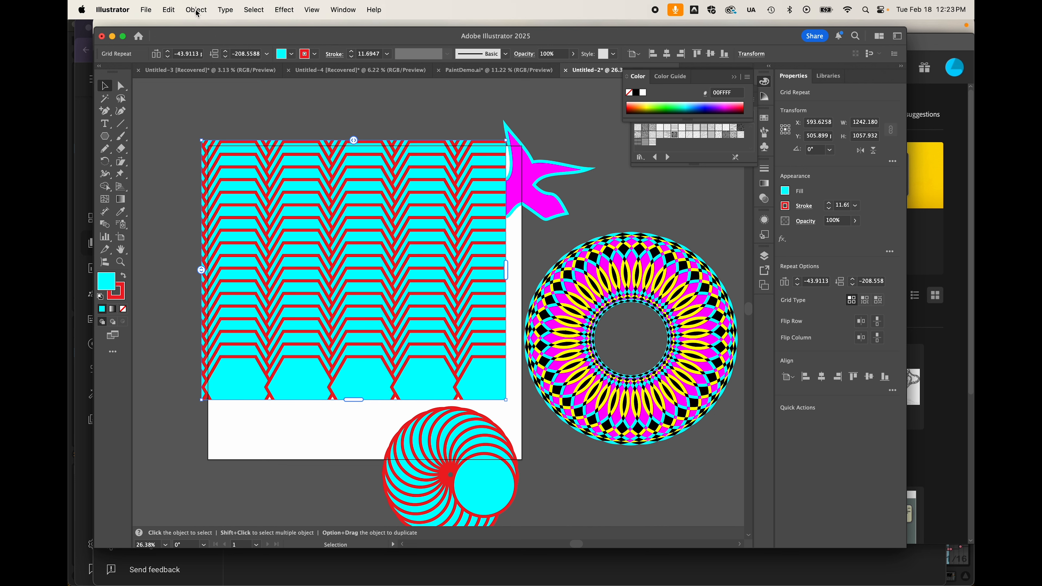
pyautogui.click(197, 11)
pyautogui.moveTo(203, 391)
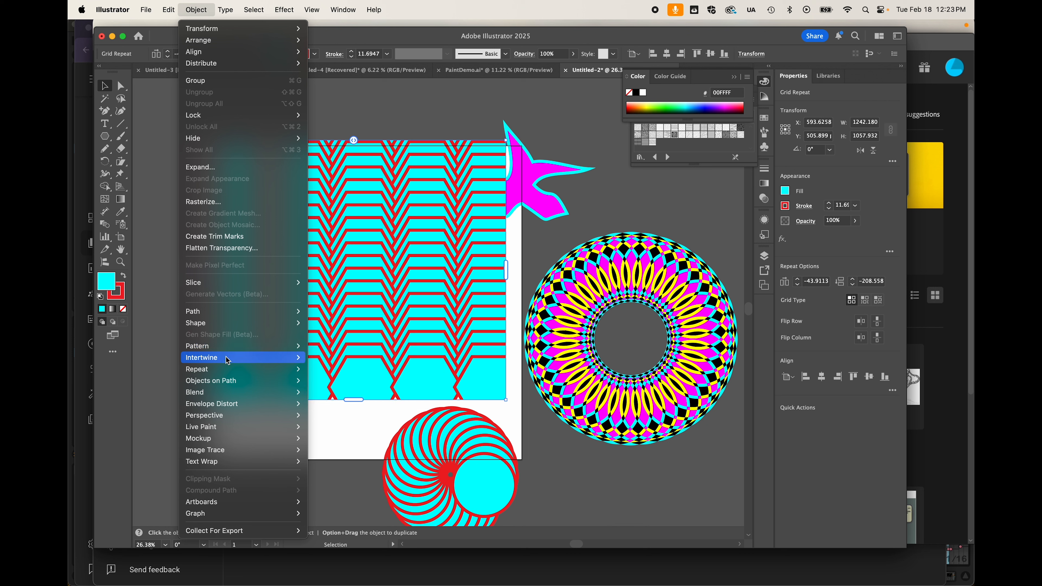
pyautogui.moveTo(241, 374)
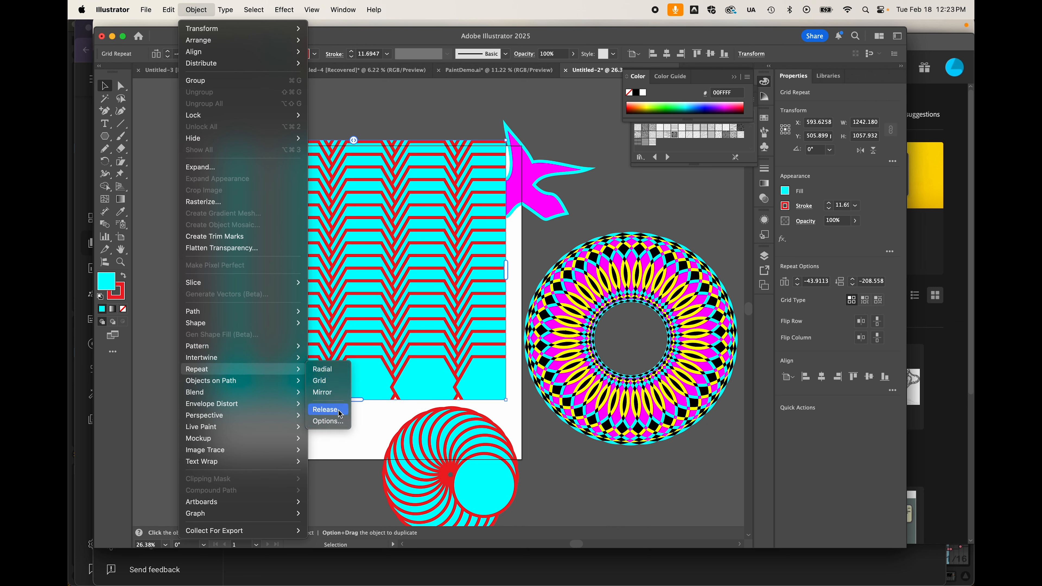
pyautogui.click(325, 409)
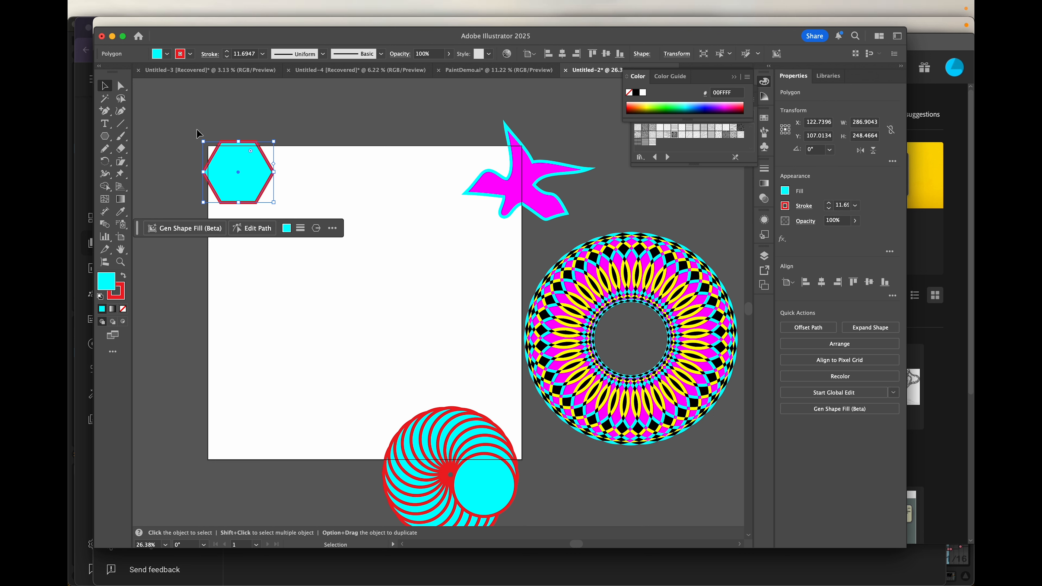
# - Move the hexagon down-right and turn it into a Mirror Repeat with a tilted axis
pyautogui.moveTo(247, 165); pyautogui.dragTo(279, 195)
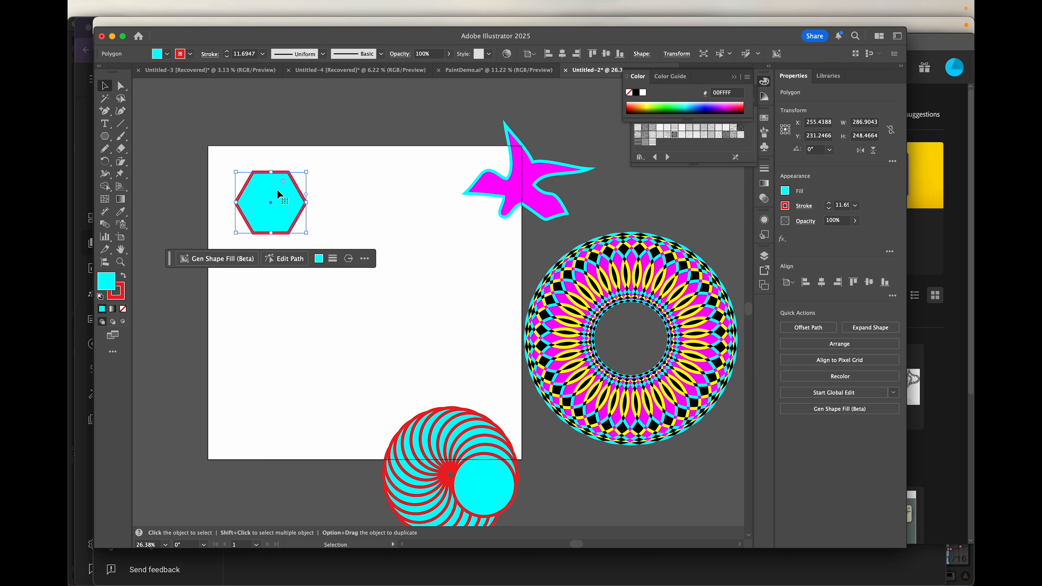
pyautogui.click(195, 9)
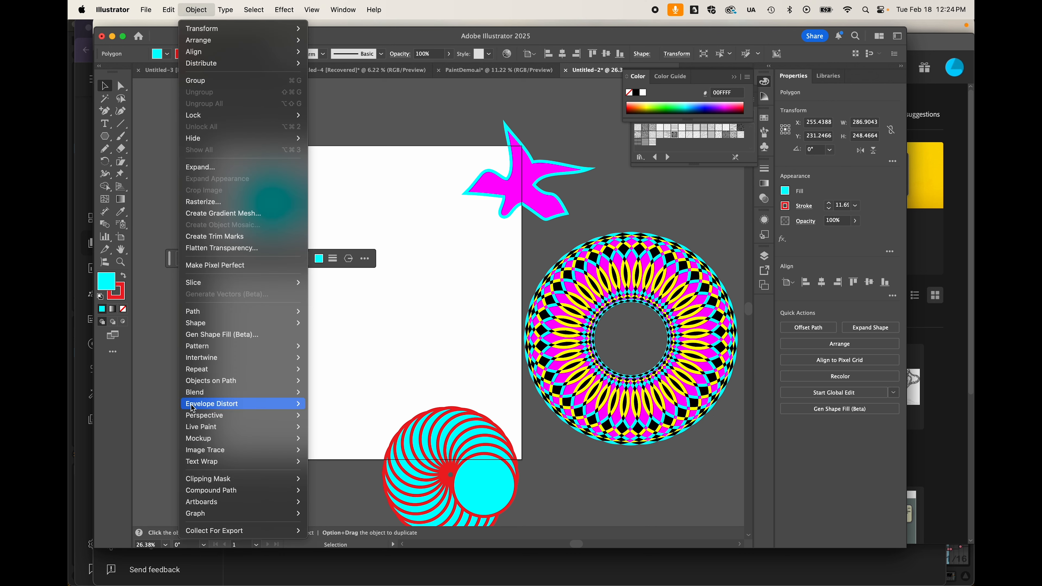
pyautogui.moveTo(263, 369)
pyautogui.click(324, 392)
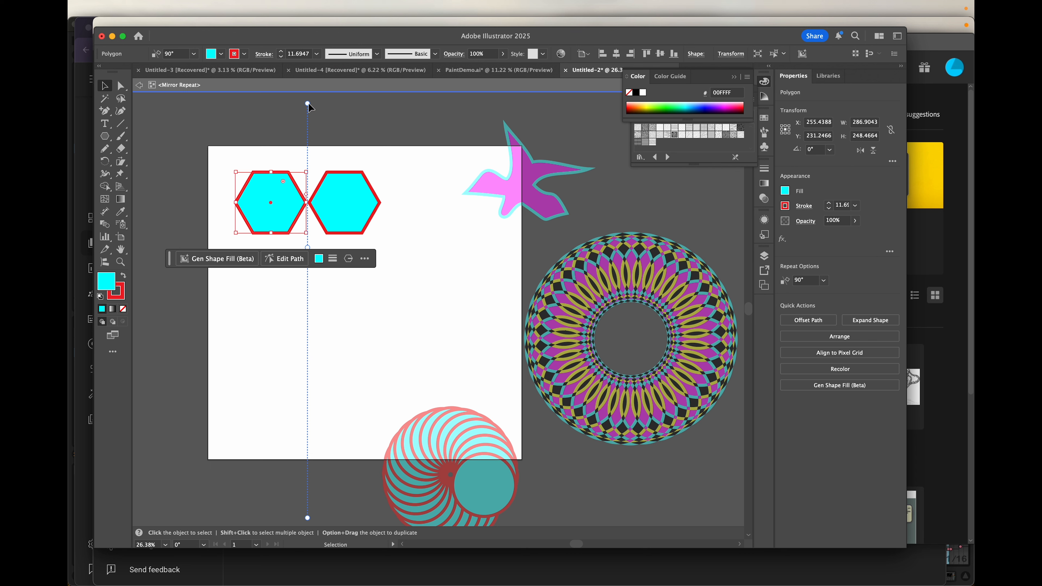
pyautogui.moveTo(308, 106); pyautogui.dragTo(322, 258)
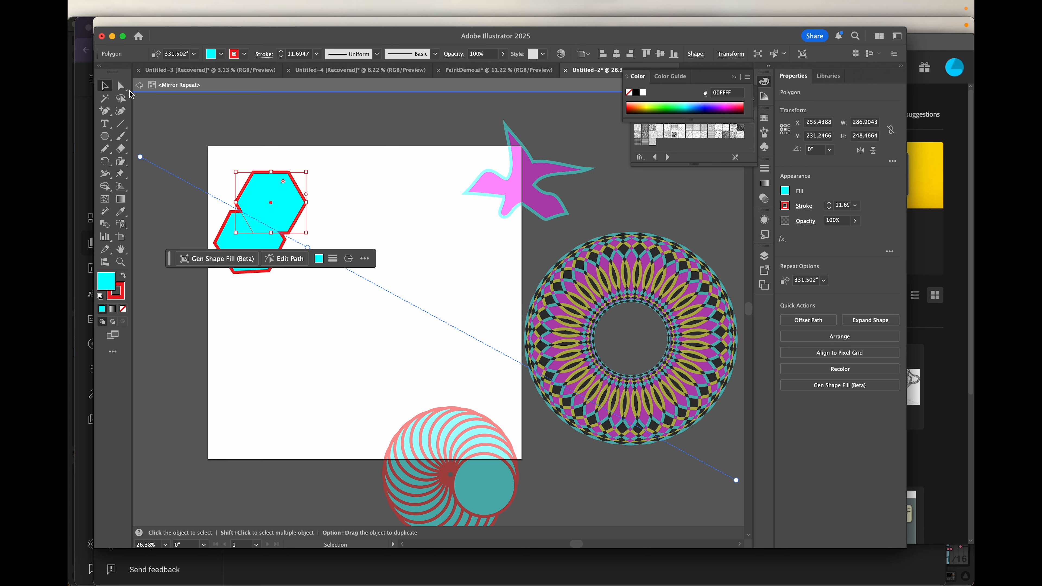
pyautogui.click(390, 209)
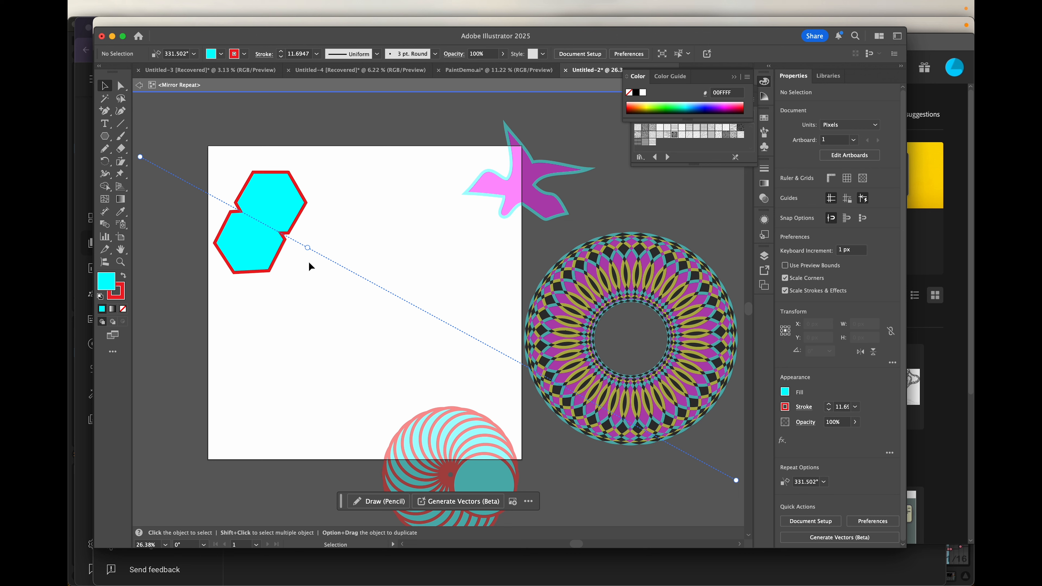
pyautogui.doubleClick(193, 125)
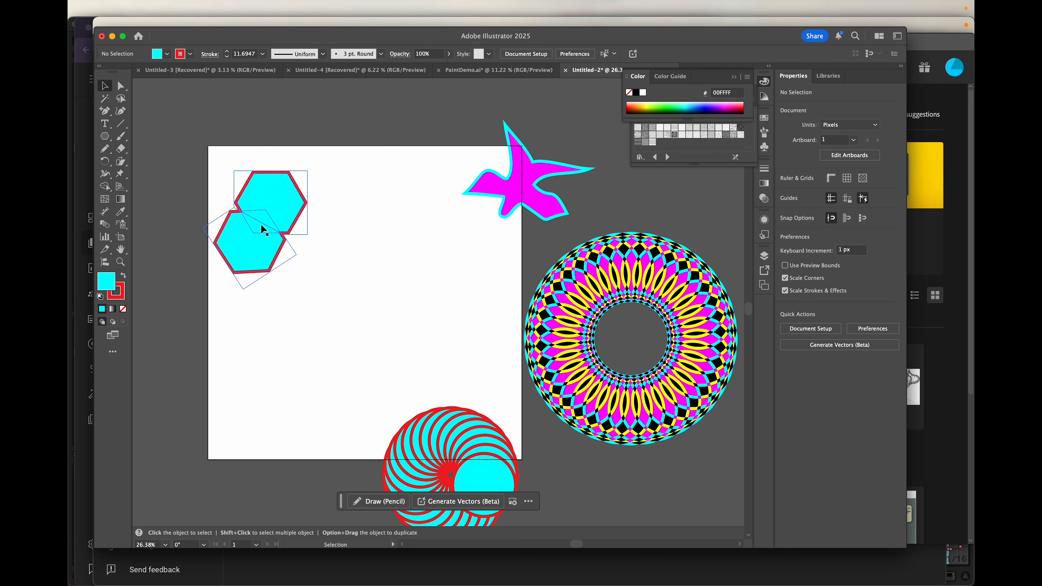
# - Move the hexagon pair to the artboard's lower right and the magenta star upper-left
pyautogui.moveTo(263, 209); pyautogui.dragTo(371, 236)
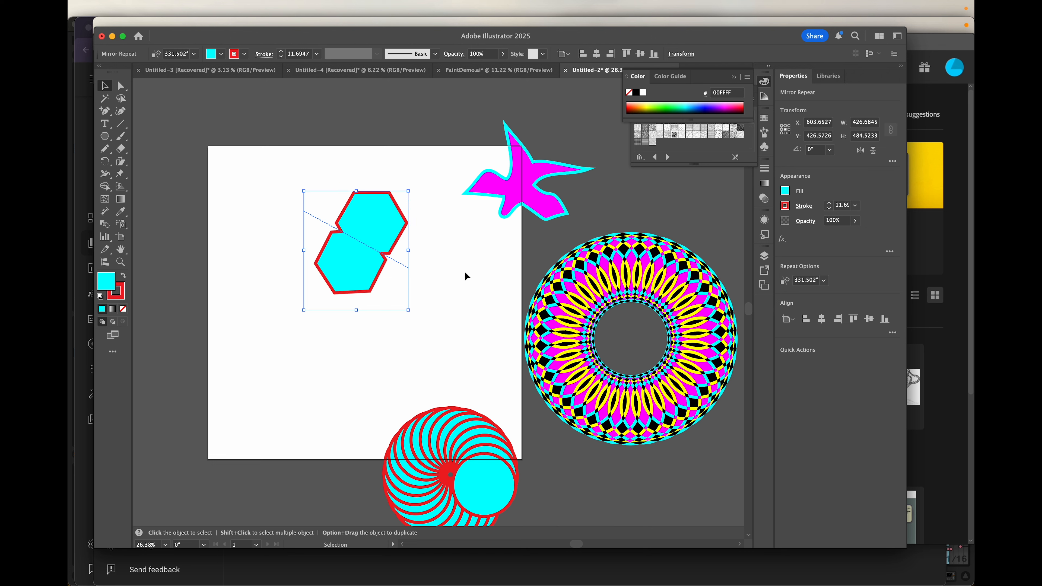
pyautogui.moveTo(363, 234); pyautogui.dragTo(386, 230)
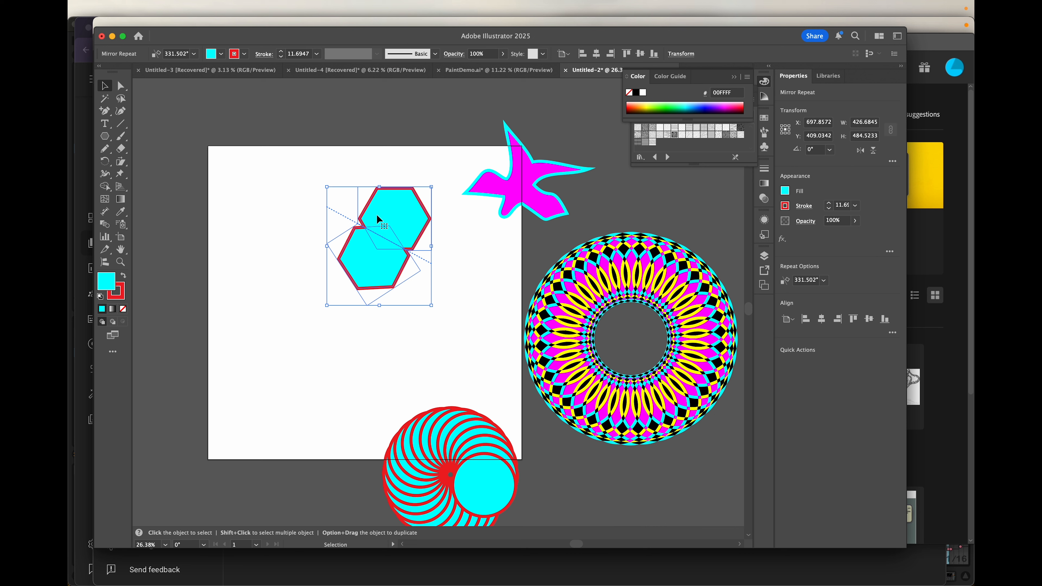
pyautogui.moveTo(377, 219); pyautogui.dragTo(447, 273)
pyautogui.moveTo(507, 188); pyautogui.dragTo(271, 236)
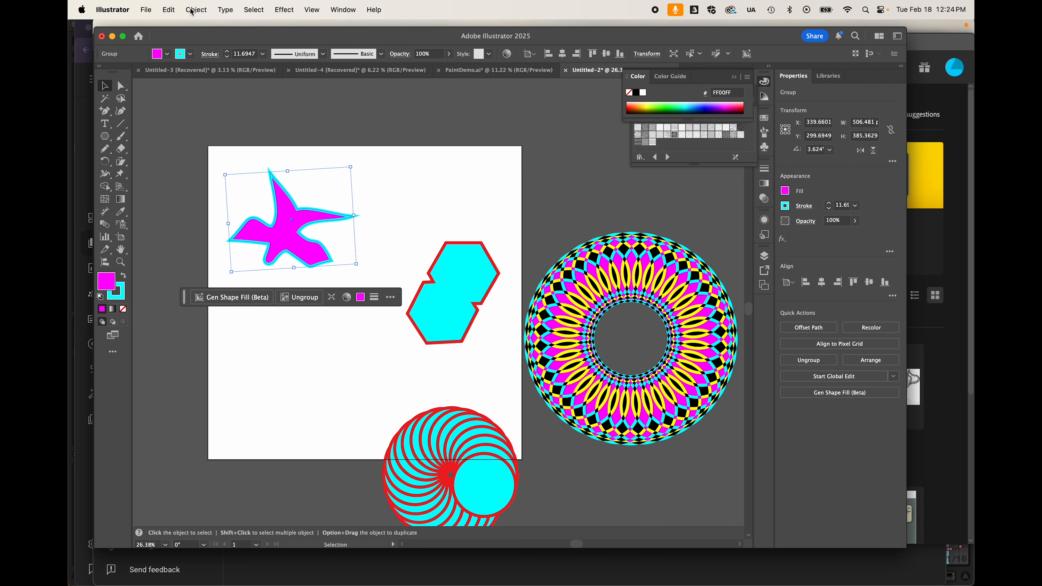
# - Turn the magenta star into a Mirror Repeat, rotating the axis to stack the stars
pyautogui.click(192, 10)
pyautogui.moveTo(260, 370)
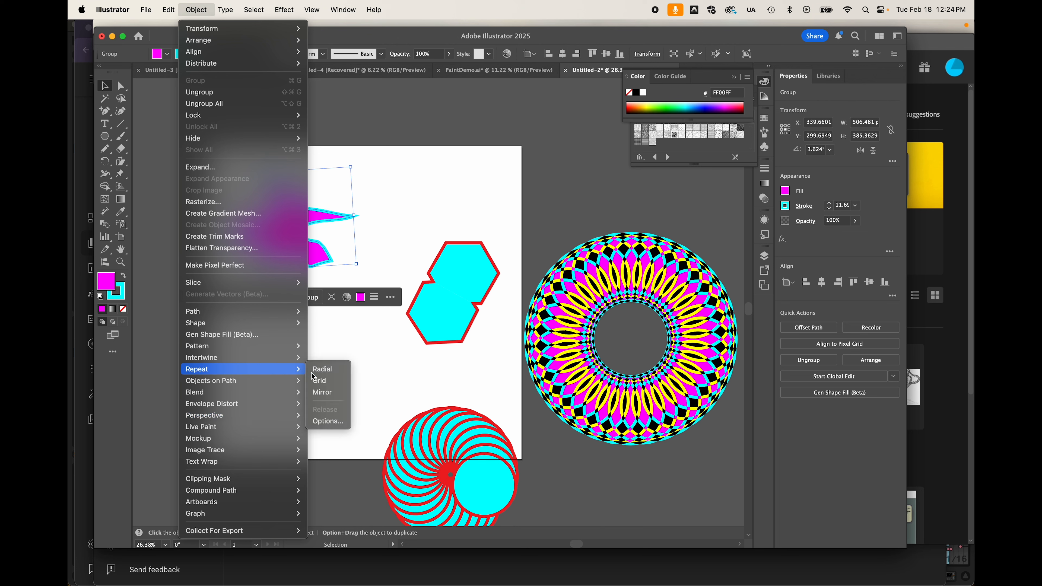
pyautogui.click(324, 392)
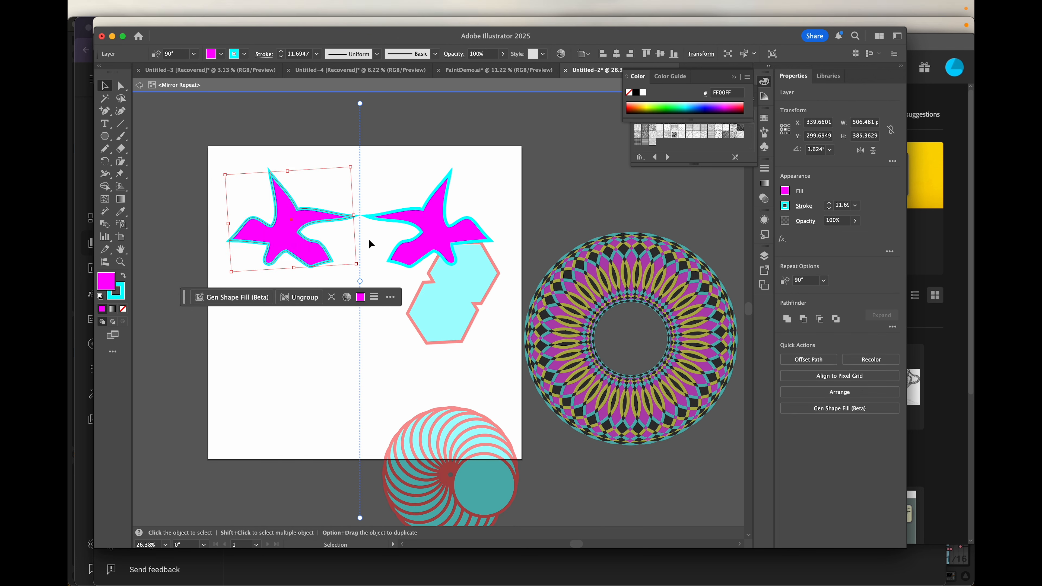
pyautogui.moveTo(361, 104); pyautogui.dragTo(422, 299)
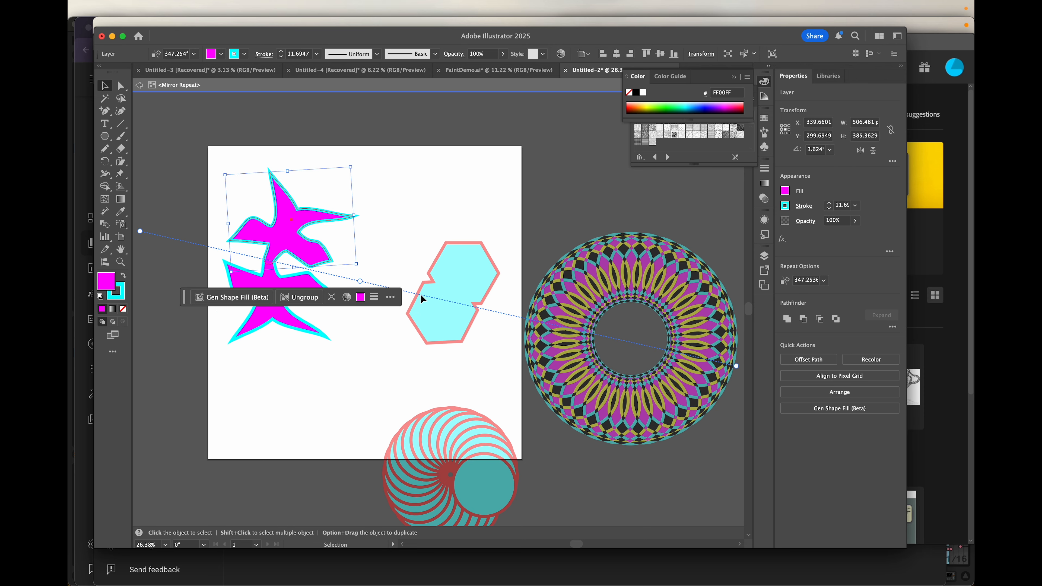
pyautogui.doubleClick(189, 137)
# - Move the star pair, hexagon pair, spiral circles and ring pattern off the artboard's right
pyautogui.moveTo(299, 236); pyautogui.dragTo(567, 129)
pyautogui.moveTo(447, 279); pyautogui.dragTo(698, 460)
pyautogui.moveTo(479, 438); pyautogui.dragTo(601, 462)
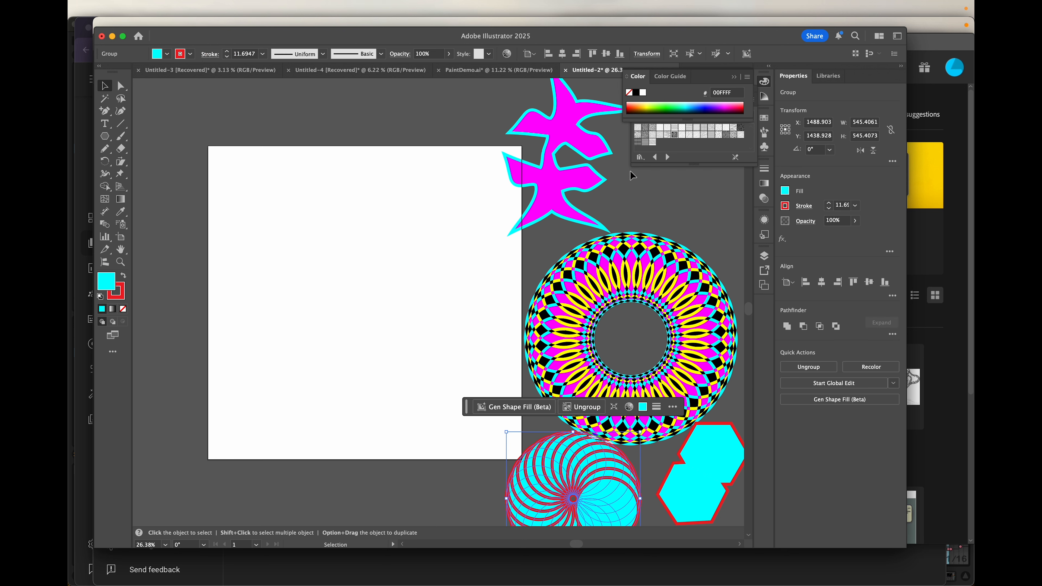
pyautogui.moveTo(616, 292); pyautogui.dragTo(639, 266)
# - Undo the stray ellipse move, then shift the hexagon pair and spiral circles further down
pyautogui.press('super+z')
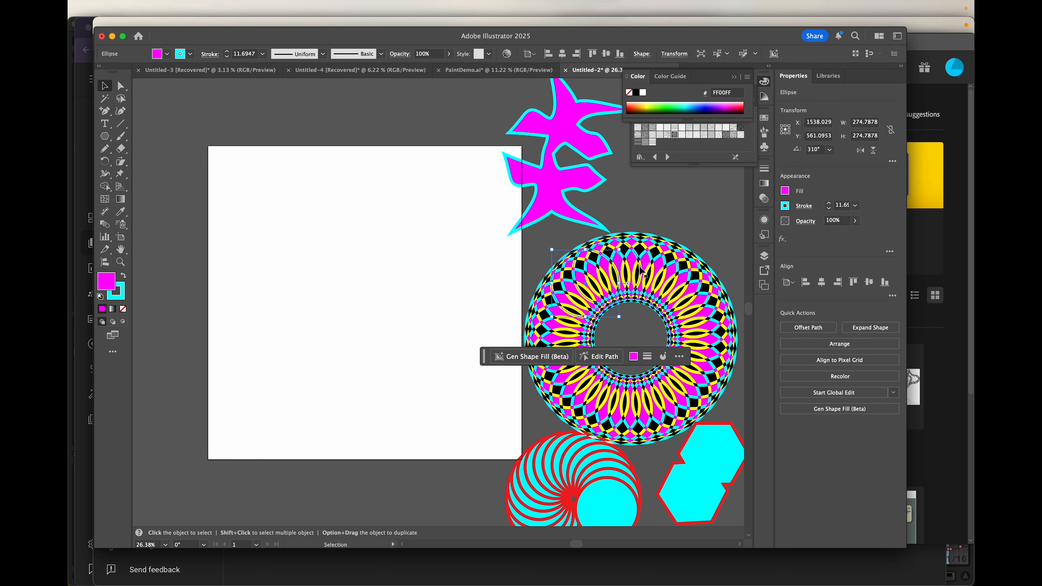
pyautogui.scroll(-5, 713, 483)
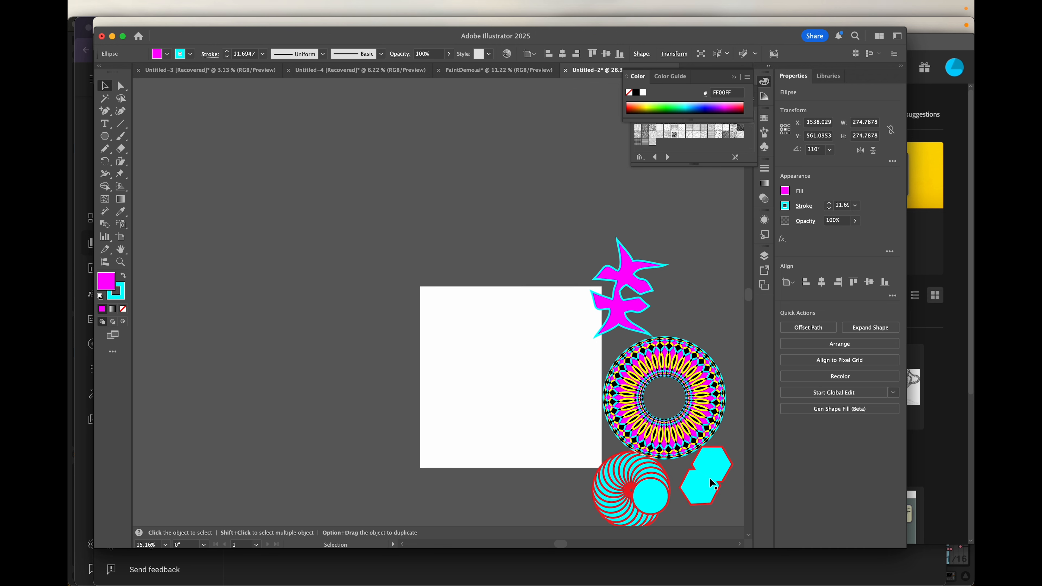
pyautogui.hscroll(4, 712, 482)
pyautogui.scroll(-2, 712, 482)
pyautogui.moveTo(567, 423); pyautogui.dragTo(618, 471)
pyautogui.moveTo(509, 437); pyautogui.dragTo(447, 484)
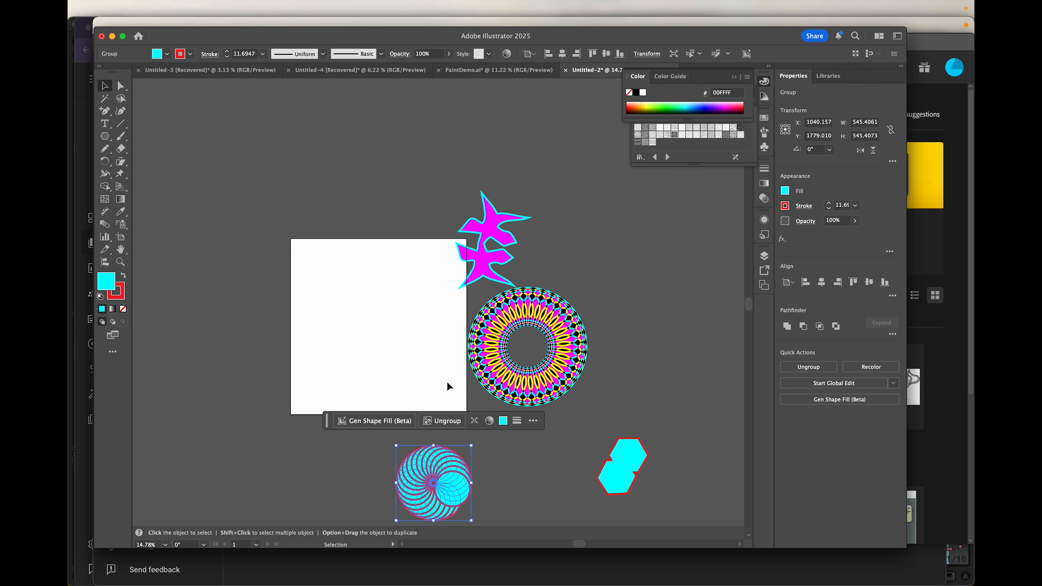
# - Marquee-select the ring's ellipses, group them with Cmd+G, and move the group away
pyautogui.moveTo(443, 294); pyautogui.dragTo(596, 401)
pyautogui.press('a')
pyautogui.press('super+g')
pyautogui.press('v')
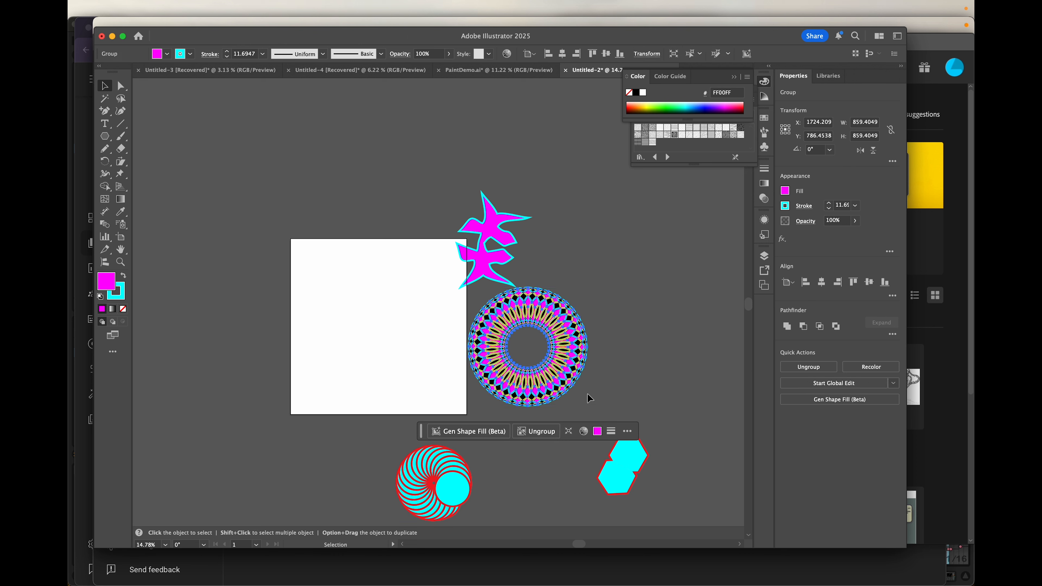
pyautogui.moveTo(665, 267); pyautogui.dragTo(666, 263)
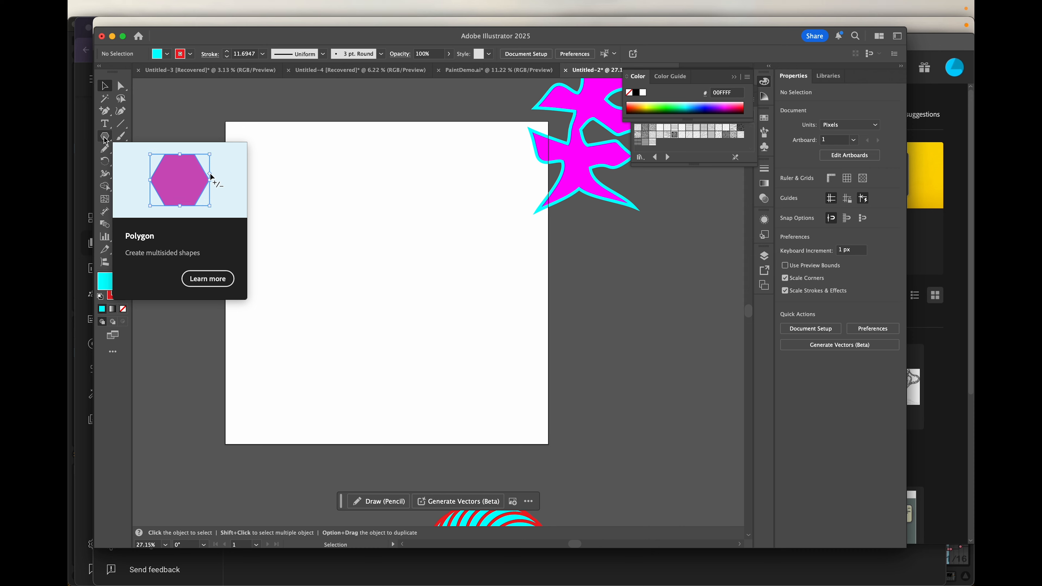
# - Draw a hexagon over the artboard's top-left corner and ready the Blob Brush tool
pyautogui.click(105, 140)
pyautogui.moveTo(253, 150); pyautogui.dragTo(307, 167)
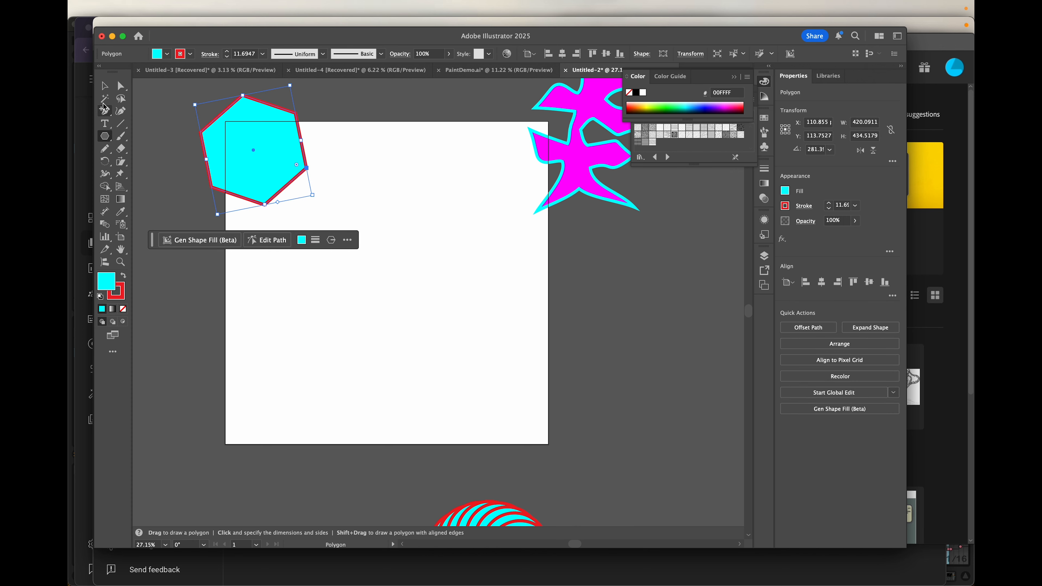
pyautogui.click(121, 138)
pyautogui.moveTo(121, 138); pyautogui.dragTo(184, 149)
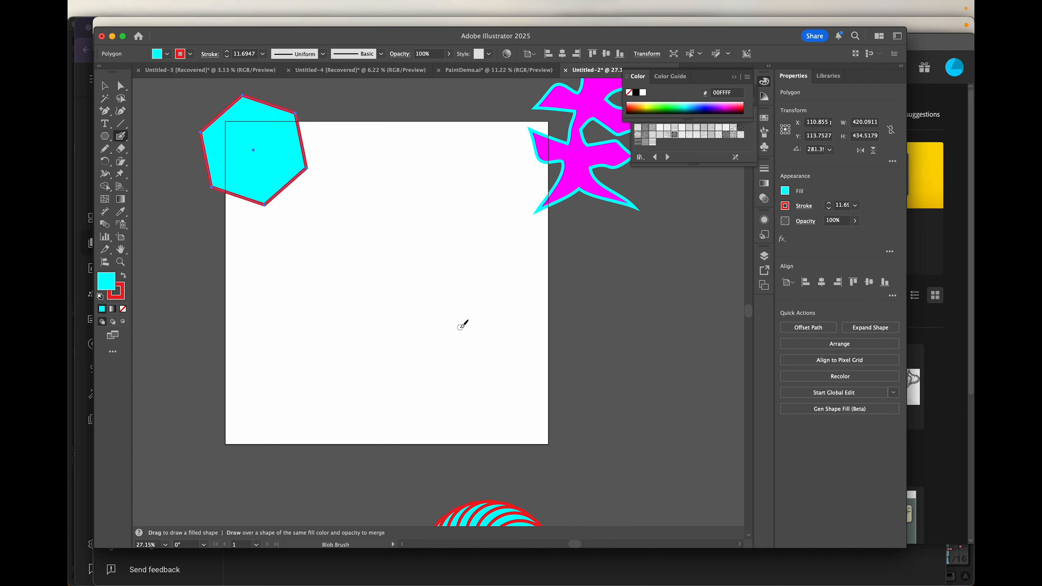
pyautogui.press('v')
pyautogui.click(466, 318)
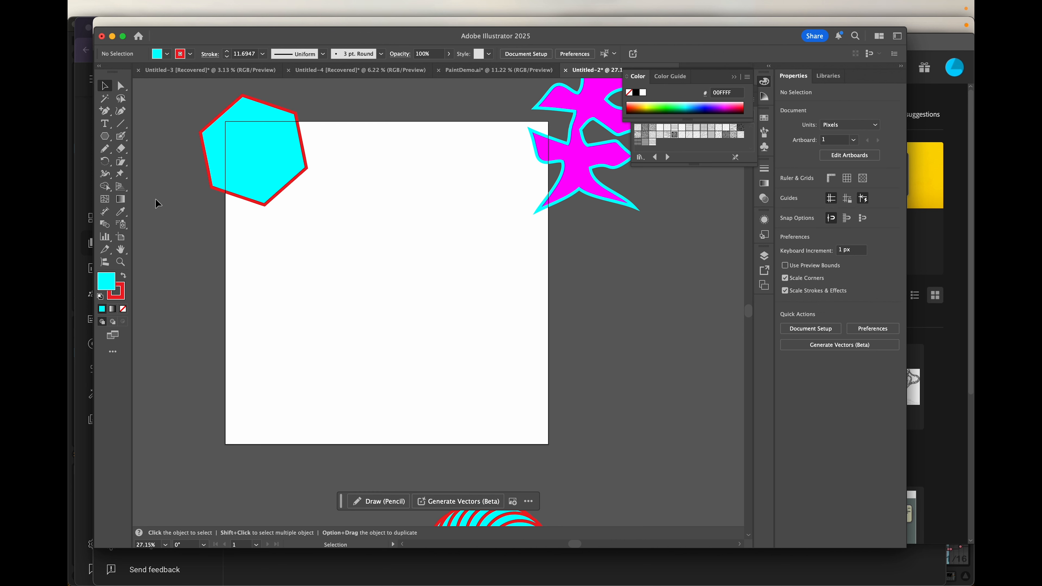
pyautogui.click(124, 140)
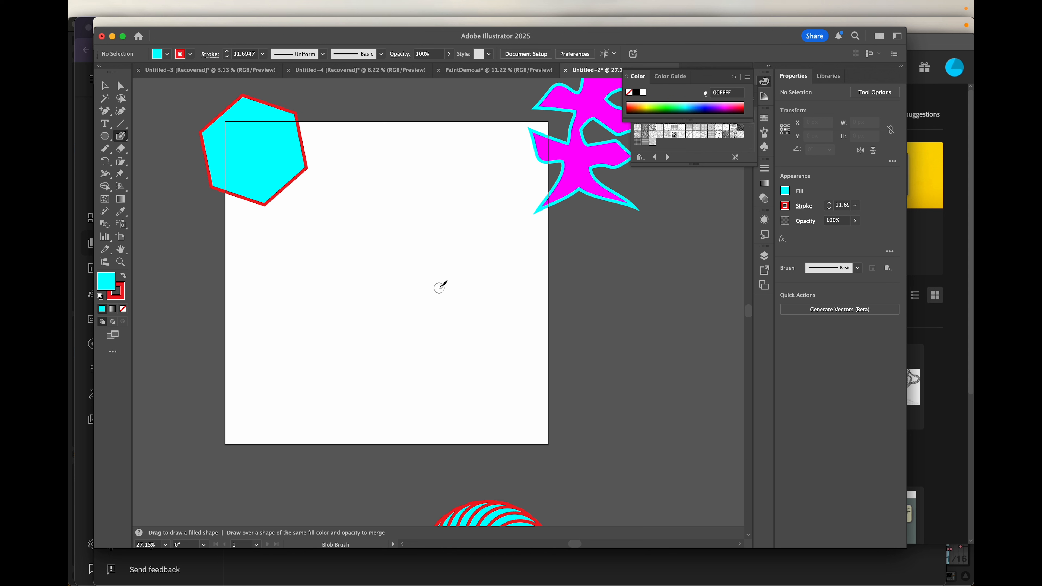
# - Set the Blob Brush size to 84 pt and paint a thick red blob across the artboard
pyautogui.doubleClick(119, 137)
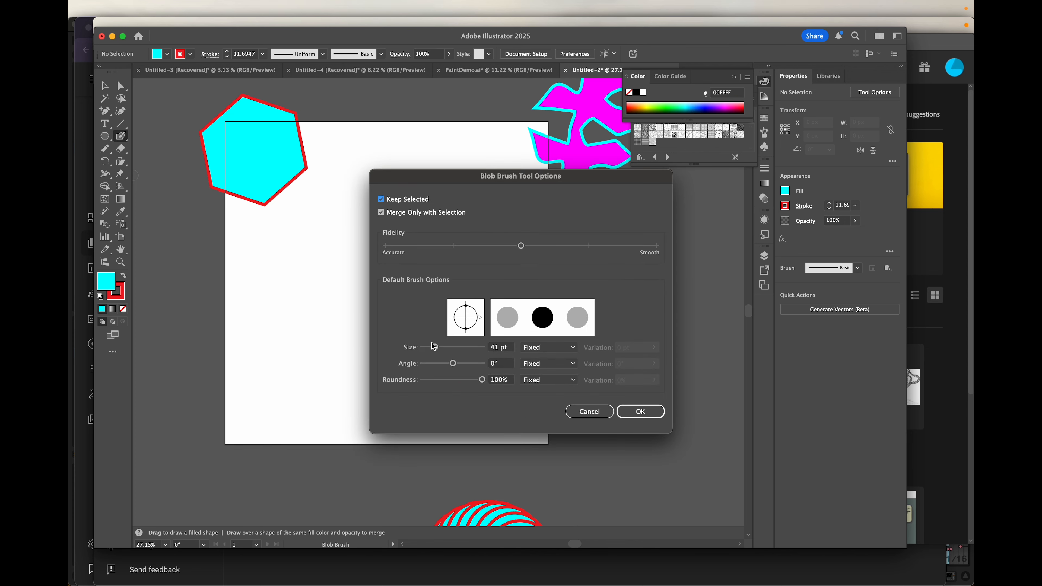
pyautogui.moveTo(436, 350); pyautogui.dragTo(449, 350)
pyautogui.click(637, 411)
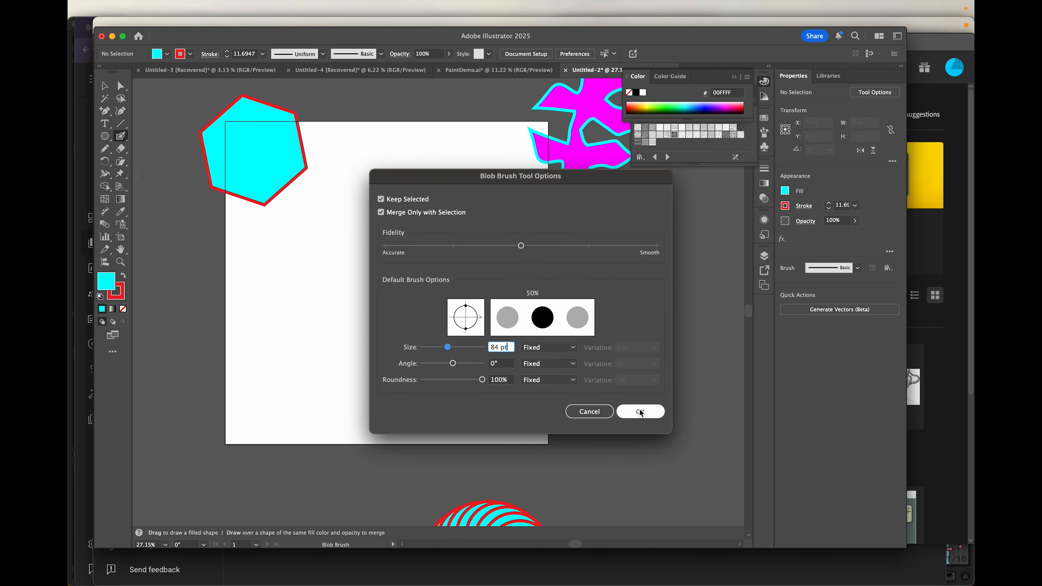
pyautogui.click(640, 411)
pyautogui.moveTo(427, 284)
pyautogui.mouseDown()
pyautogui.moveTo(455, 254)
pyautogui.moveTo(514, 262)
pyautogui.moveTo(454, 330)
pyautogui.moveTo(375, 337)
pyautogui.moveTo(383, 366)
pyautogui.moveTo(426, 361)
pyautogui.moveTo(414, 328)
pyautogui.moveTo(437, 274)
pyautogui.moveTo(498, 270)
pyautogui.moveTo(454, 300)
pyautogui.moveTo(446, 276)
pyautogui.moveTo(478, 274)
pyautogui.moveTo(426, 308)
pyautogui.moveTo(461, 304)
pyautogui.moveTo(385, 350)
pyautogui.moveTo(413, 340)
pyautogui.mouseUp()
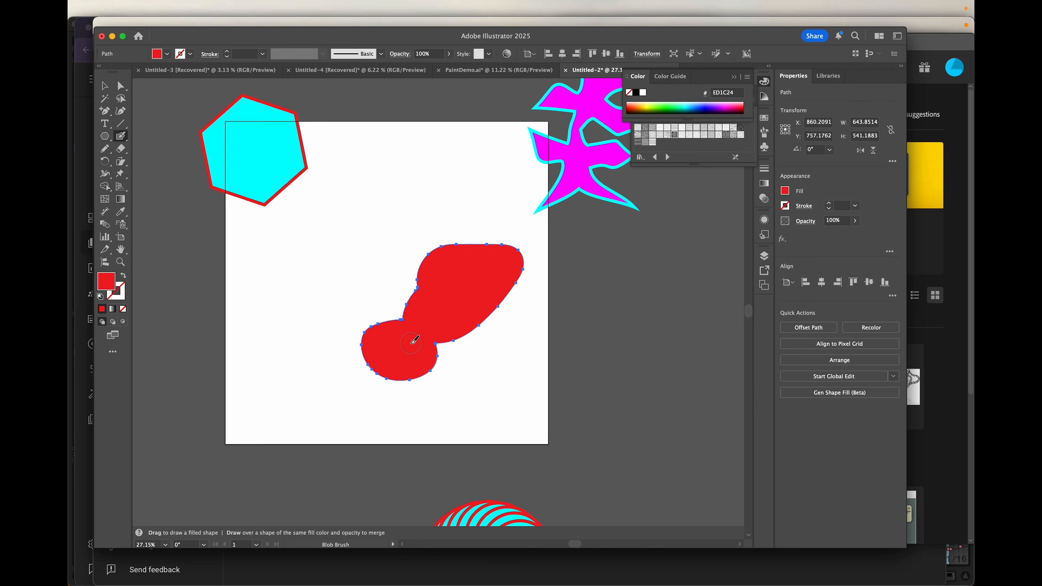
# - Give the red blob a green stroke and raise its weight to 19 pt
pyautogui.click(190, 54)
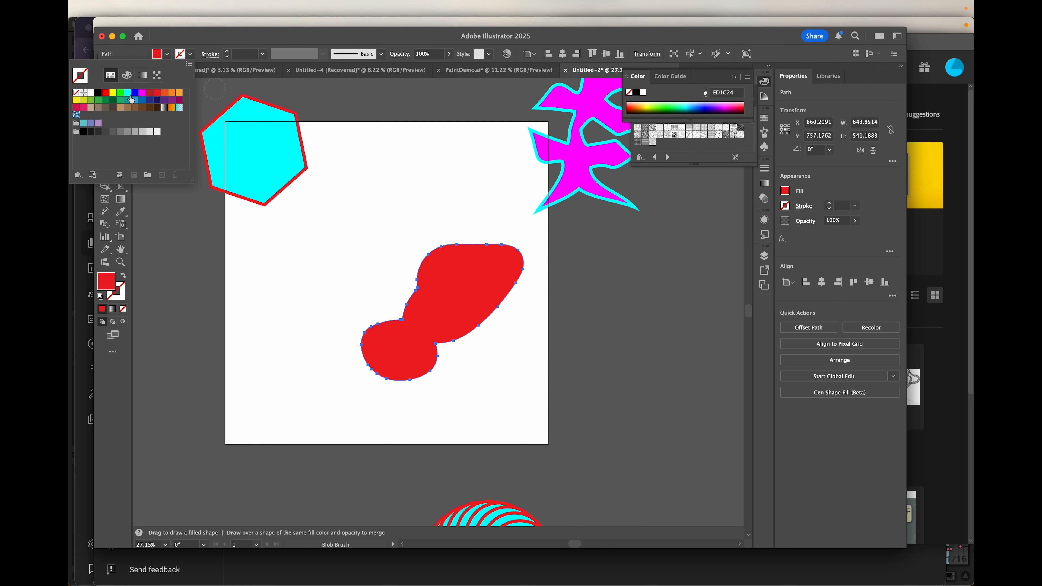
pyautogui.click(120, 94)
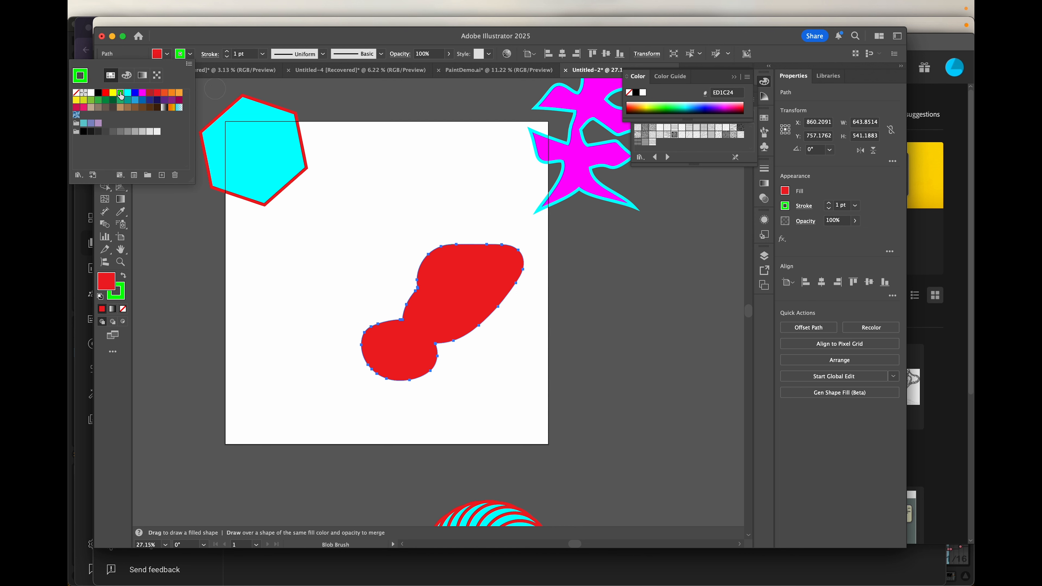
pyautogui.click(227, 51)
pyautogui.click(227, 51)
pyautogui.click(226, 51)
pyautogui.click(226, 52)
pyautogui.click(227, 52)
pyautogui.click(227, 52)
pyautogui.click(227, 52)
pyautogui.click(226, 52)
pyautogui.click(227, 52)
pyautogui.click(227, 52)
pyautogui.click(226, 52)
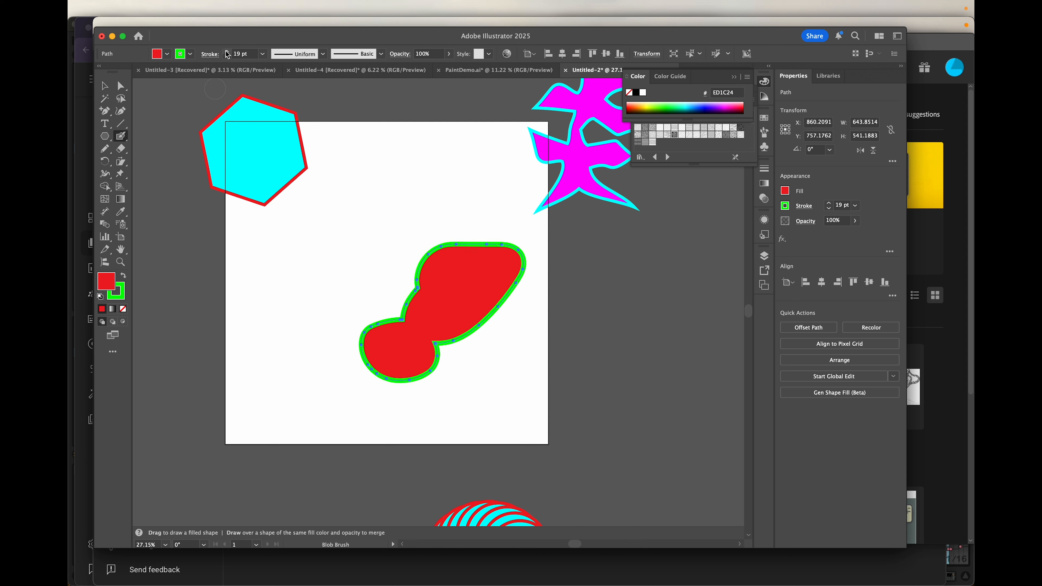
pyautogui.click(105, 85)
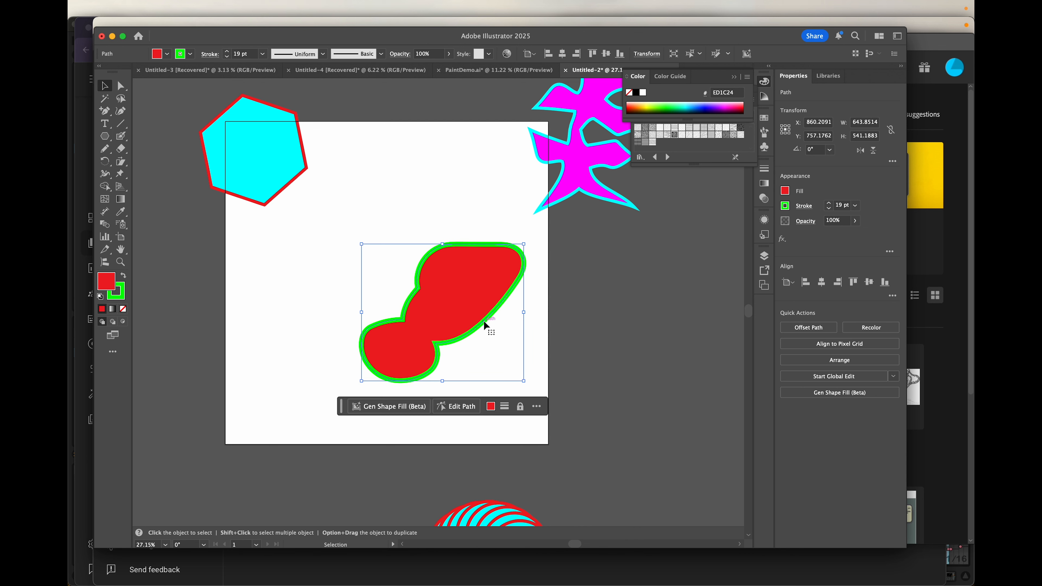
# - Add the cyan hexagon to the selection and blend it into the red blob with Object > Blend > Make
pyautogui.keyDown('shift'); pyautogui.click(243, 144); pyautogui.keyUp('shift')
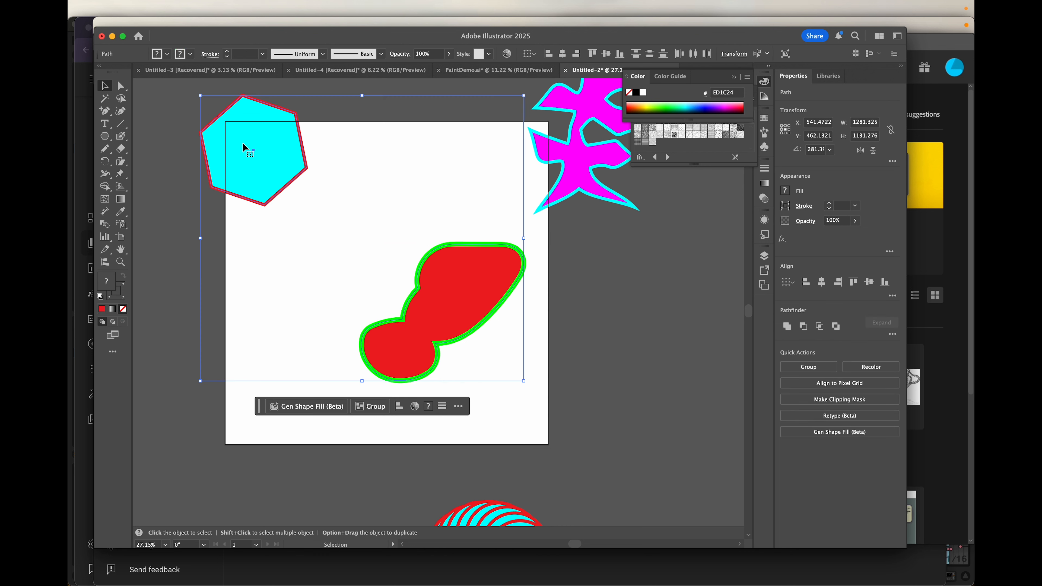
pyautogui.click(194, 9)
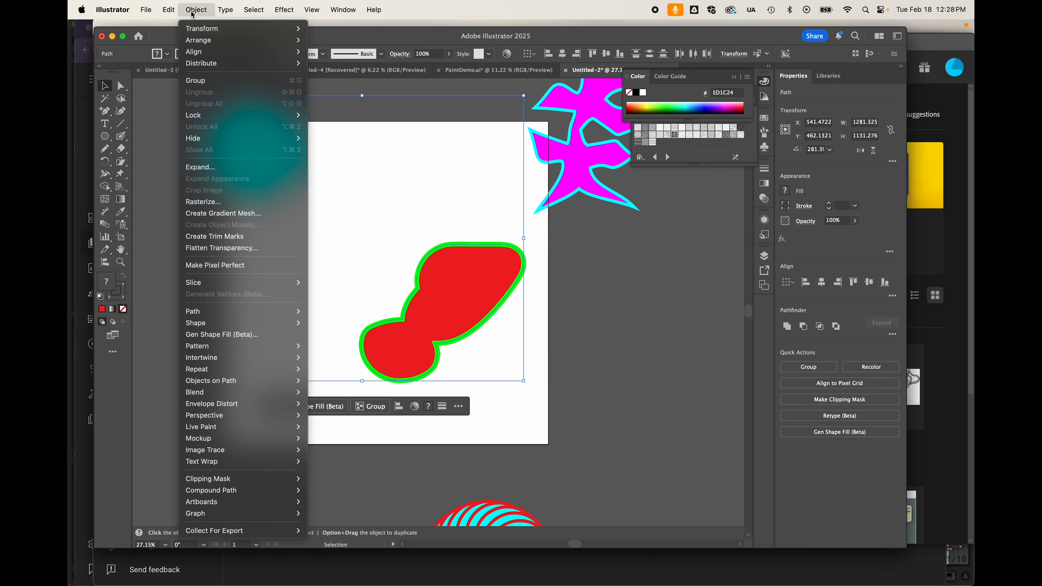
pyautogui.moveTo(205, 394)
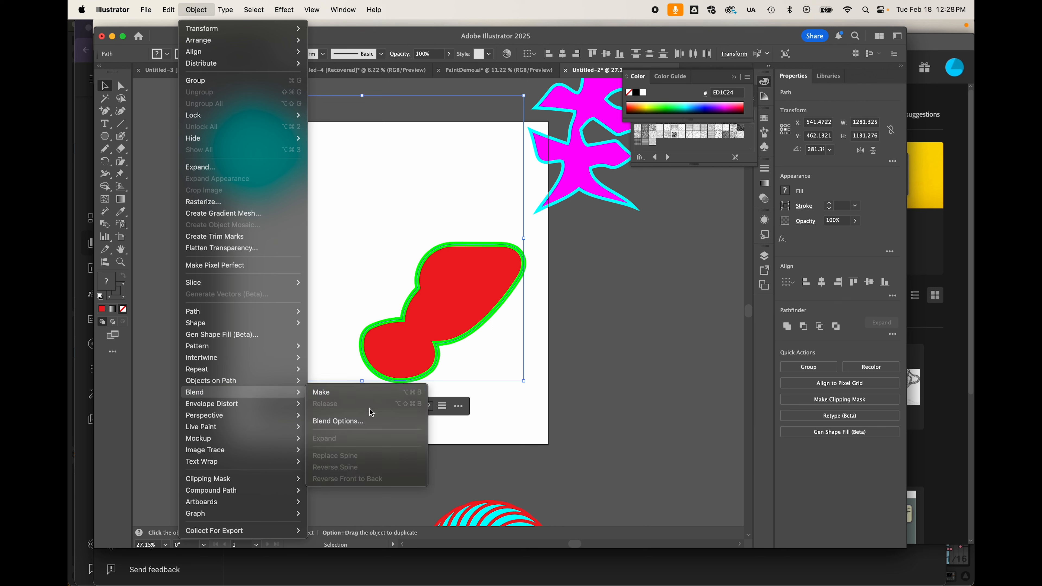
pyautogui.click(356, 395)
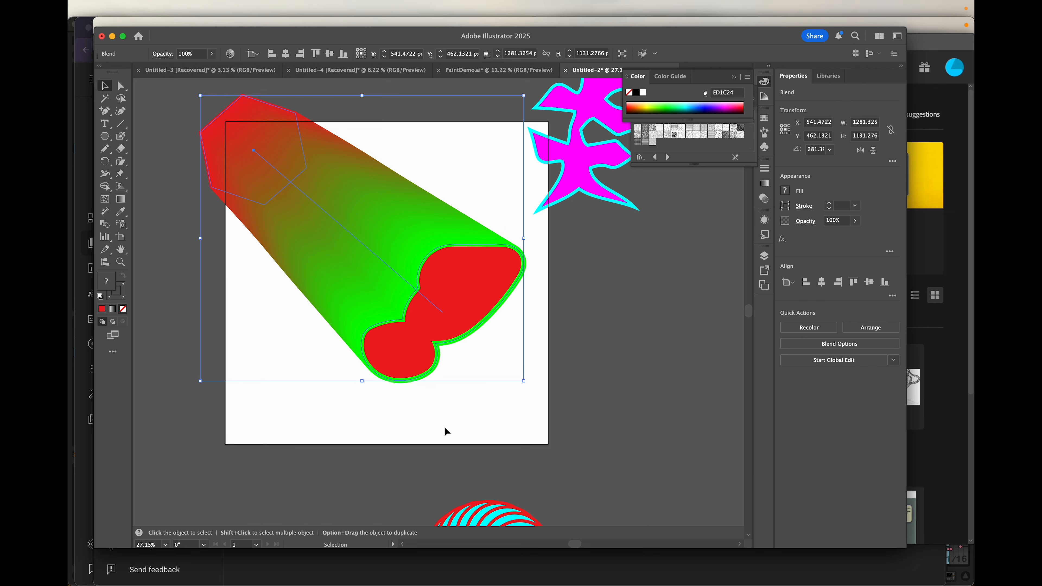
pyautogui.scroll(-4, 445, 427)
pyautogui.scroll(2, 444, 427)
pyautogui.hscroll(-1, 443, 427)
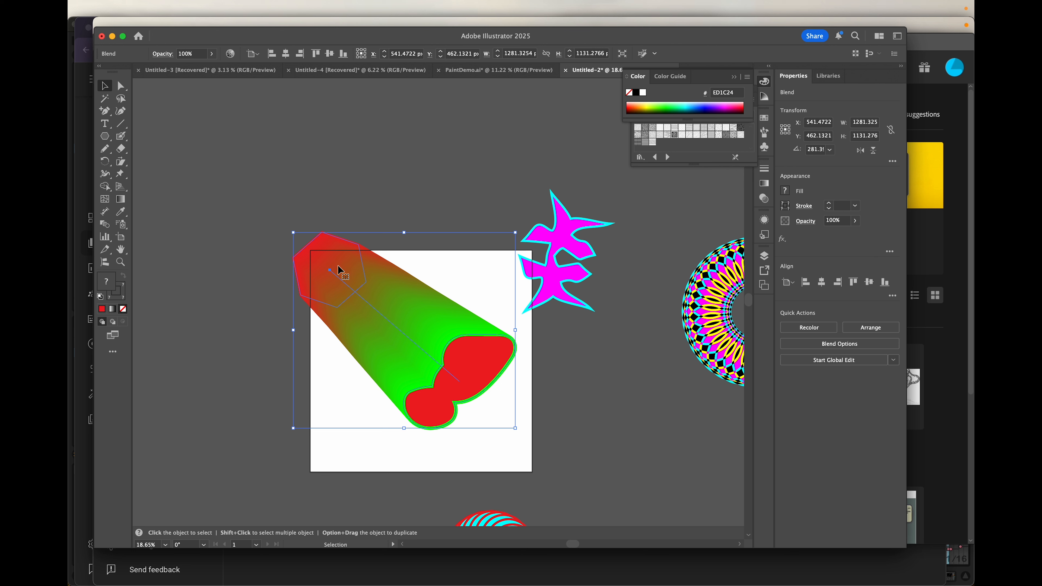
# - Enter the blend in isolation mode, select and drag its spine, and bring up Object > Blend
pyautogui.doubleClick(469, 364)
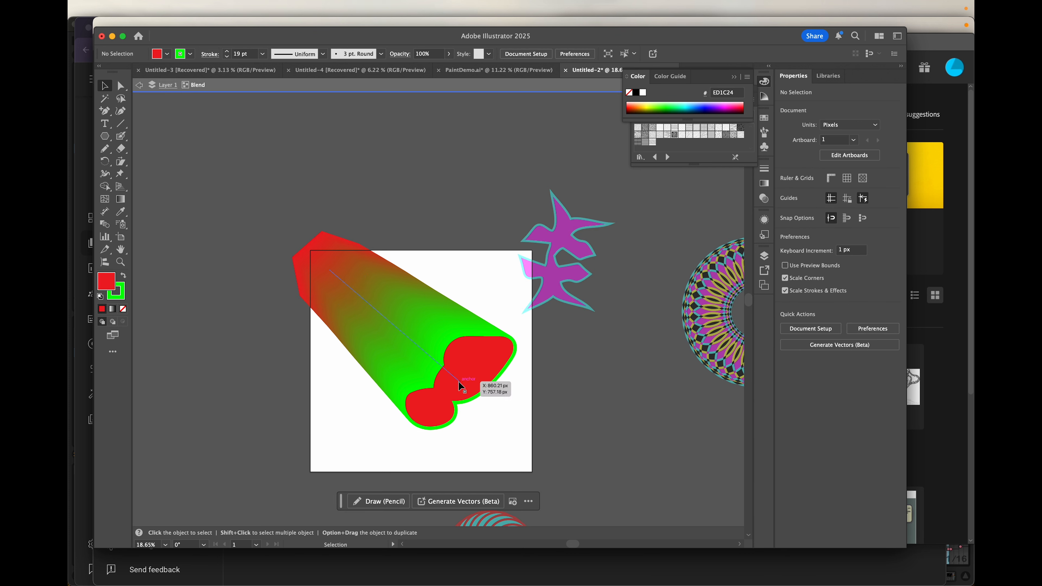
pyautogui.click(460, 383)
pyautogui.moveTo(460, 383)
pyautogui.mouseDown()
pyautogui.moveTo(494, 408)
pyautogui.moveTo(513, 316)
pyautogui.moveTo(511, 266)
pyautogui.moveTo(455, 348)
pyautogui.moveTo(394, 390)
pyautogui.moveTo(488, 386)
pyautogui.moveTo(448, 287)
pyautogui.moveTo(500, 410)
pyautogui.moveTo(460, 396)
pyautogui.mouseUp()
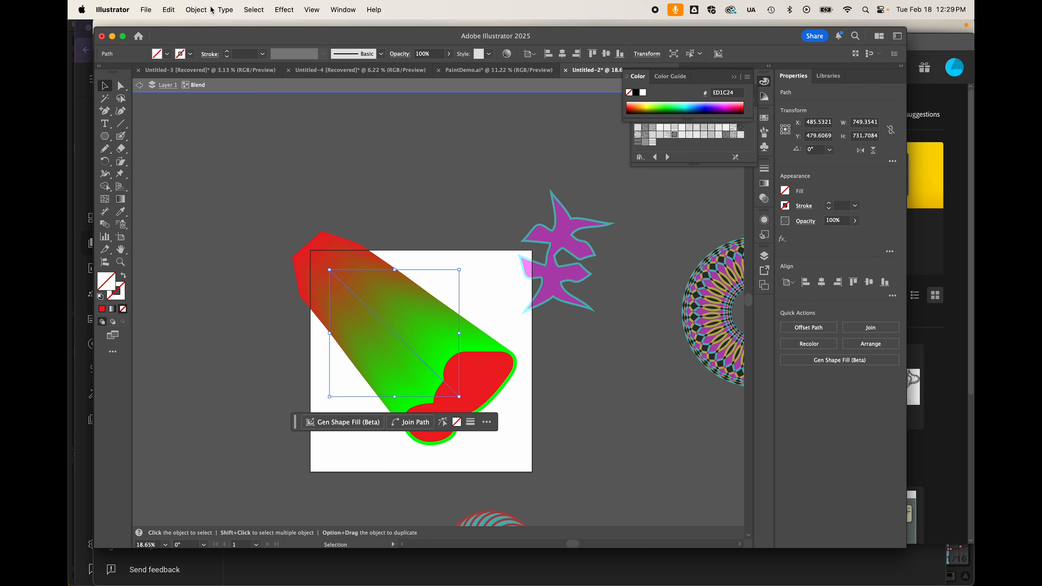
pyautogui.click(197, 9)
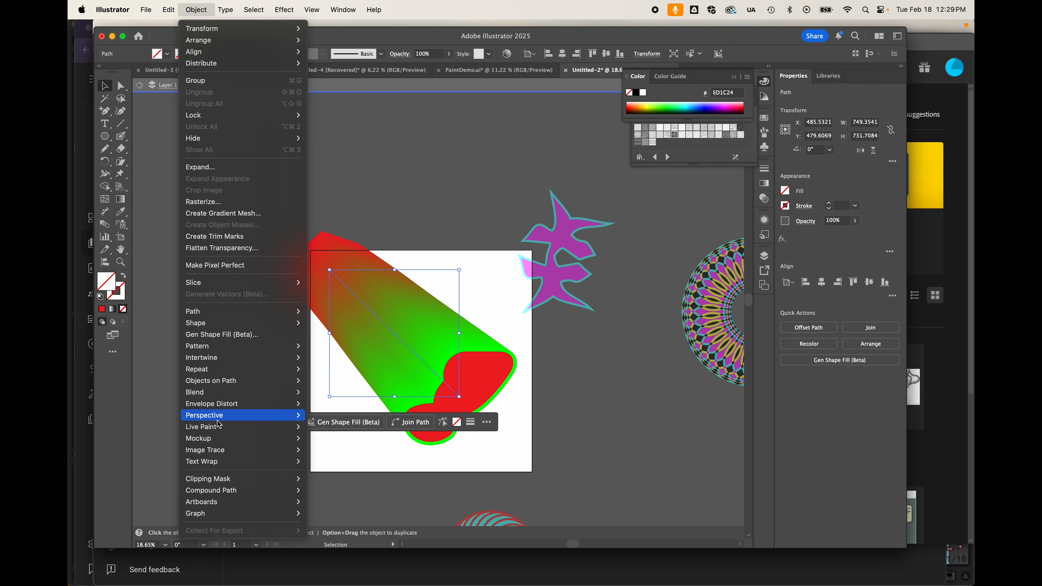
pyautogui.moveTo(236, 396)
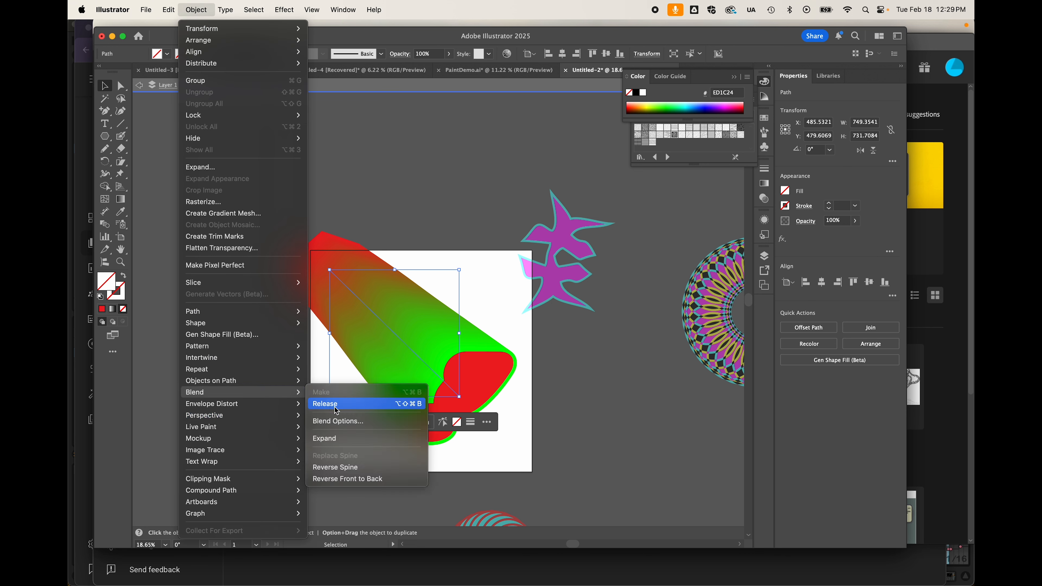
# - Set Blend Options spacing to Specified Steps at 10, toggling Preview to check the stepped shapes
pyautogui.click(351, 422)
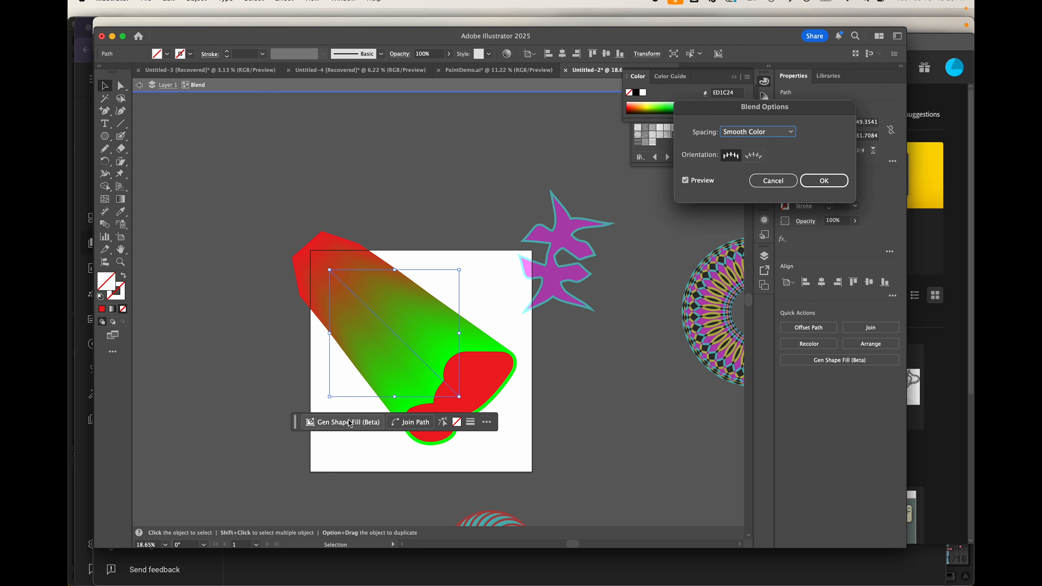
pyautogui.moveTo(742, 111); pyautogui.dragTo(463, 133)
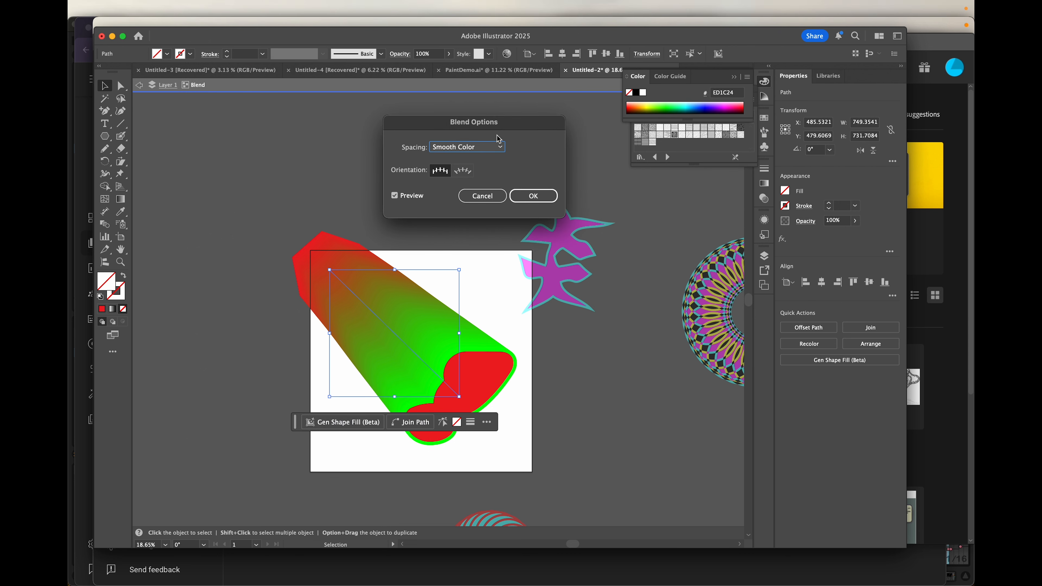
pyautogui.click(498, 148)
pyautogui.click(483, 172)
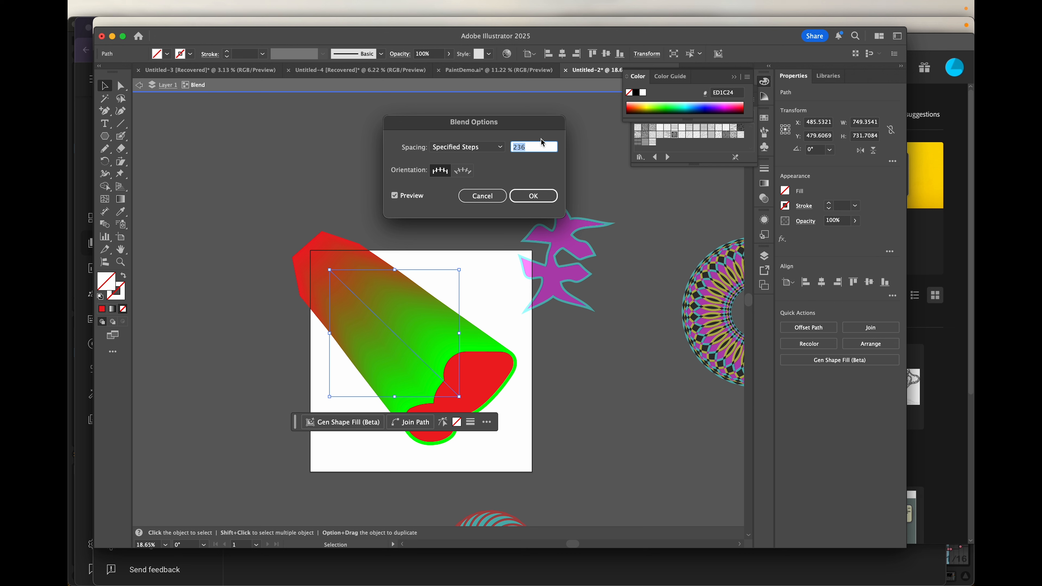
pyautogui.write('10')
pyautogui.click(395, 196)
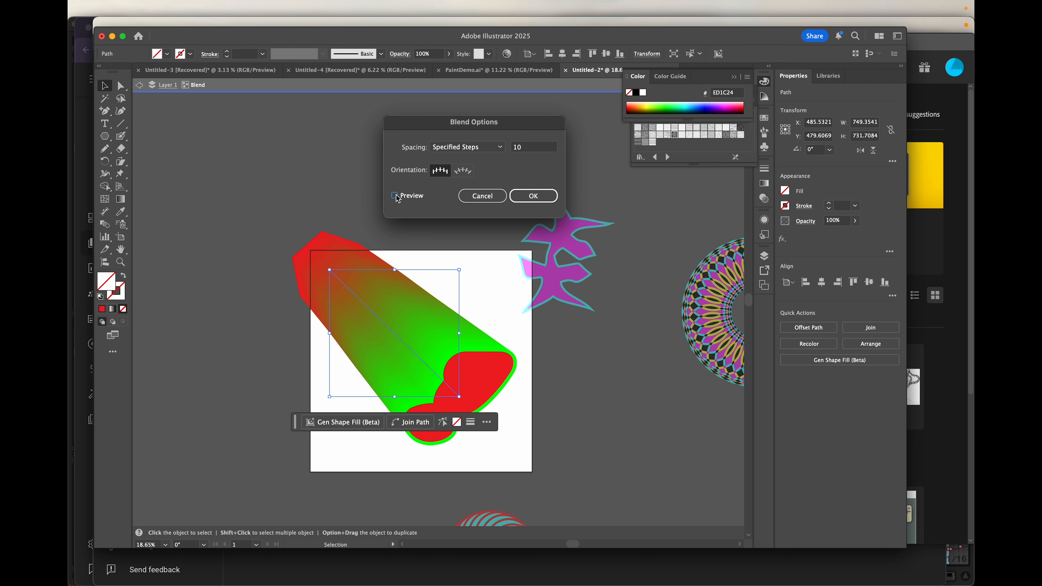
pyautogui.click(395, 196)
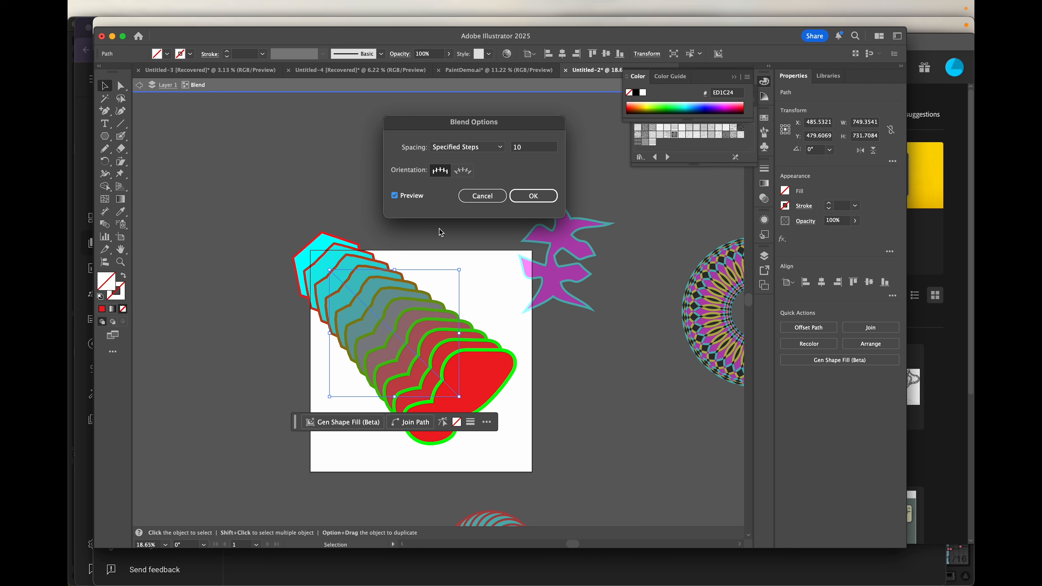
# - Confirm the 10-step blend and add a spine anchor midway, pulling it up-right
pyautogui.click(533, 196)
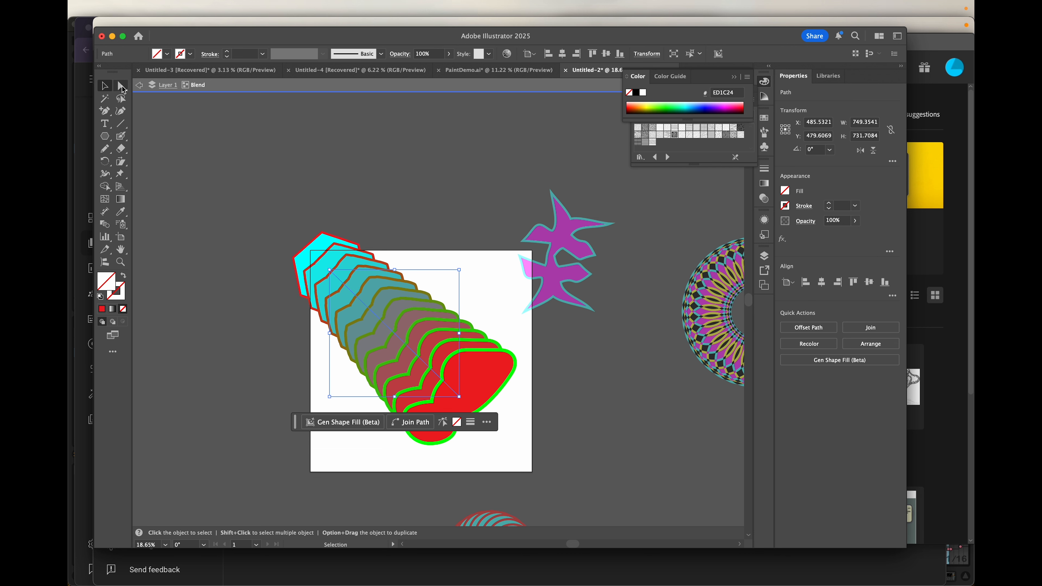
pyautogui.click(106, 114)
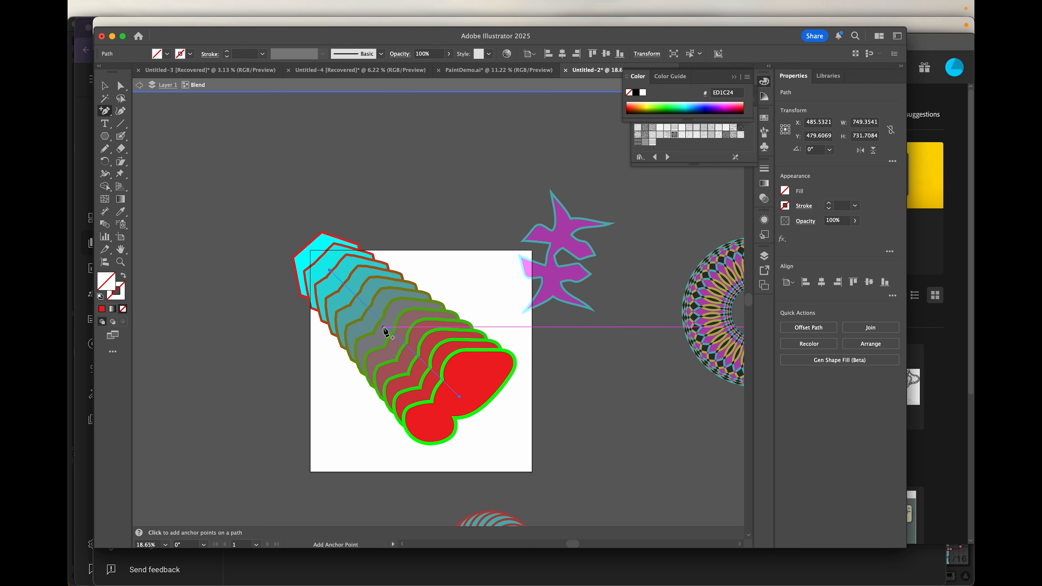
pyautogui.click(388, 327)
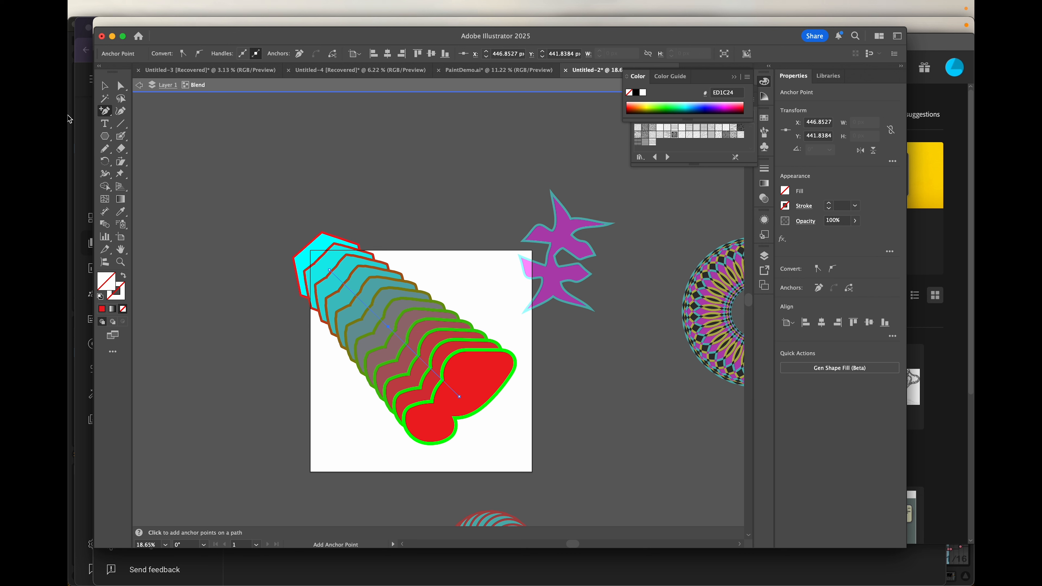
pyautogui.click(122, 85)
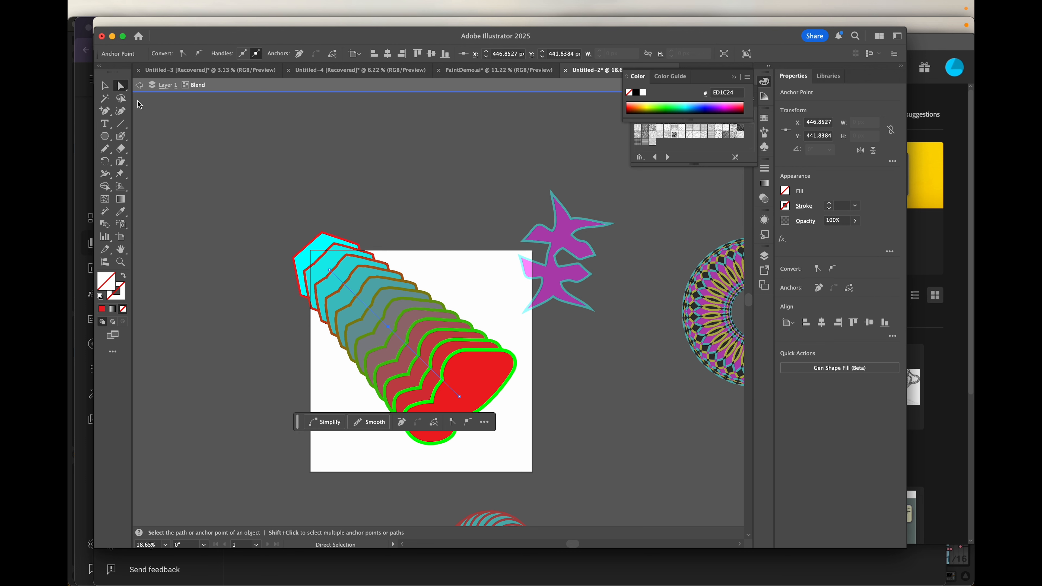
pyautogui.moveTo(387, 330); pyautogui.dragTo(452, 271)
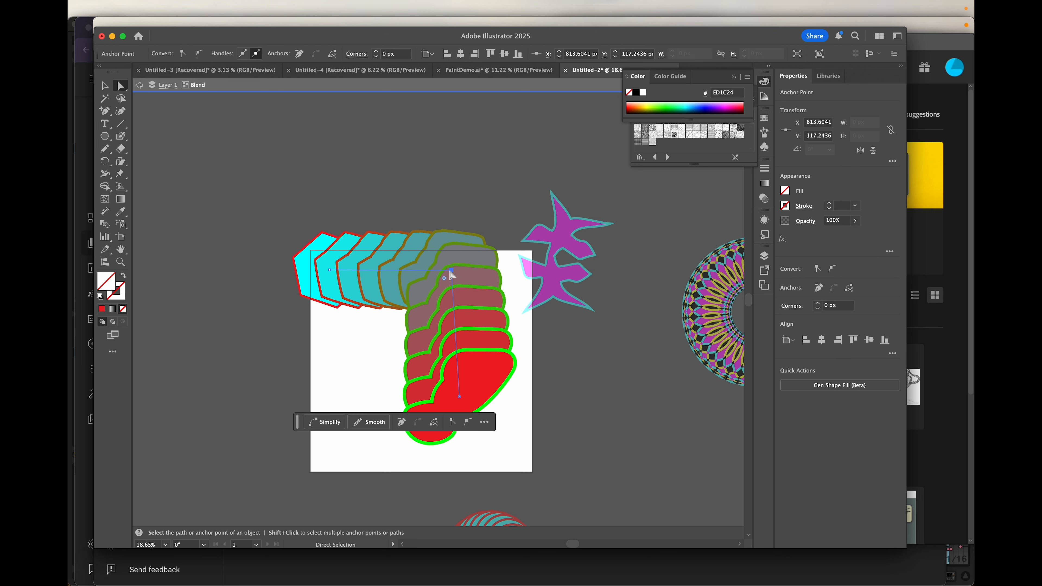
# - Make the spine anchor smooth and reshape the curve so the blend arcs down to the red blob
pyautogui.click(470, 425)
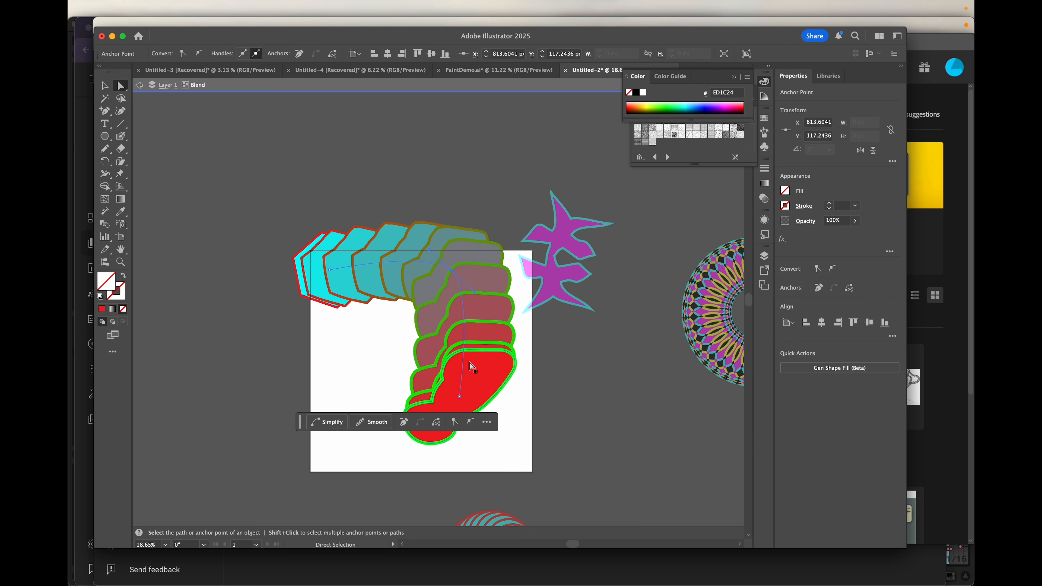
pyautogui.moveTo(477, 296); pyautogui.dragTo(496, 306)
pyautogui.moveTo(459, 395); pyautogui.dragTo(393, 448)
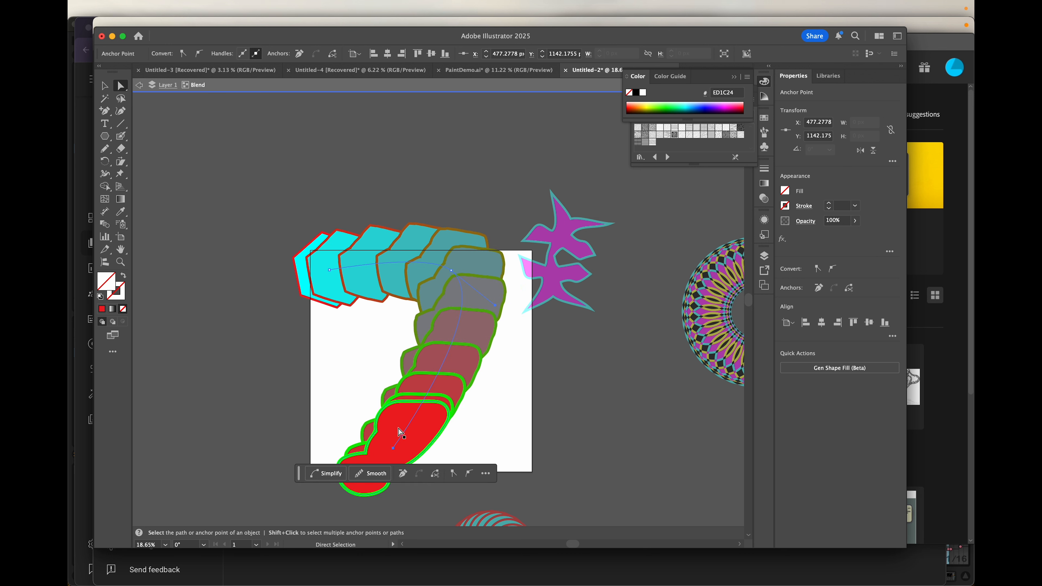
pyautogui.moveTo(451, 271); pyautogui.dragTo(423, 296)
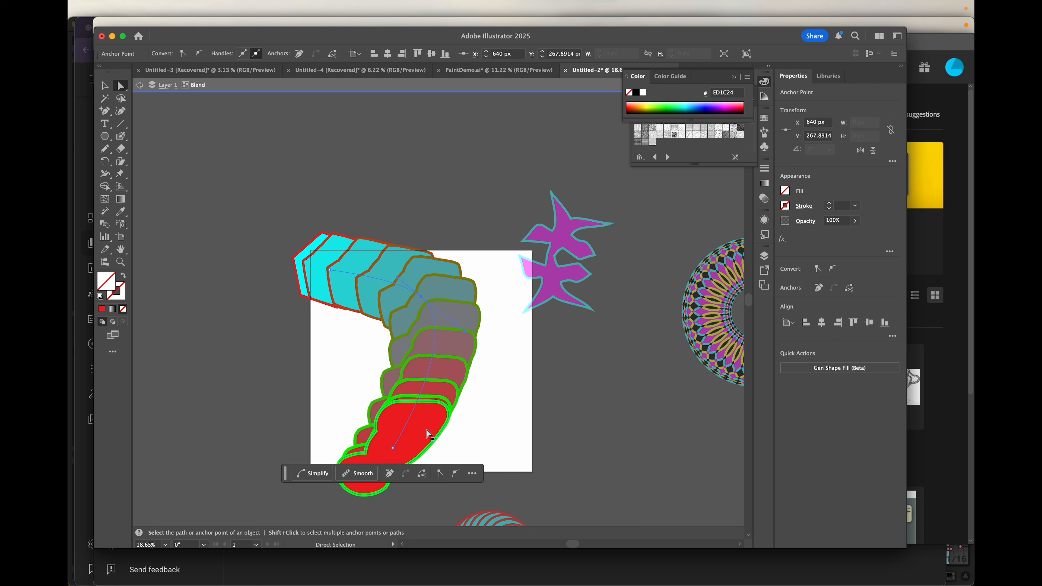
pyautogui.click(429, 435)
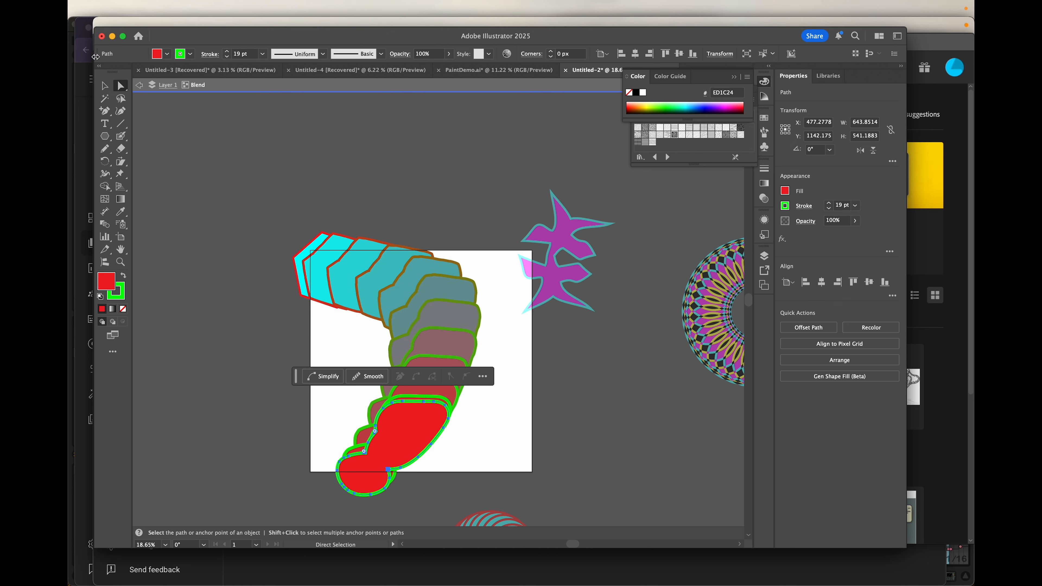
# - Rotate the red end shape, then move the whole curved blend up and to the right
pyautogui.click(104, 85)
pyautogui.moveTo(454, 397); pyautogui.dragTo(503, 447)
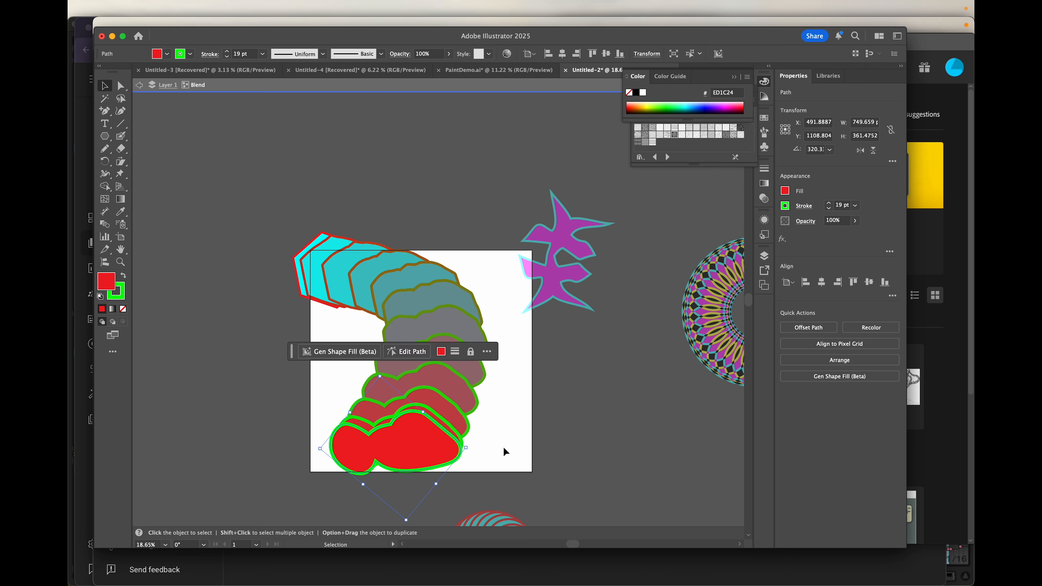
pyautogui.click(383, 280)
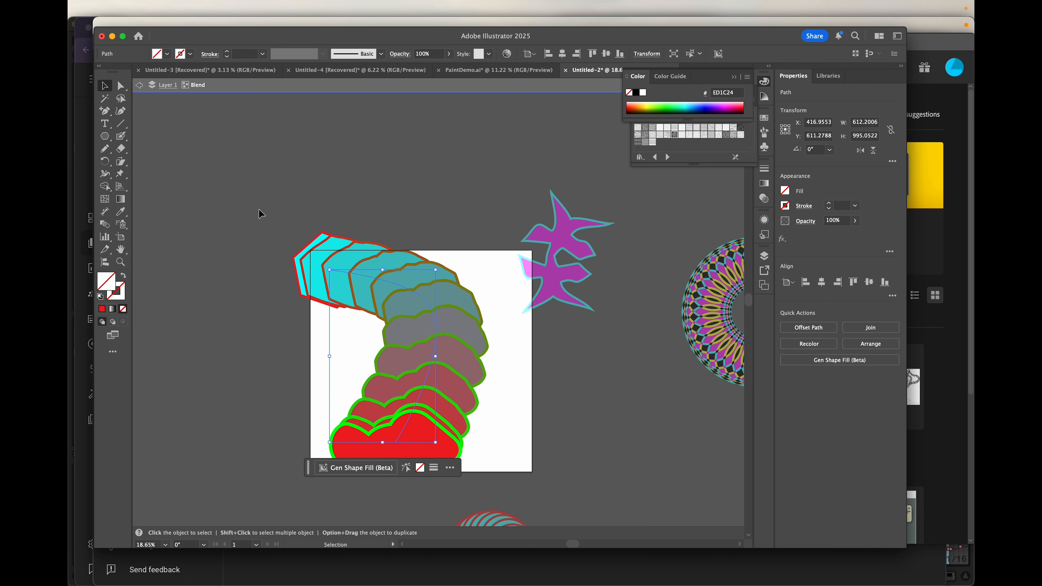
pyautogui.doubleClick(240, 170)
pyautogui.moveTo(436, 330)
pyautogui.mouseDown()
pyautogui.moveTo(471, 227)
pyautogui.moveTo(344, 219)
pyautogui.moveTo(459, 195)
pyautogui.moveTo(477, 274)
pyautogui.moveTo(459, 364)
pyautogui.moveTo(457, 329)
pyautogui.mouseUp()
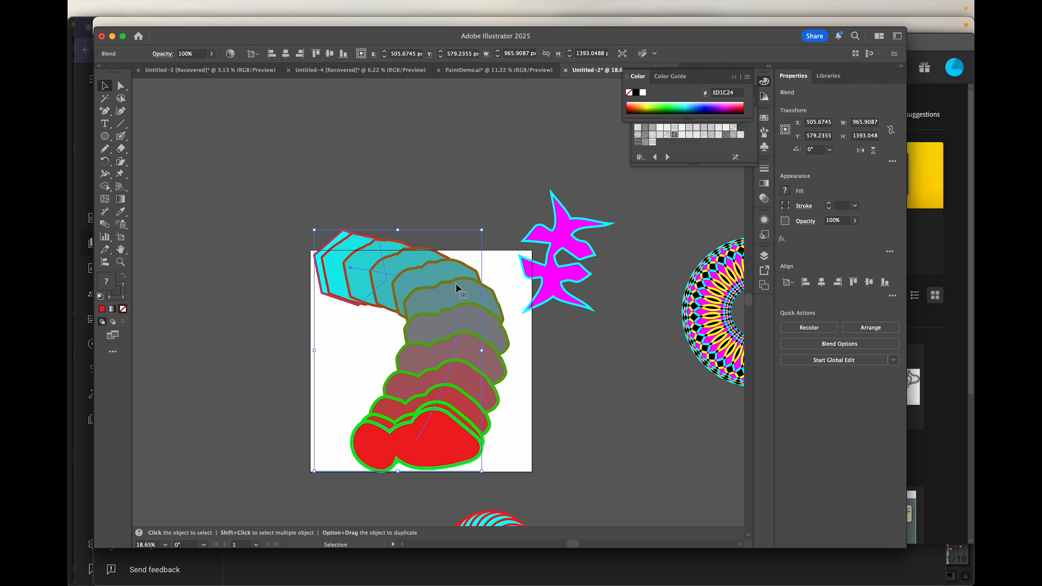
# - Give the red blend shape a 100 pt stroke weight and reselect the whole blend
pyautogui.doubleClick(447, 439)
pyautogui.click(232, 52)
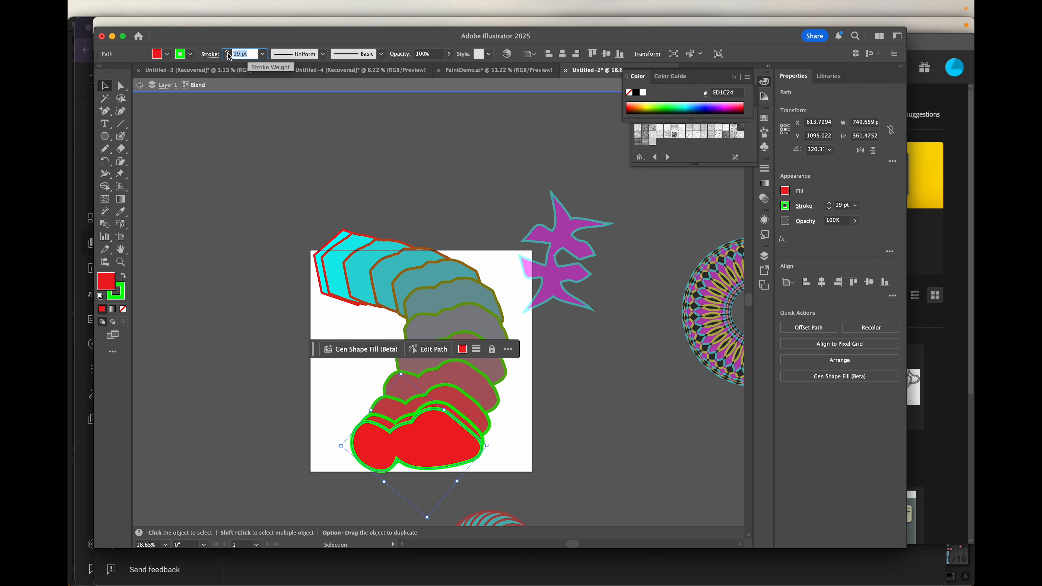
pyautogui.write('100')
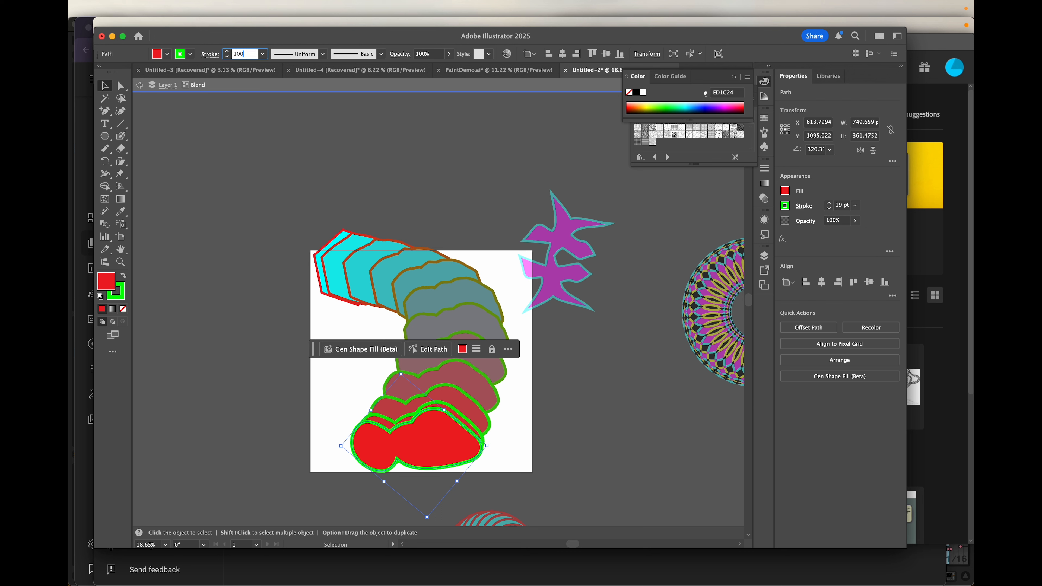
pyautogui.press('Return')
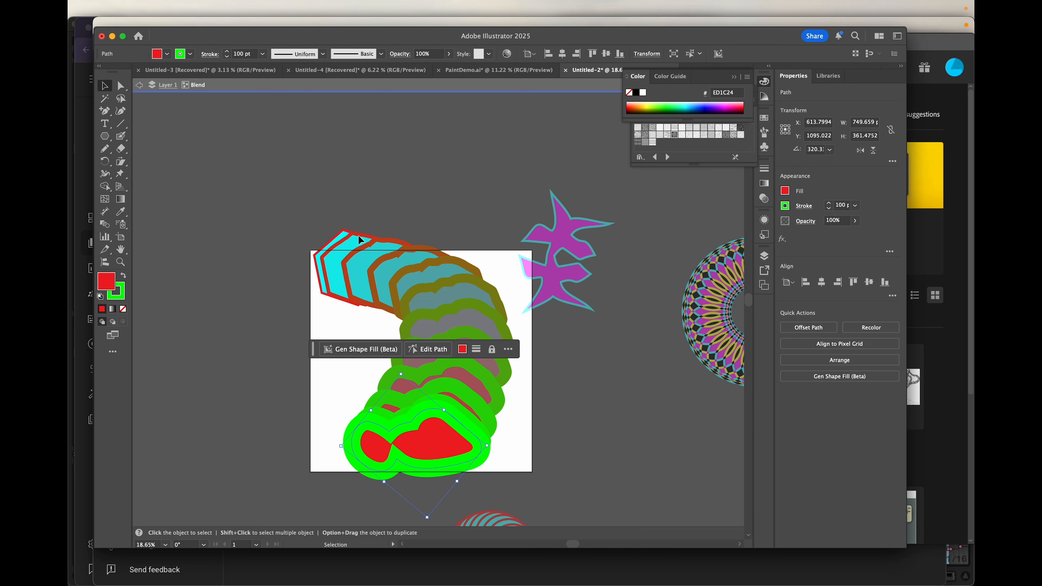
pyautogui.click(424, 306)
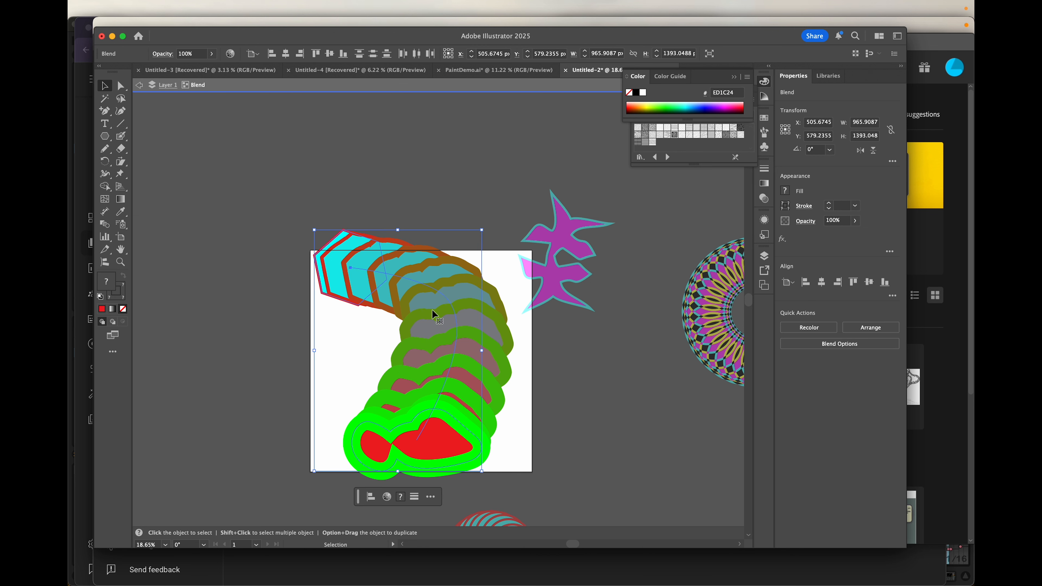
# - Expand the blend into a group of separate paths with Object > Expand
pyautogui.click(196, 9)
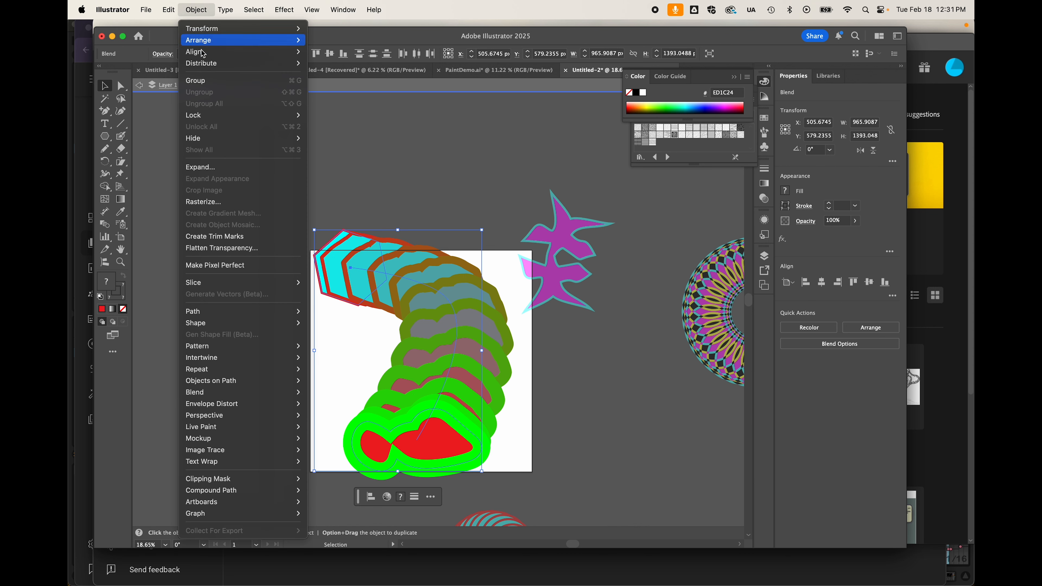
pyautogui.click(215, 168)
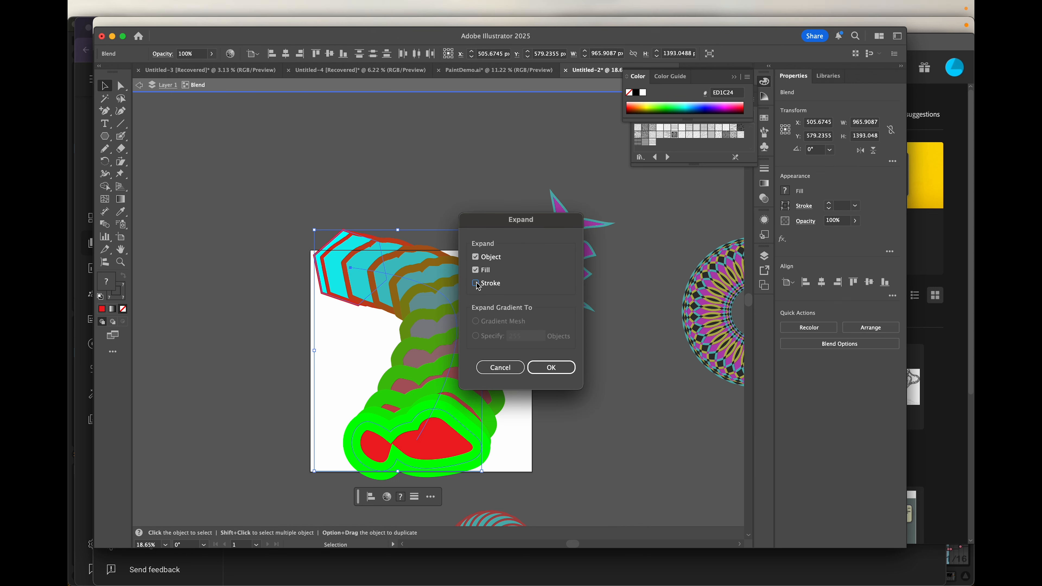
pyautogui.click(552, 368)
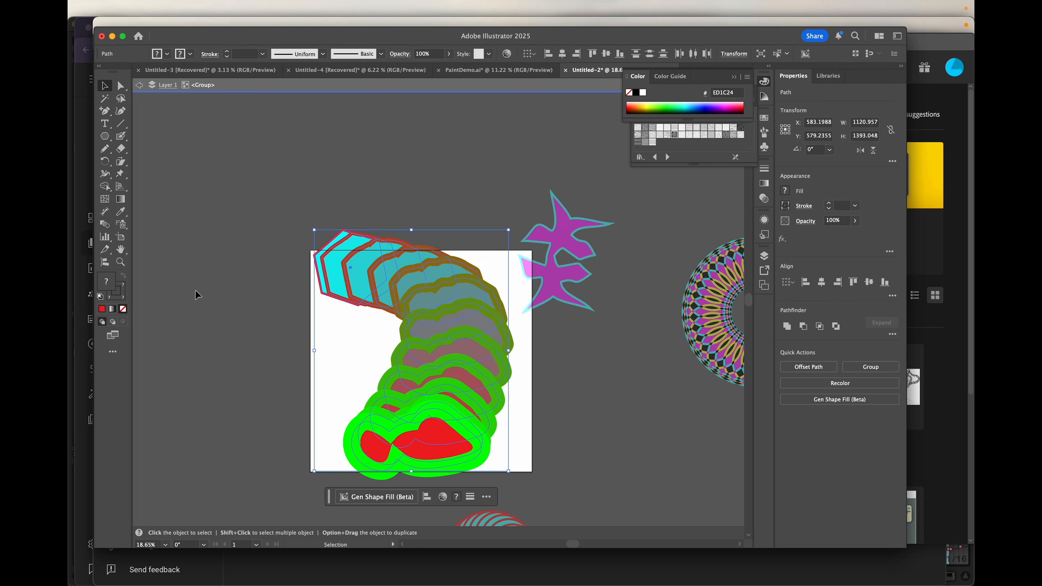
# - Isolate the grey green-outlined path inside the expanded group and shift it left
pyautogui.doubleClick(414, 313)
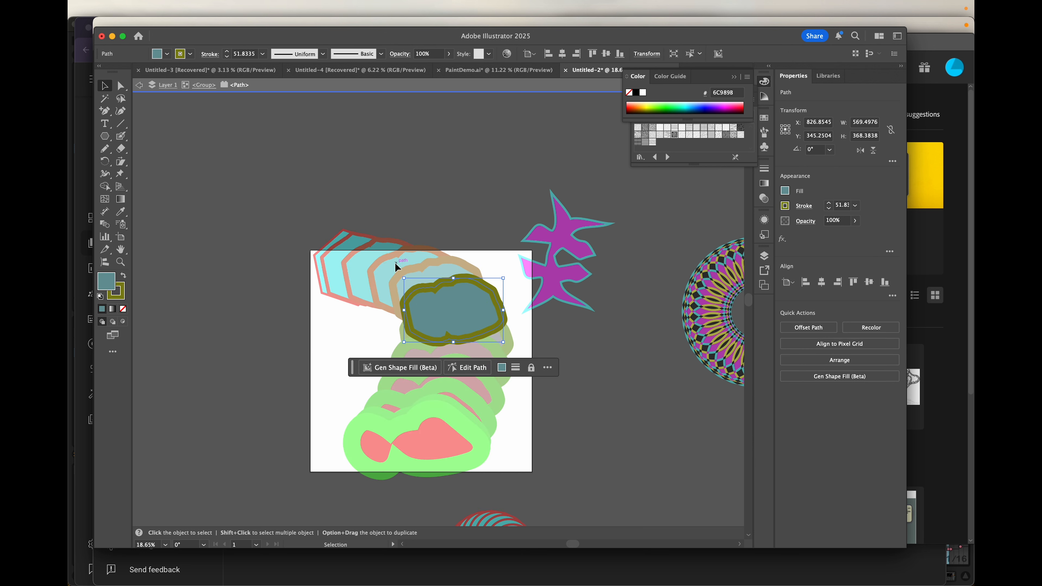
pyautogui.click(400, 271)
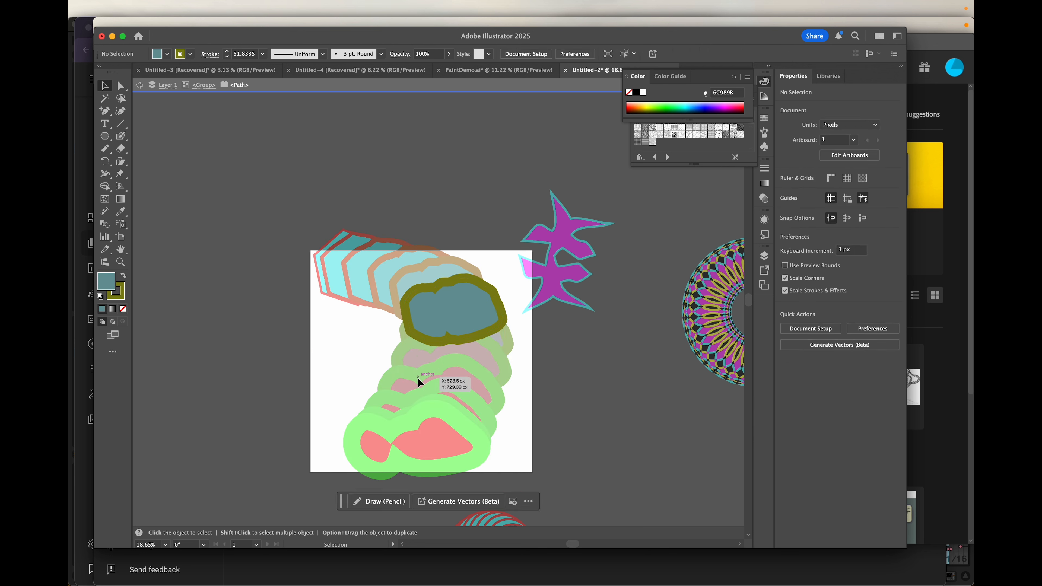
pyautogui.doubleClick(365, 354)
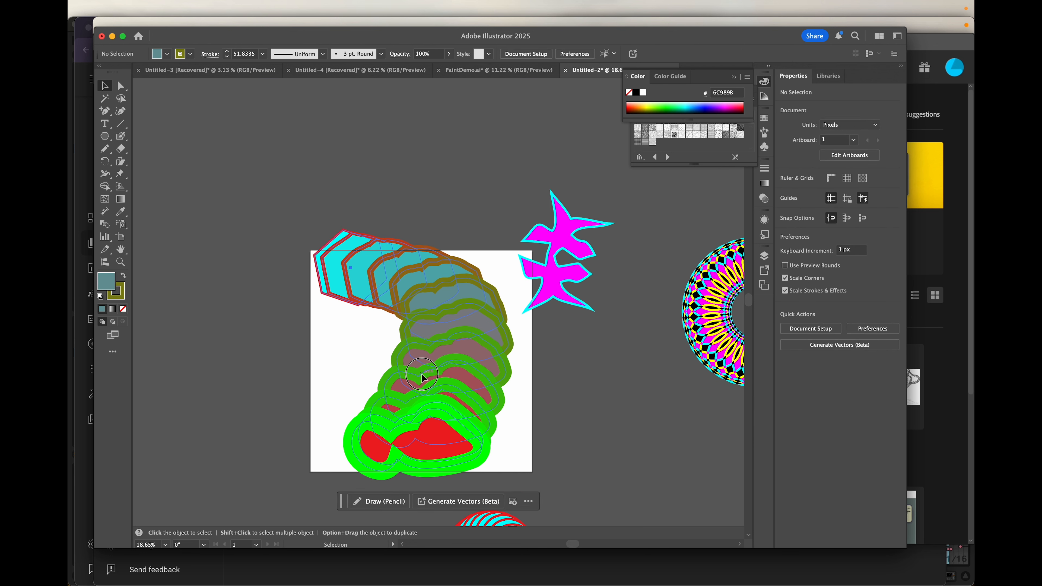
pyautogui.click(429, 356)
pyautogui.doubleClick(427, 353)
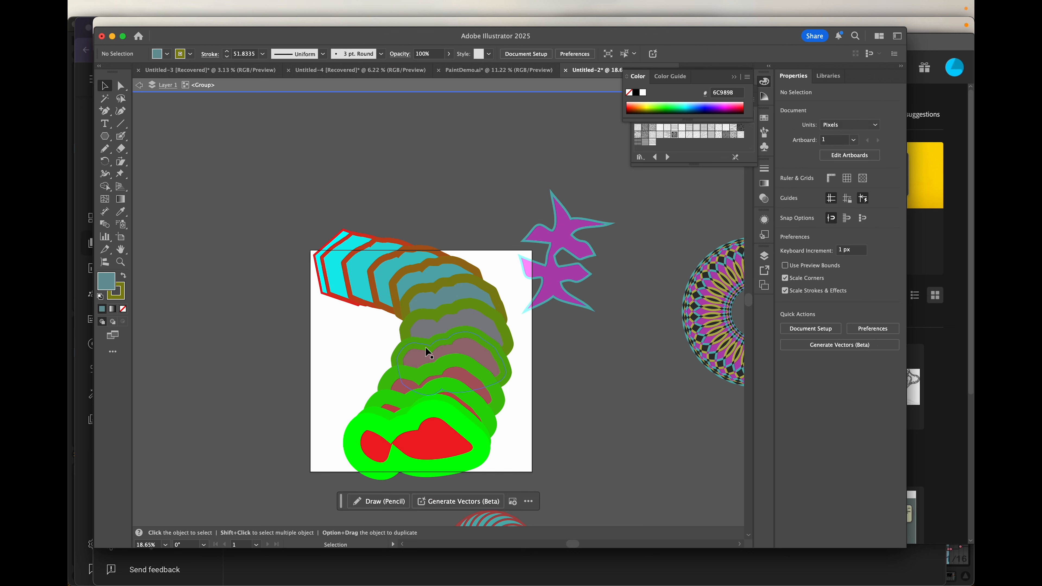
pyautogui.click(426, 348)
pyautogui.doubleClick(429, 319)
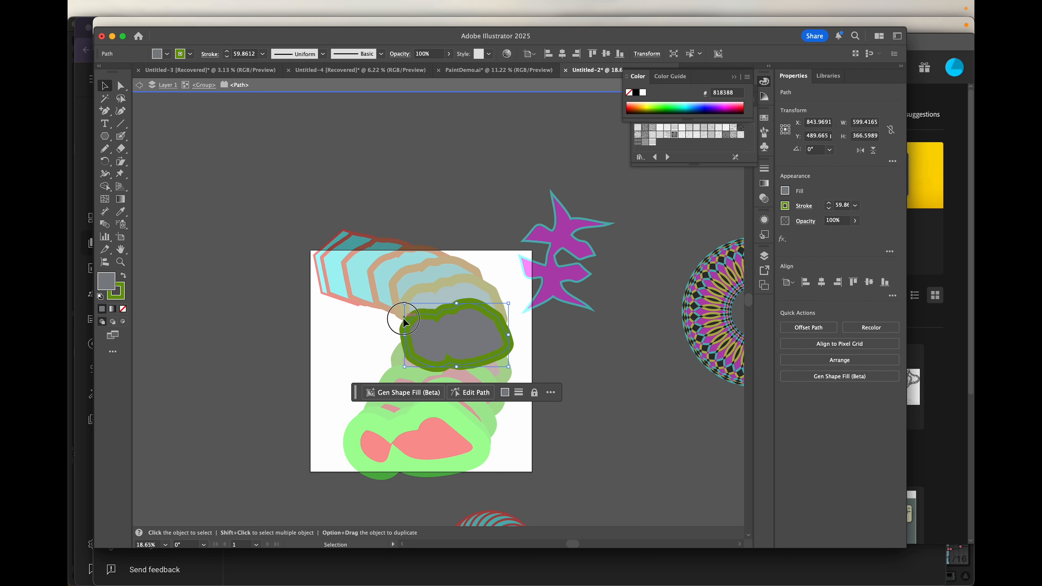
pyautogui.moveTo(430, 319); pyautogui.dragTo(408, 320)
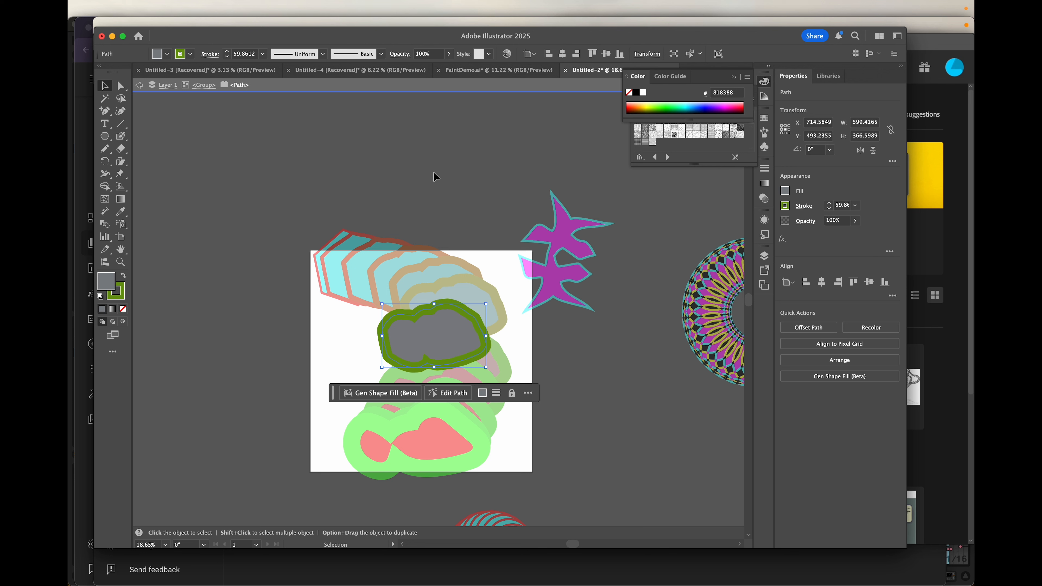
# - Exit isolation and drag the expanded group up and right, overlapping the magenta star
pyautogui.doubleClick(413, 152)
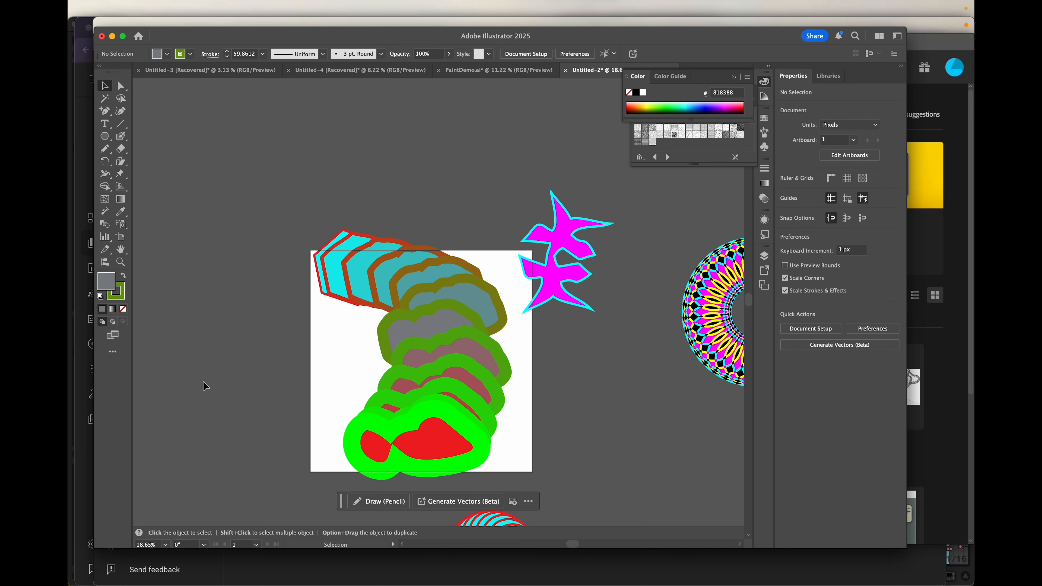
pyautogui.moveTo(348, 262); pyautogui.dragTo(513, 180)
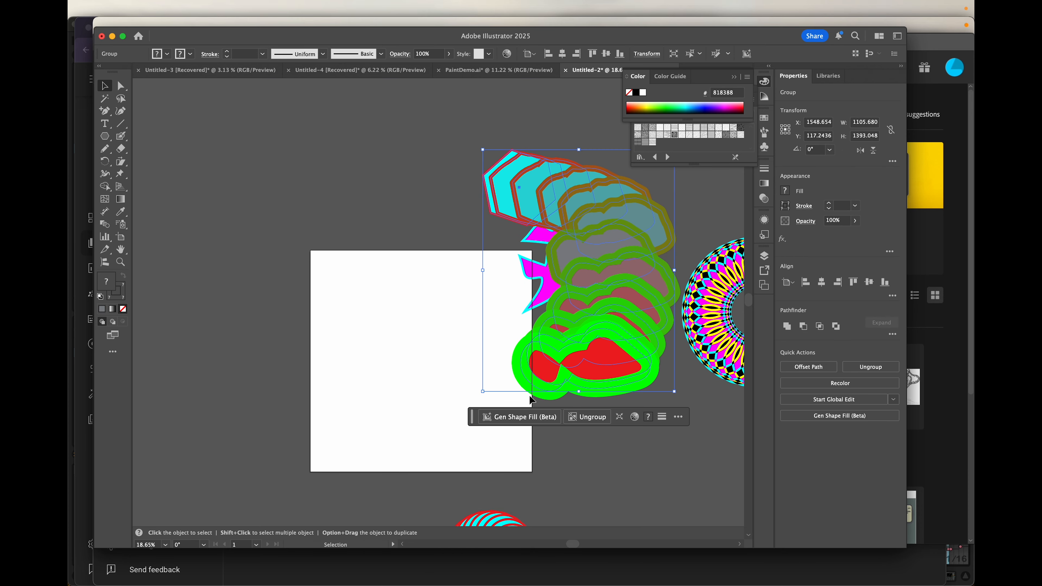
pyautogui.moveTo(629, 328)
pyautogui.mouseDown()
pyautogui.moveTo(742, 343)
pyautogui.moveTo(662, 329)
pyautogui.moveTo(639, 313)
pyautogui.mouseUp()
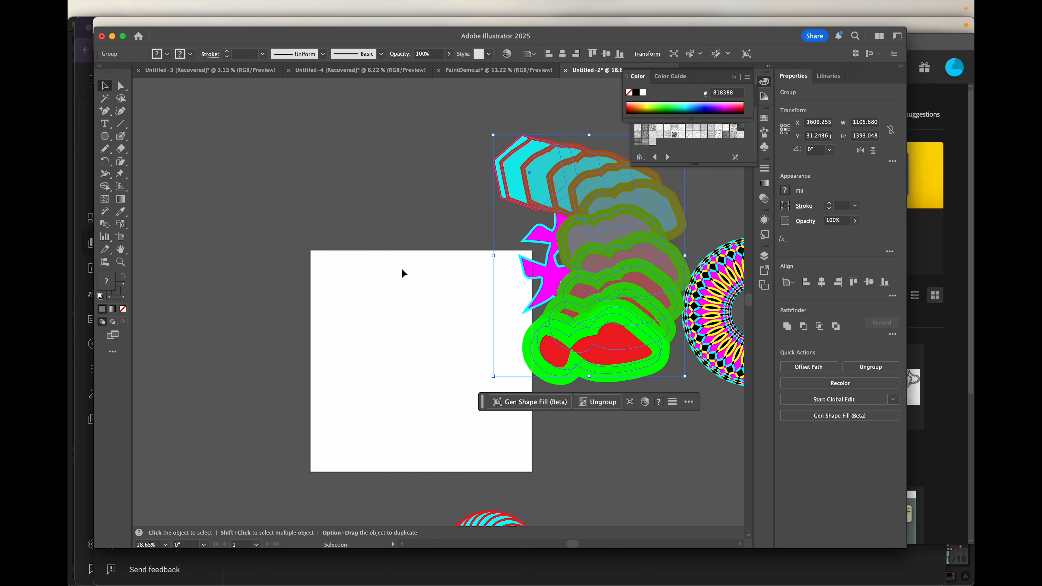
pyautogui.moveTo(581, 198)
pyautogui.mouseDown()
pyautogui.moveTo(610, 238)
pyautogui.moveTo(588, 187)
pyautogui.mouseUp()
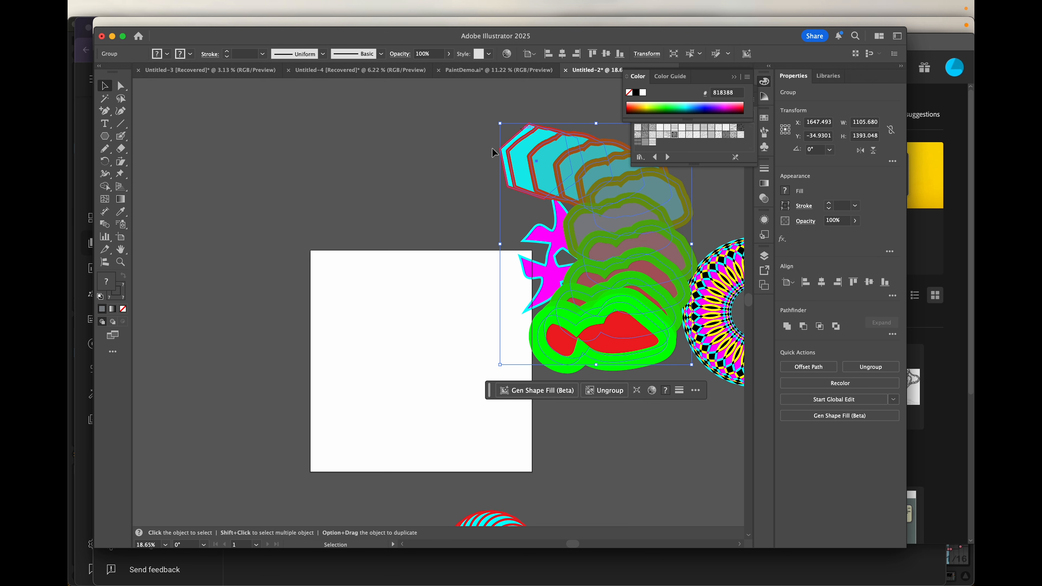
pyautogui.scroll(-3, 343, 282)
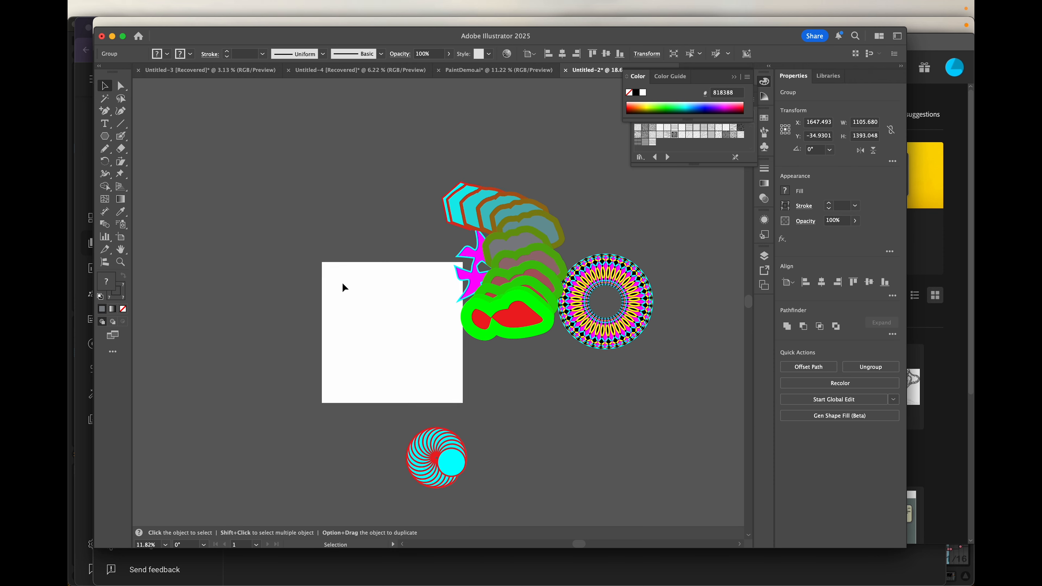
pyautogui.scroll(-3, 343, 283)
pyautogui.scroll(4, 343, 283)
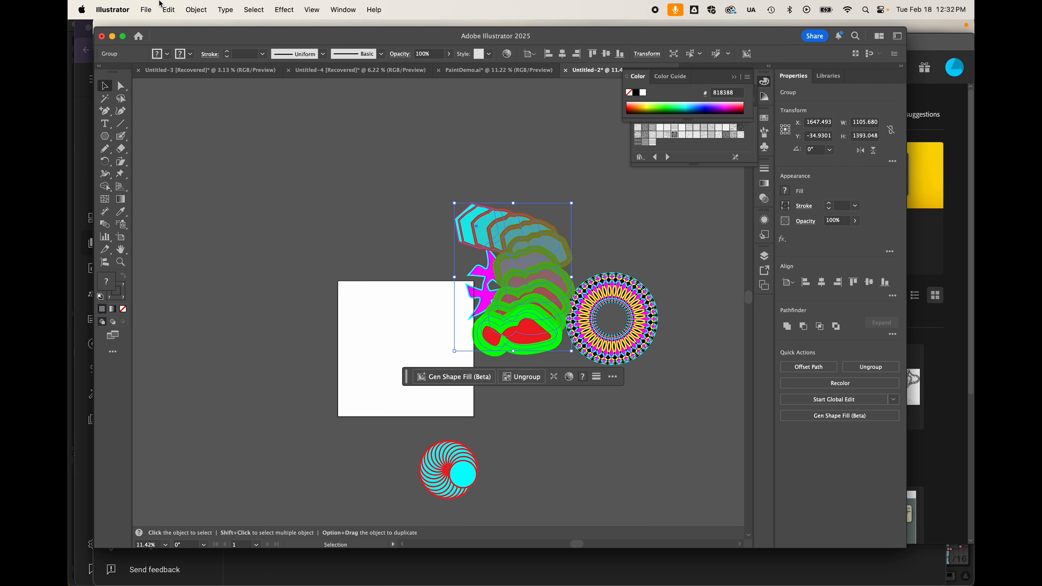
# - Check the Object > Intertwine commands without choosing one, then show the shape-tools flyout
pyautogui.click(197, 10)
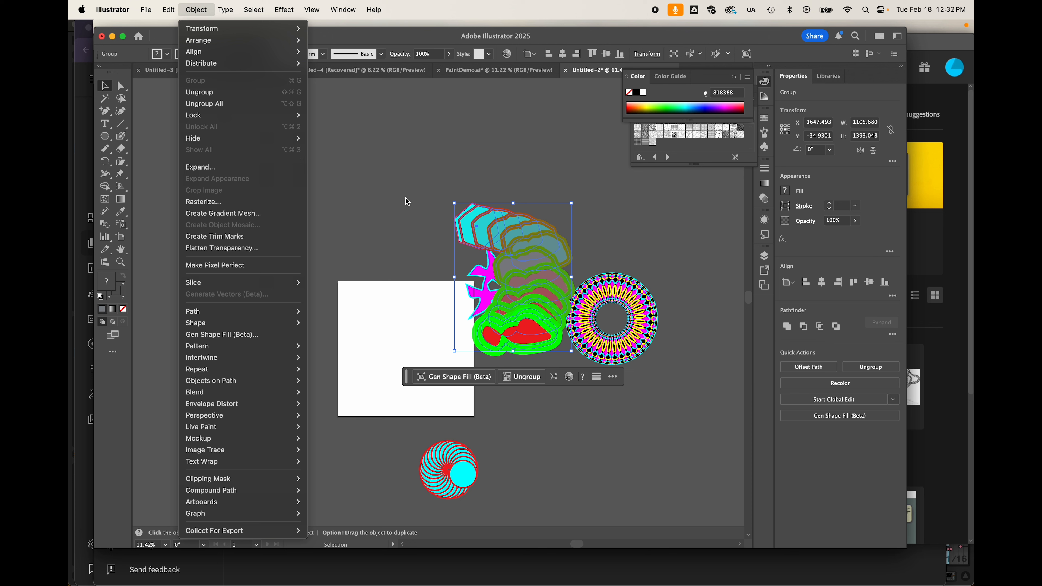
pyautogui.moveTo(243, 361)
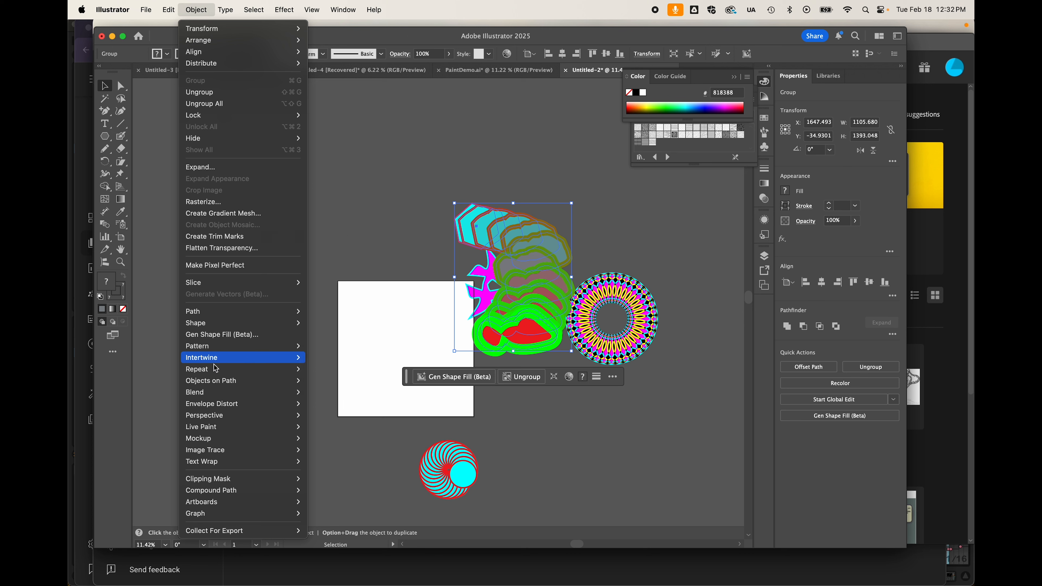
pyautogui.click(436, 135)
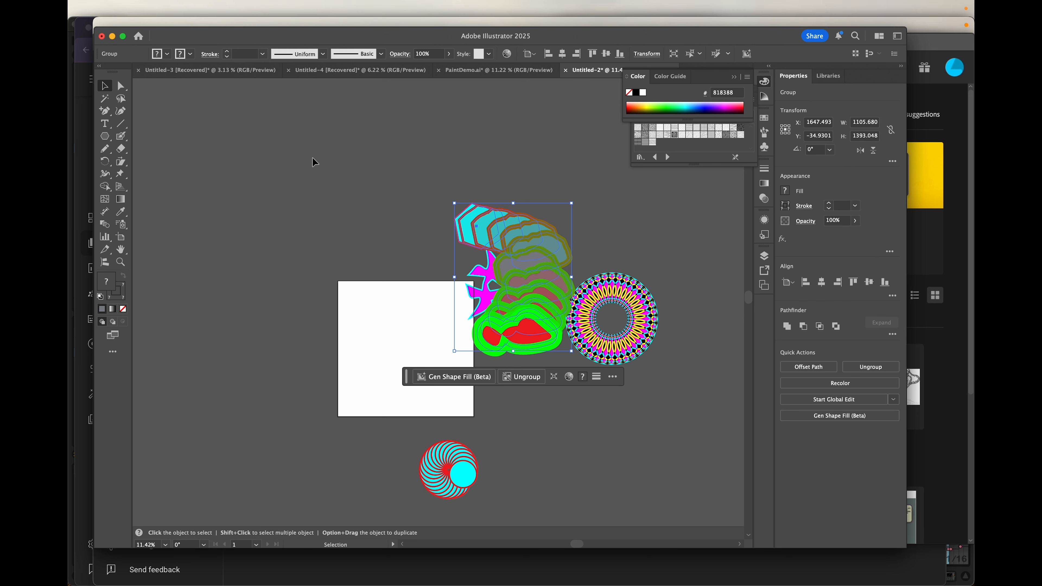
pyautogui.moveTo(105, 138); pyautogui.dragTo(163, 165)
# - Draw a horizontal ellipse above the artboard with an RGB Green stroke and no fill
pyautogui.moveTo(241, 164); pyautogui.dragTo(364, 226)
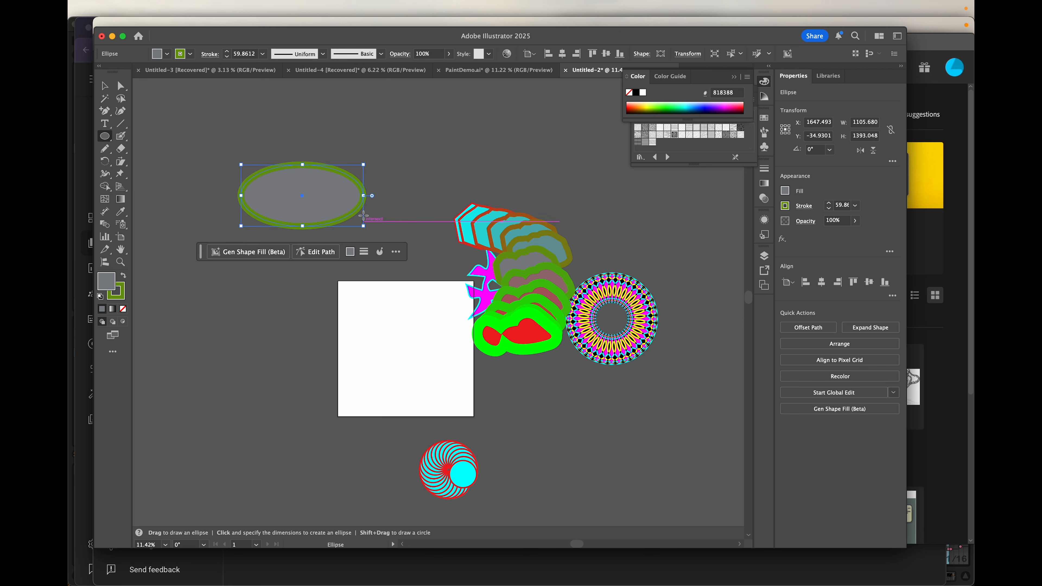
pyautogui.click(190, 53)
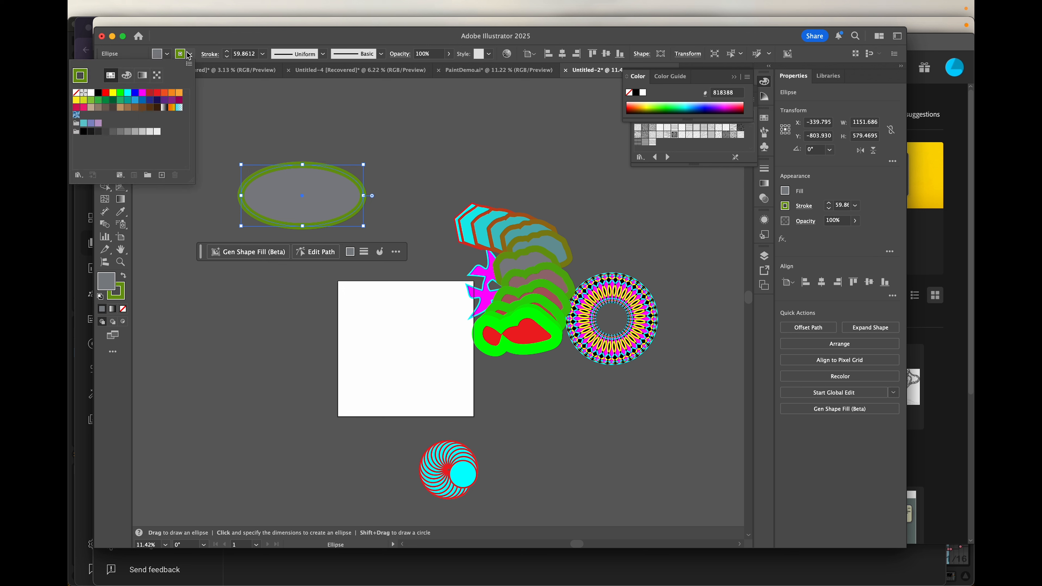
pyautogui.click(121, 97)
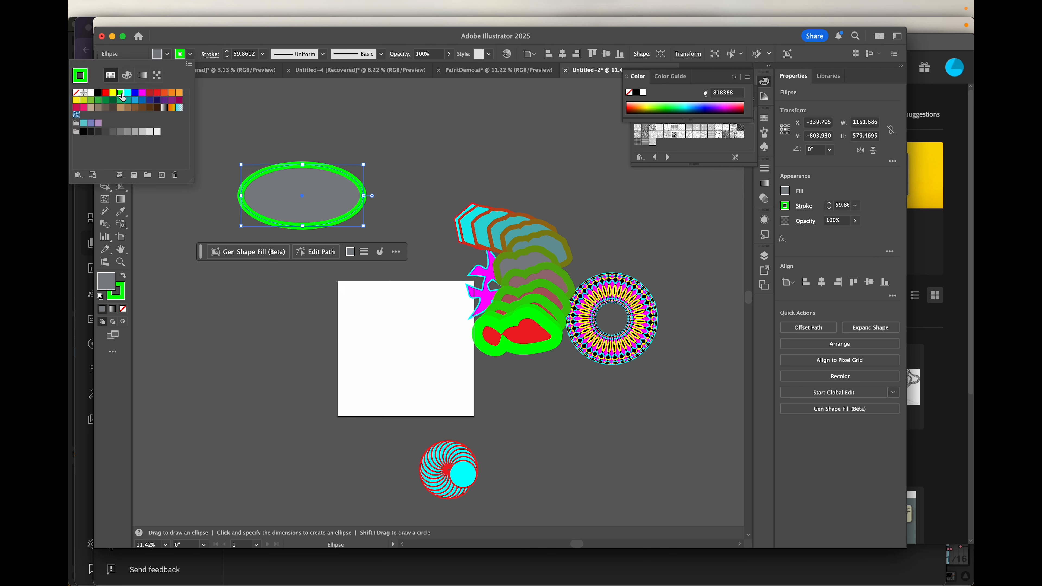
pyautogui.click(167, 54)
pyautogui.click(167, 54)
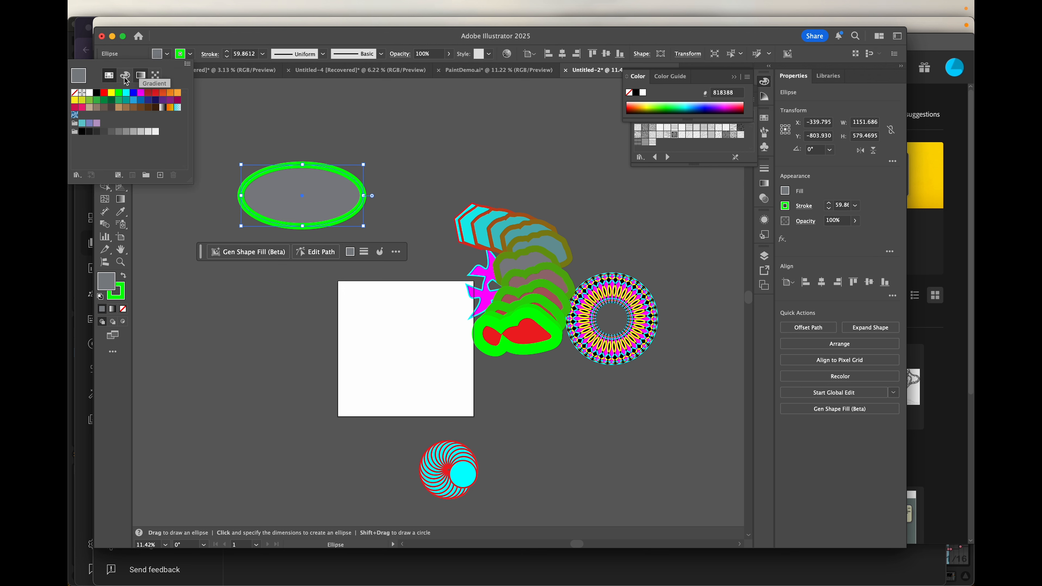
pyautogui.click(75, 92)
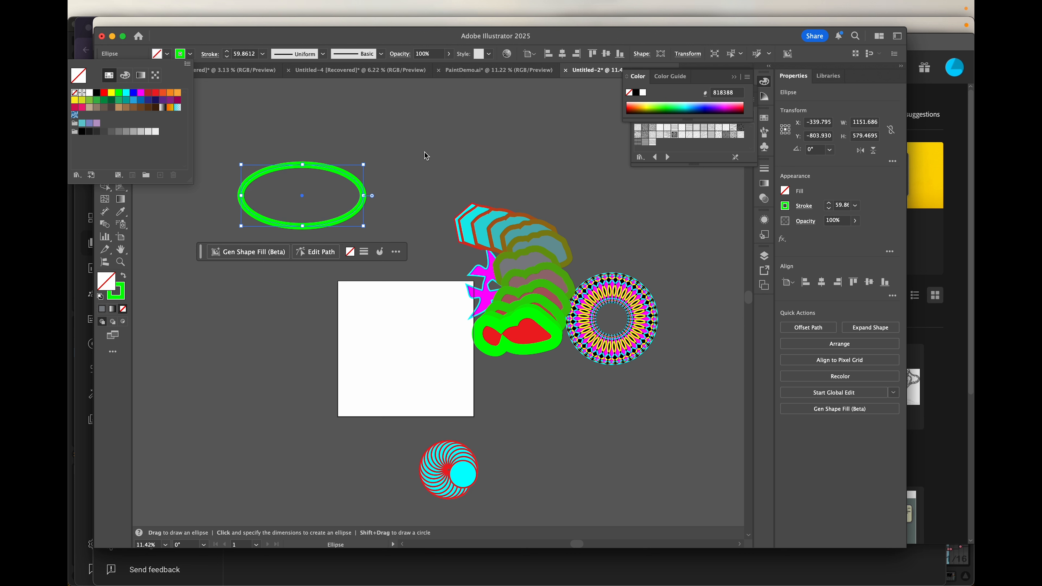
pyautogui.click(412, 157)
# - Draw a tall magenta-outlined ellipse crossing the green one, then select both ellipses
pyautogui.moveTo(286, 109); pyautogui.dragTo(322, 306)
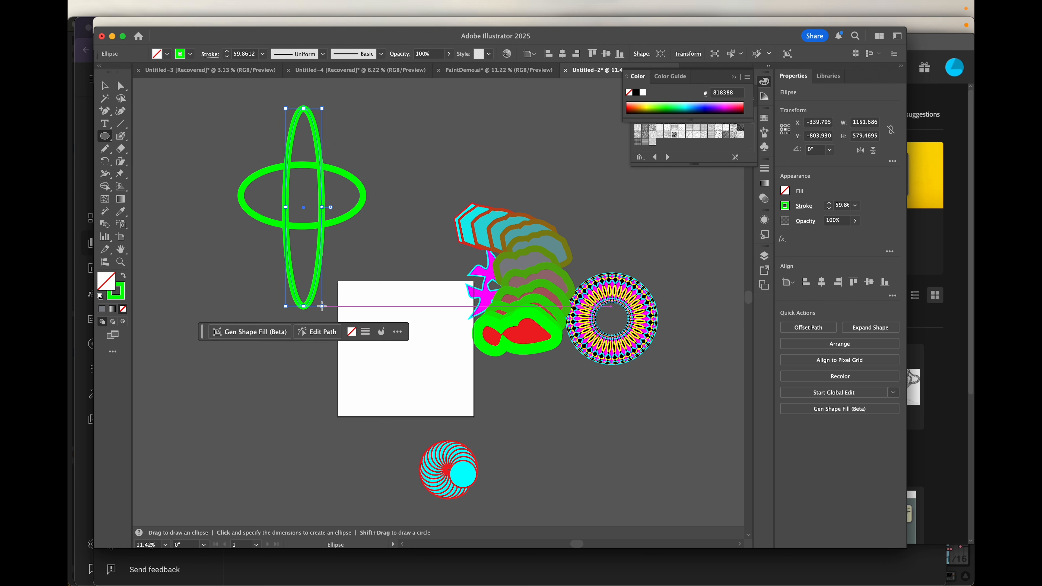
pyautogui.click(190, 54)
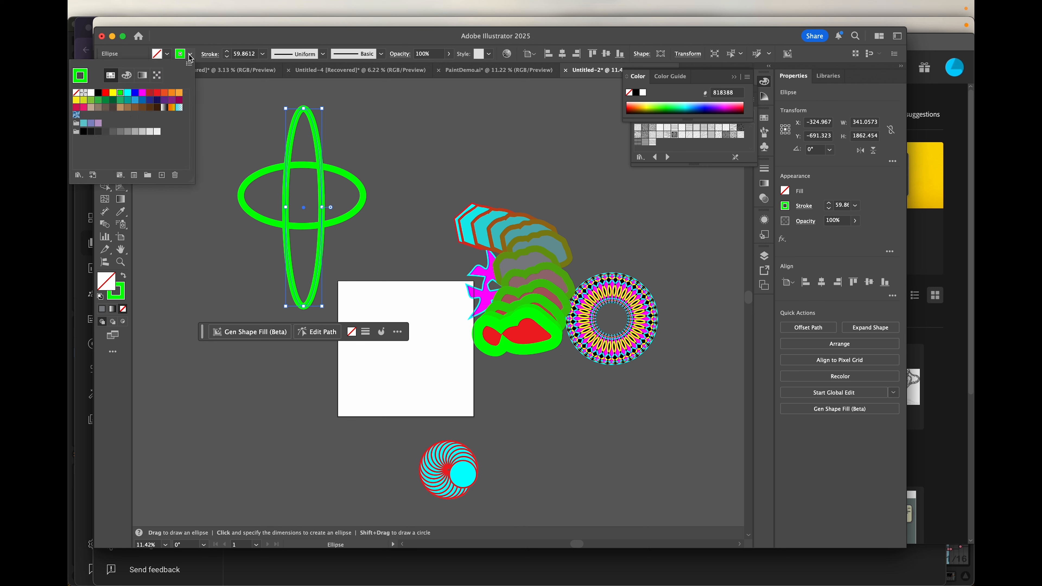
pyautogui.click(143, 93)
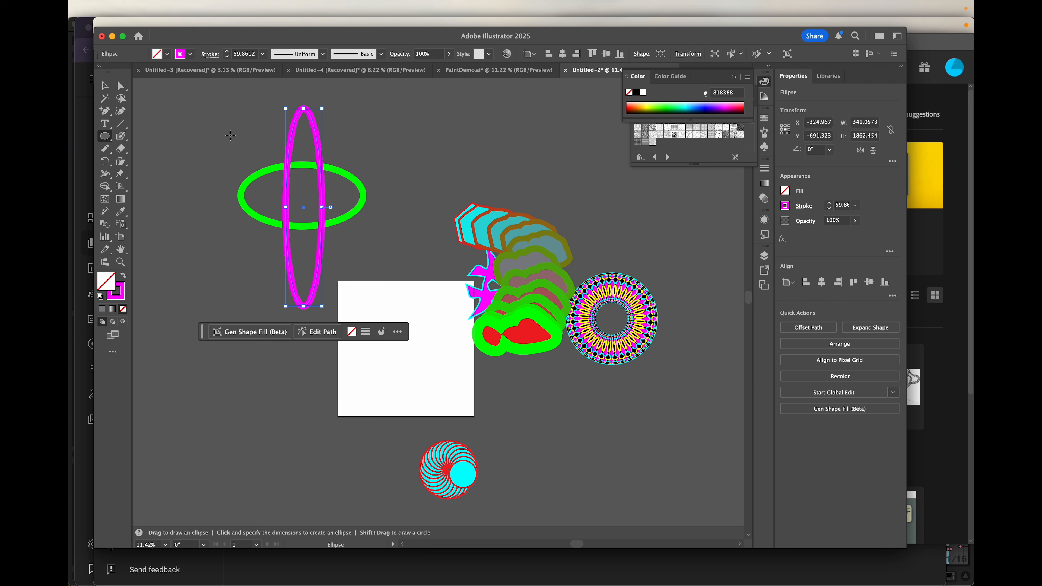
pyautogui.press('v')
pyautogui.moveTo(230, 135); pyautogui.dragTo(392, 226)
# - Make an intertwine from the two ellipses with Object > Intertwine > Make
pyautogui.moveTo(241, 3)
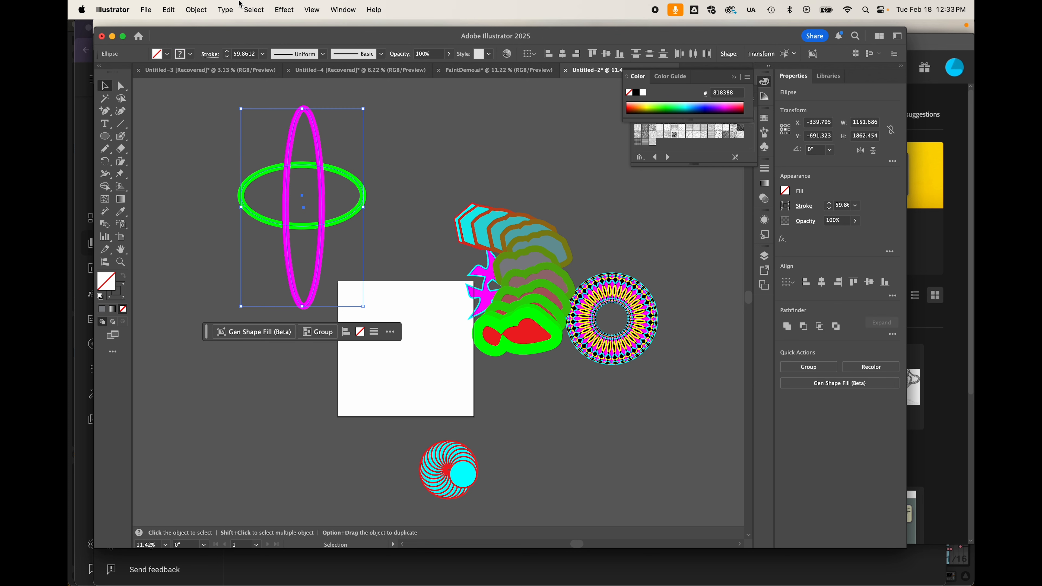
pyautogui.click(197, 9)
pyautogui.moveTo(210, 359)
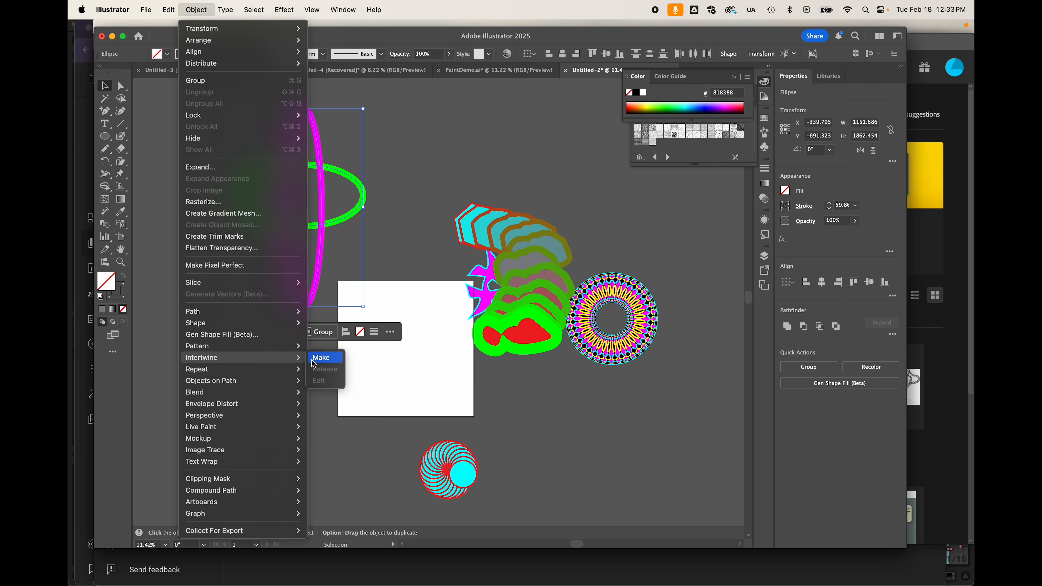
pyautogui.click(322, 357)
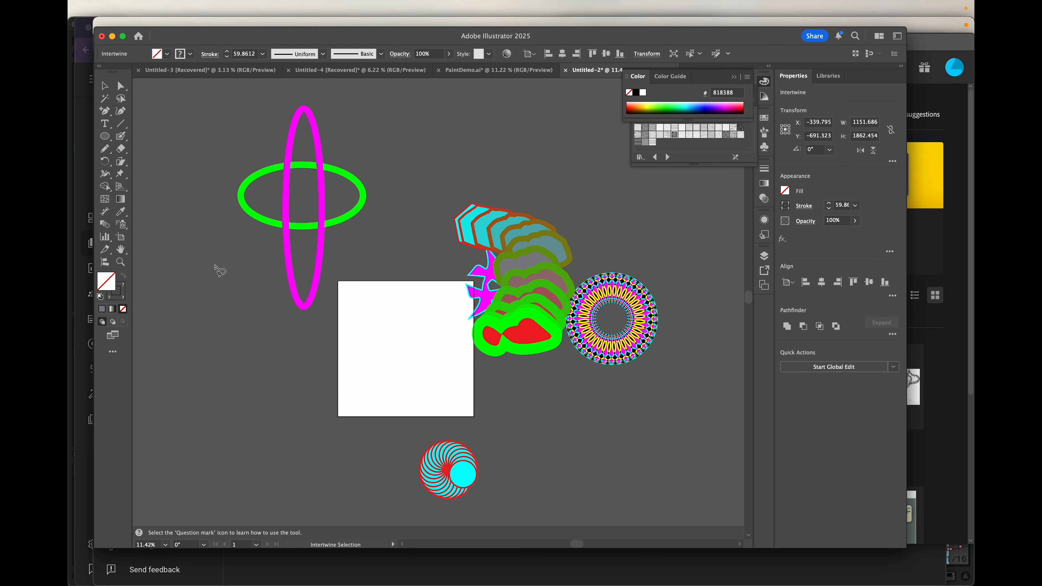
pyautogui.scroll(5, 220, 271)
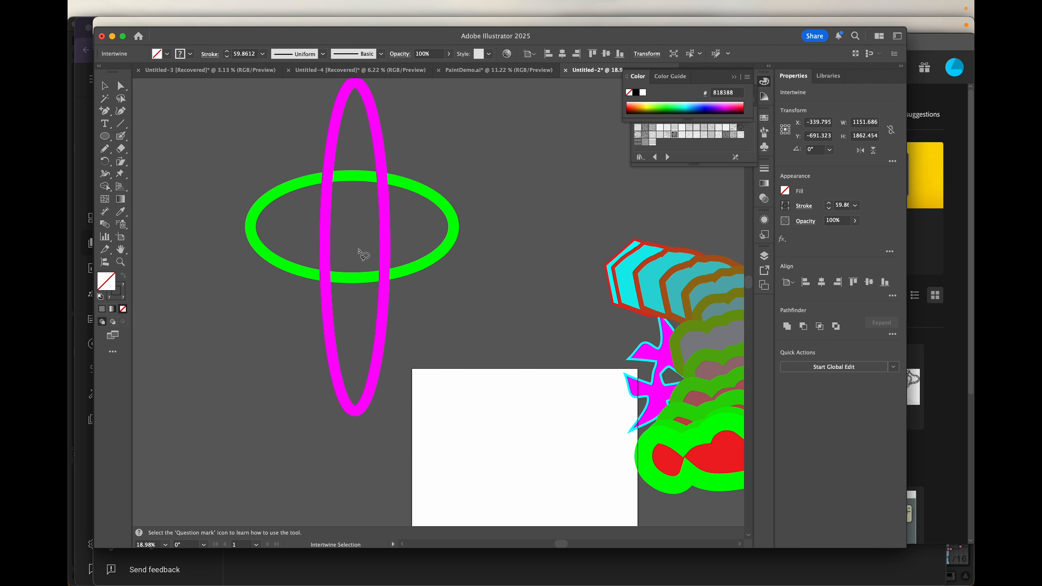
# - Bring green over magenta at the lower-right and upper-left crossings
pyautogui.click(384, 279)
pyautogui.click(326, 178)
pyautogui.click(168, 55)
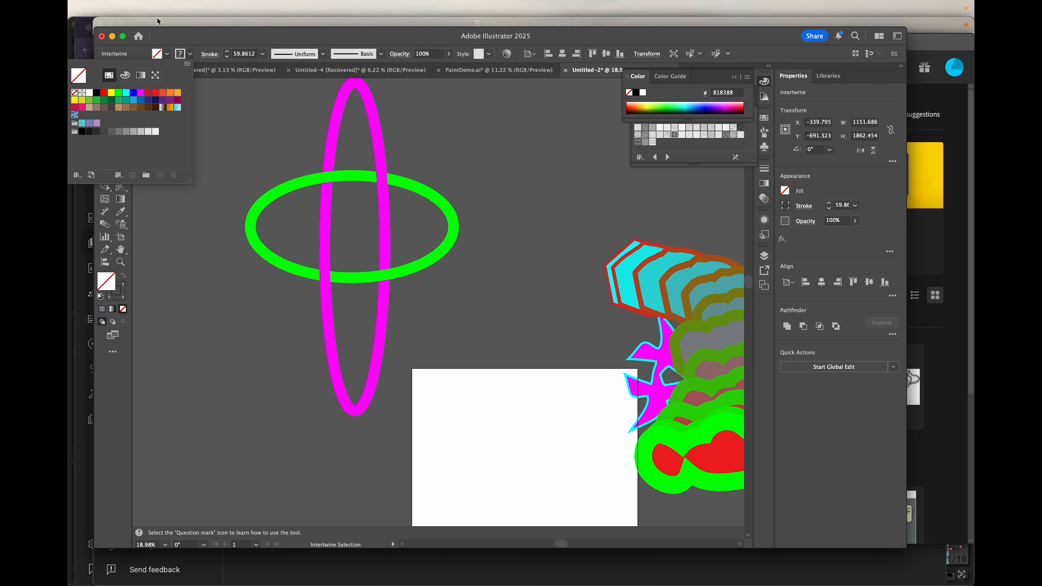
pyautogui.click(195, 30)
pyautogui.click(102, 86)
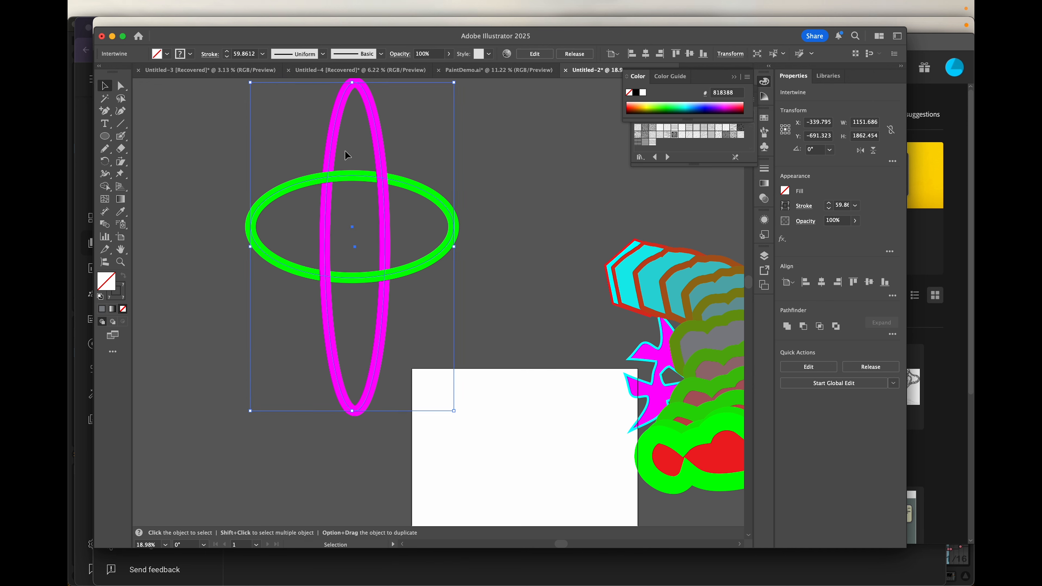
pyautogui.doubleClick(383, 159)
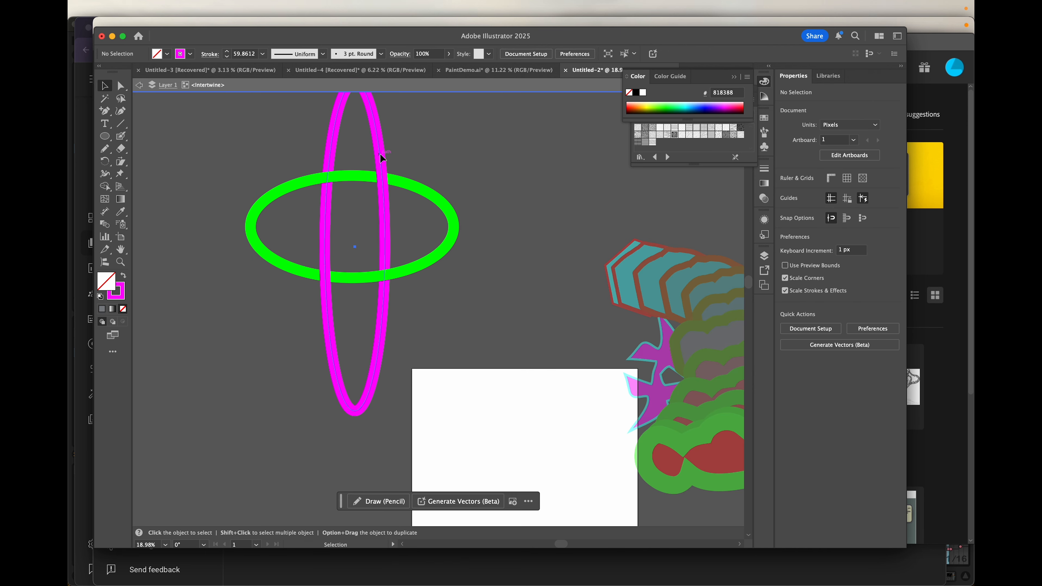
pyautogui.click(381, 158)
pyautogui.click(167, 54)
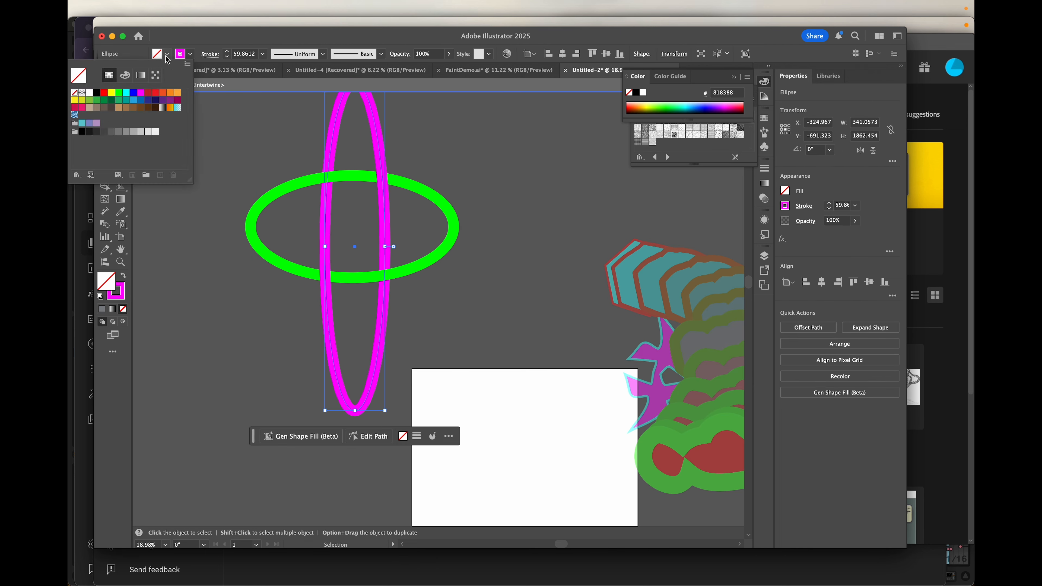
pyautogui.click(126, 92)
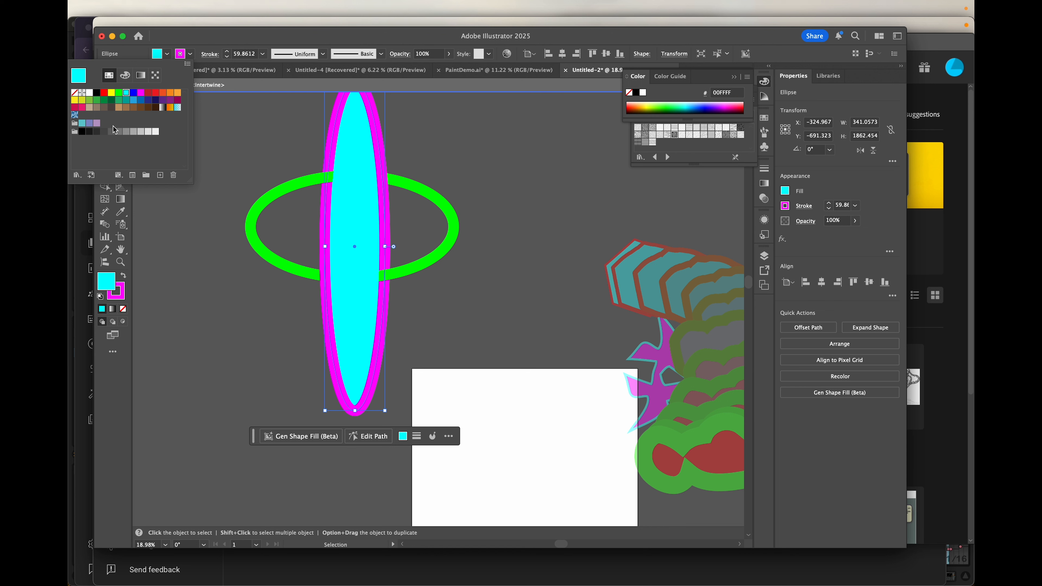
pyautogui.click(74, 92)
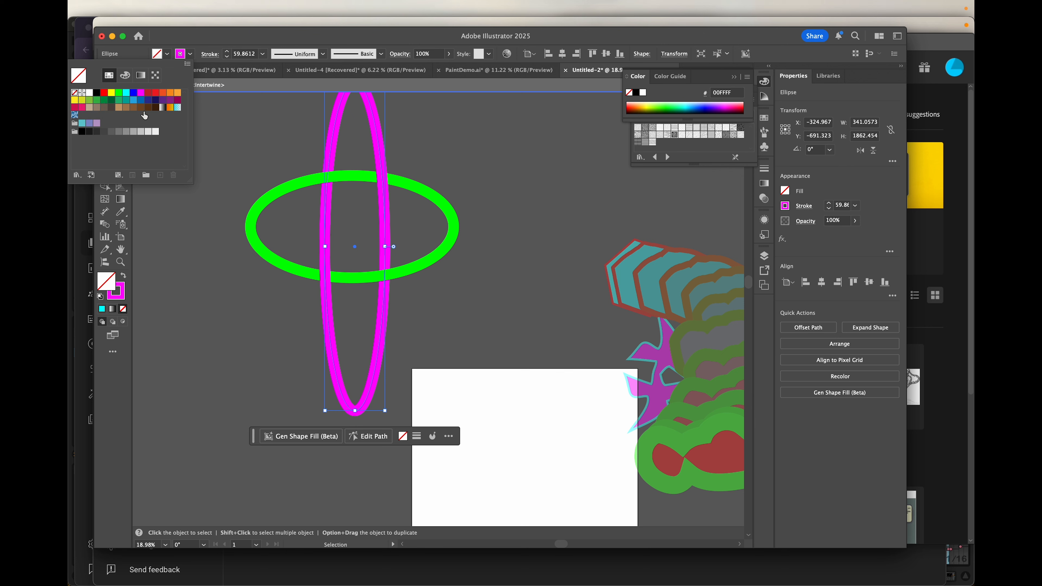
pyautogui.click(468, 177)
pyautogui.click(197, 169)
pyautogui.doubleClick(197, 169)
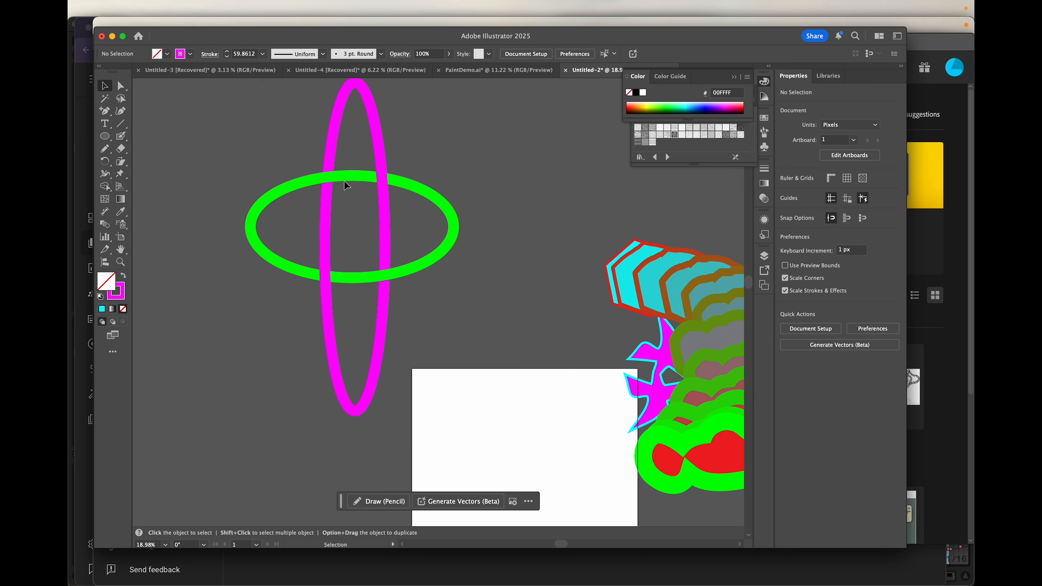
pyautogui.click(353, 176)
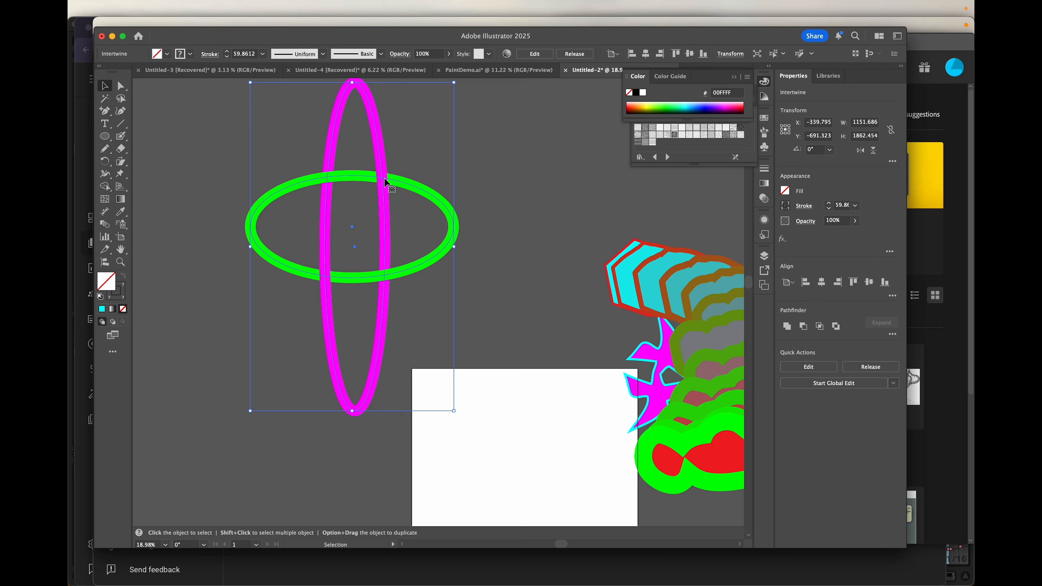
# - Edit the intertwine so green passes over magenta at the right crossing, then isolate it
pyautogui.moveTo(164, 4)
pyautogui.click(194, 12)
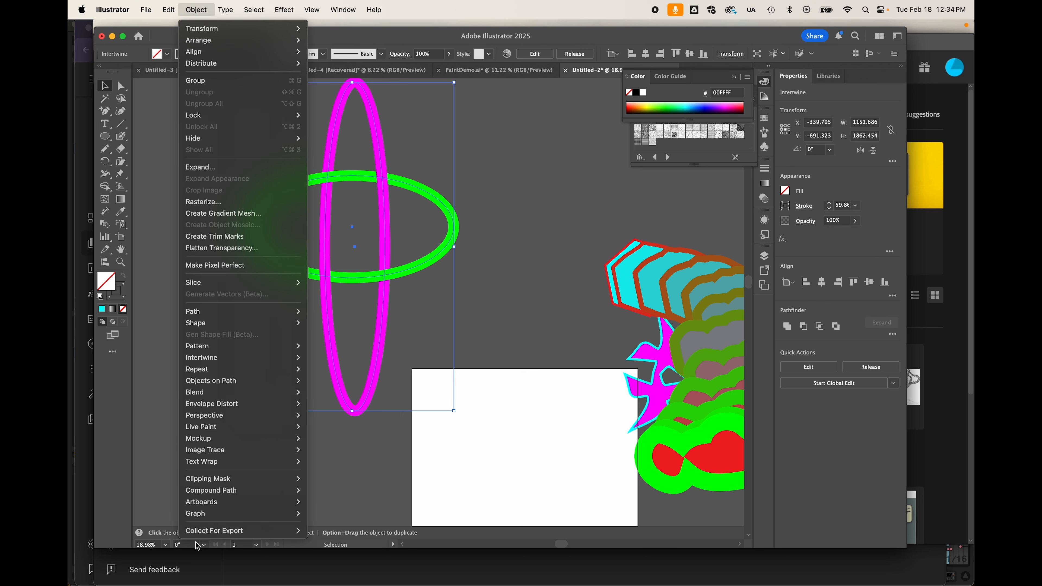
pyautogui.moveTo(224, 361)
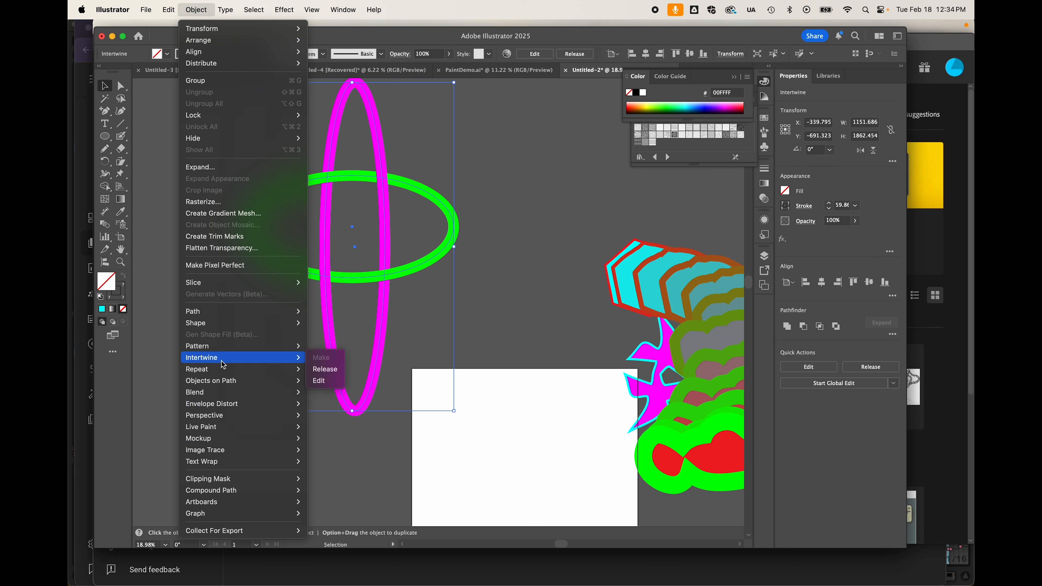
pyautogui.click(327, 382)
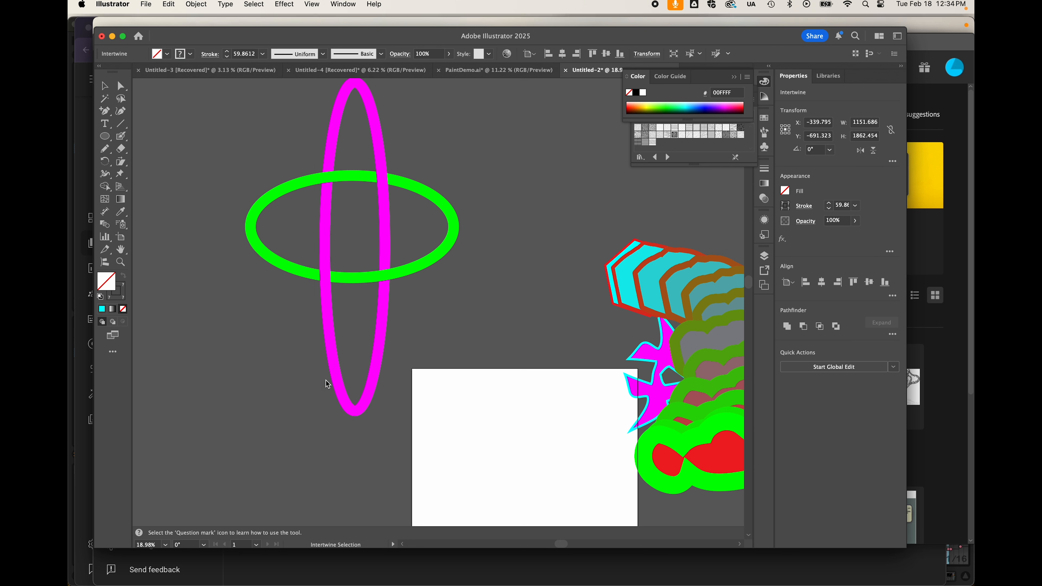
pyautogui.click(384, 172)
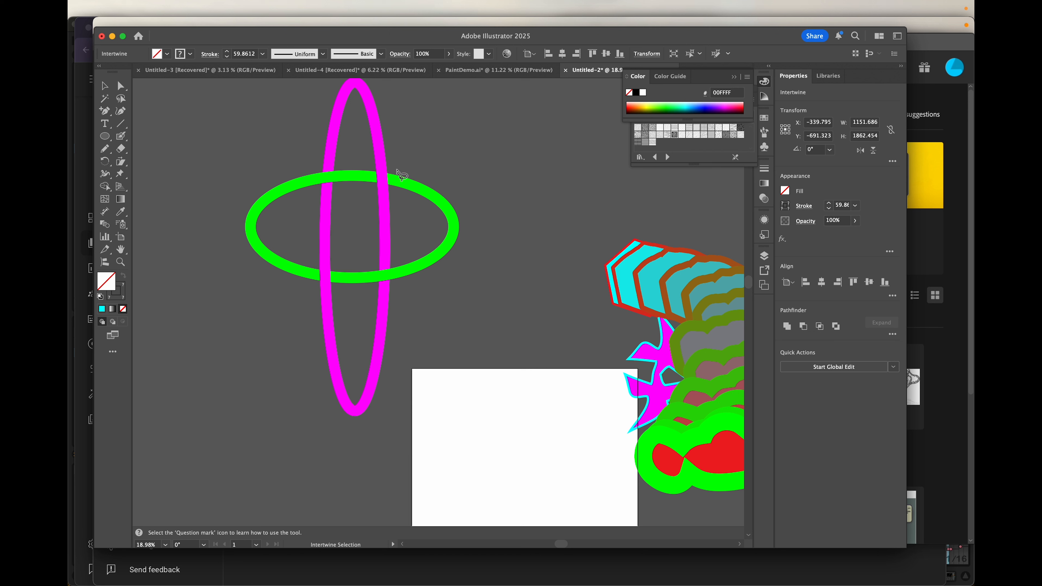
pyautogui.moveTo(397, 172)
pyautogui.mouseDown()
pyautogui.moveTo(363, 163)
pyautogui.moveTo(358, 181)
pyautogui.moveTo(396, 201)
pyautogui.moveTo(397, 173)
pyautogui.mouseUp()
pyautogui.click(100, 89)
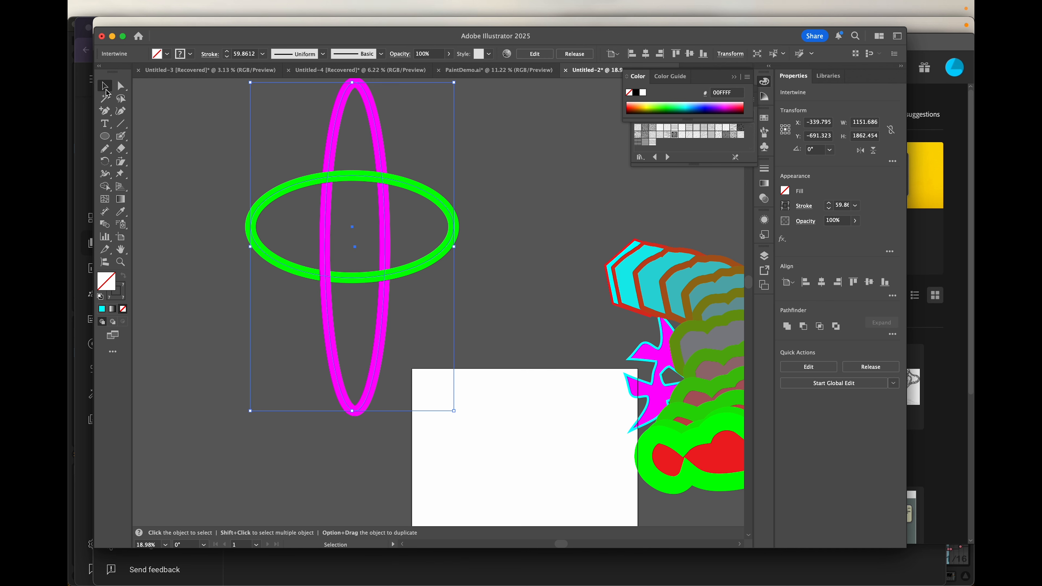
pyautogui.doubleClick(302, 181)
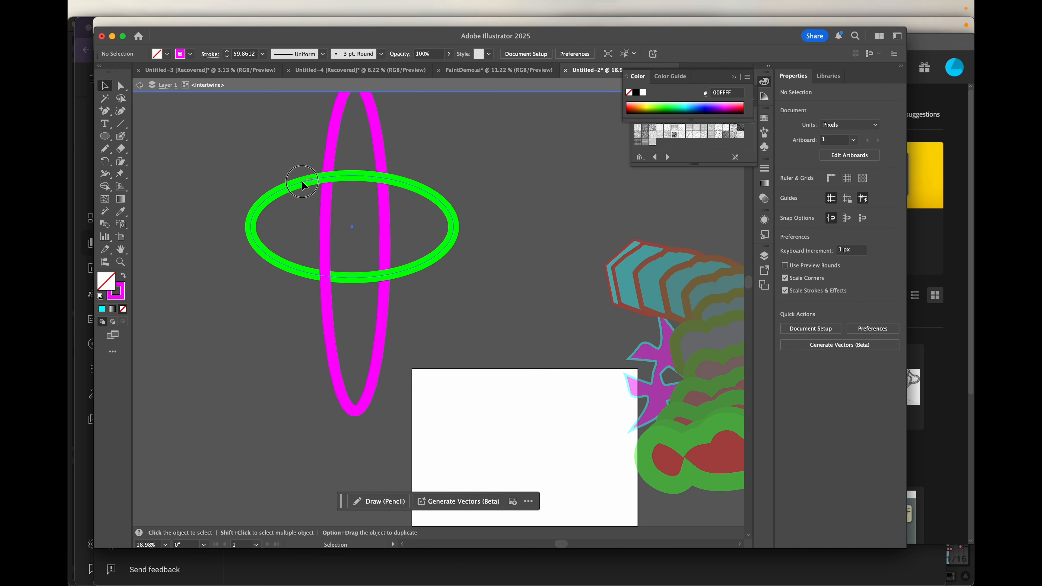
# - Fill the green-outlined horizontal ellipse with RGB Yellow, then zoom out and deselect
pyautogui.click(167, 57)
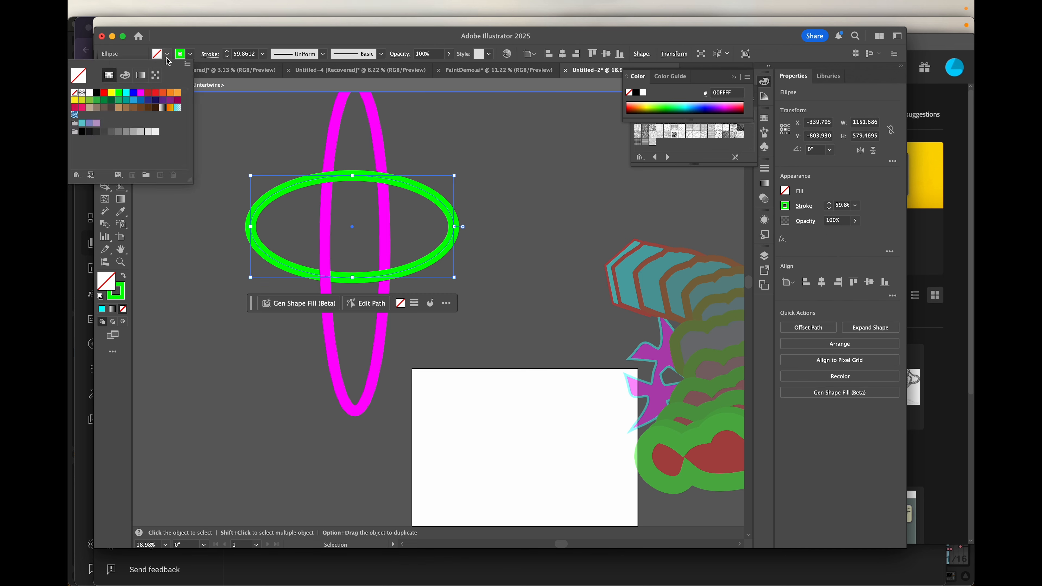
pyautogui.click(111, 93)
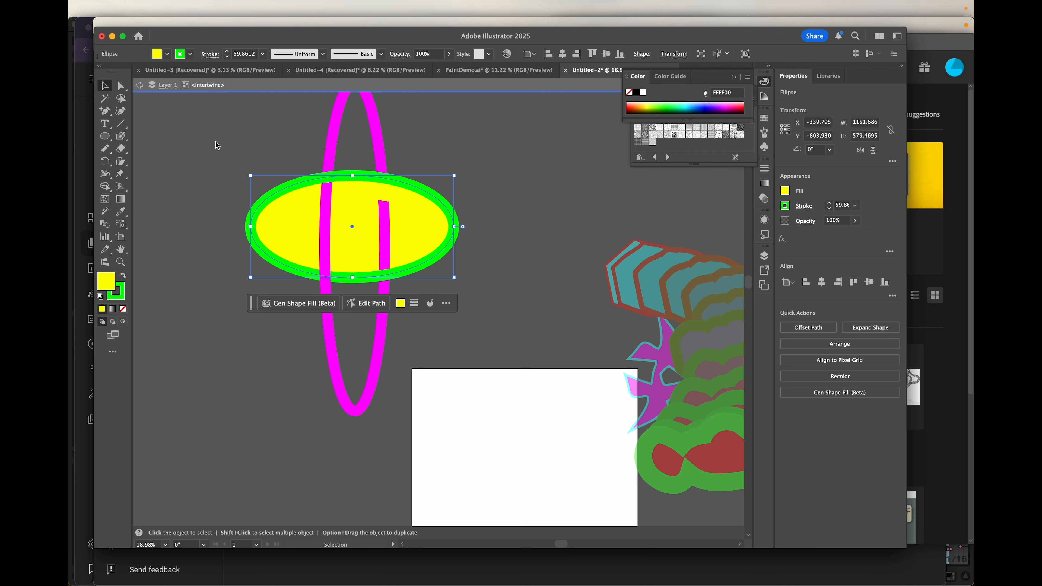
pyautogui.scroll(-3, 469, 268)
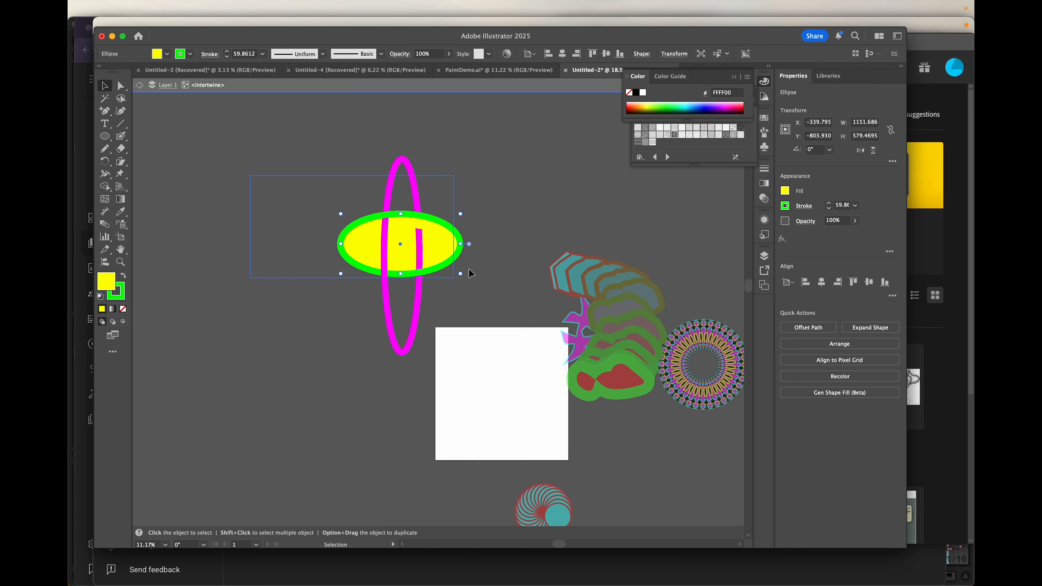
pyautogui.click(463, 163)
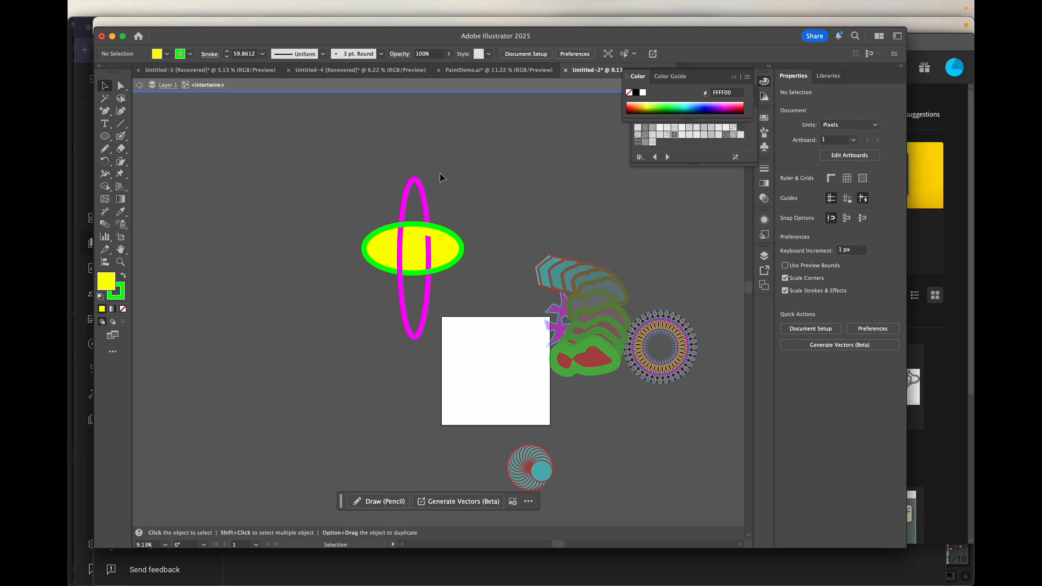
# - Select the yellow and magenta ellipses together and drag them up and right above the stepped shapes
pyautogui.click(413, 246)
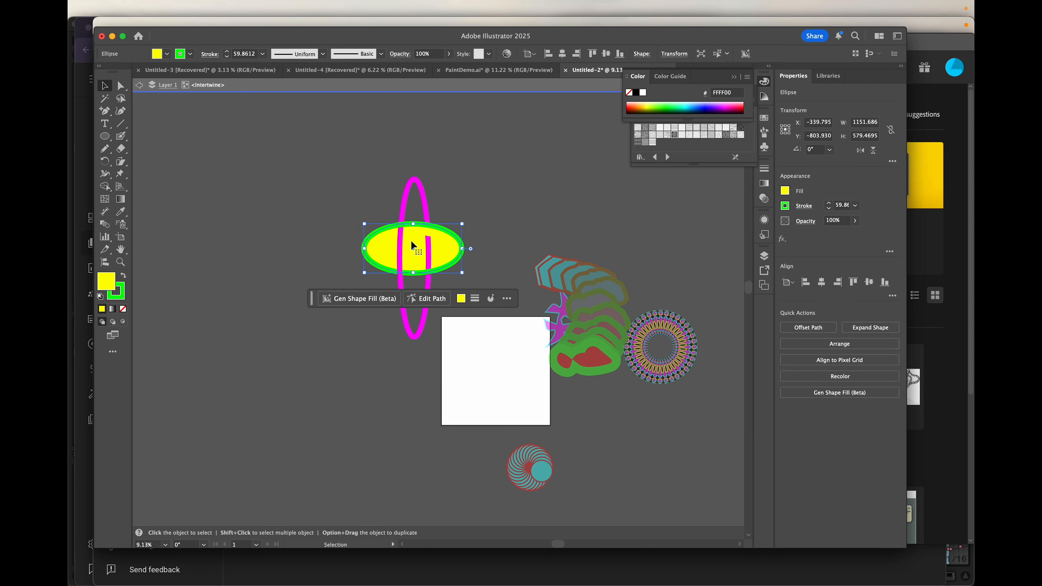
pyautogui.keyDown('shift'); pyautogui.click(405, 201); pyautogui.keyUp('shift')
pyautogui.moveTo(406, 202); pyautogui.dragTo(548, 122)
pyautogui.scroll(-1, 304, 364)
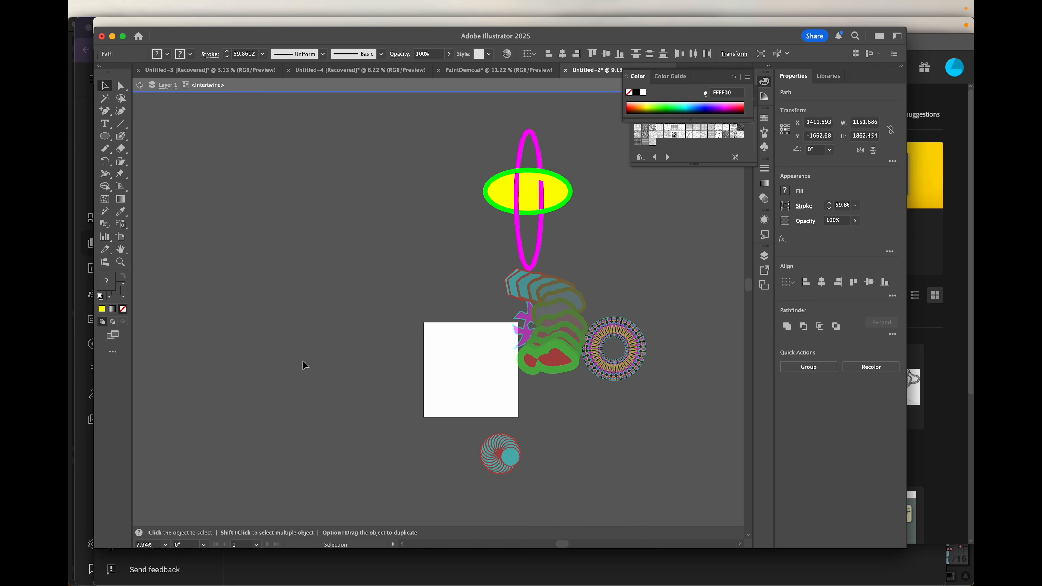
pyautogui.scroll(-3, 304, 365)
pyautogui.scroll(5, 304, 364)
pyautogui.hscroll(4, 304, 364)
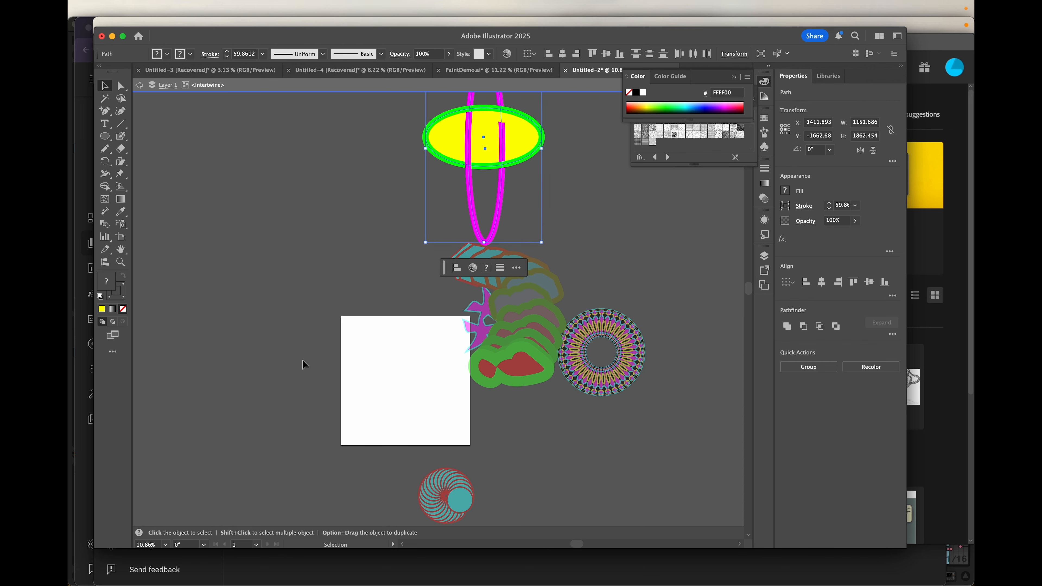